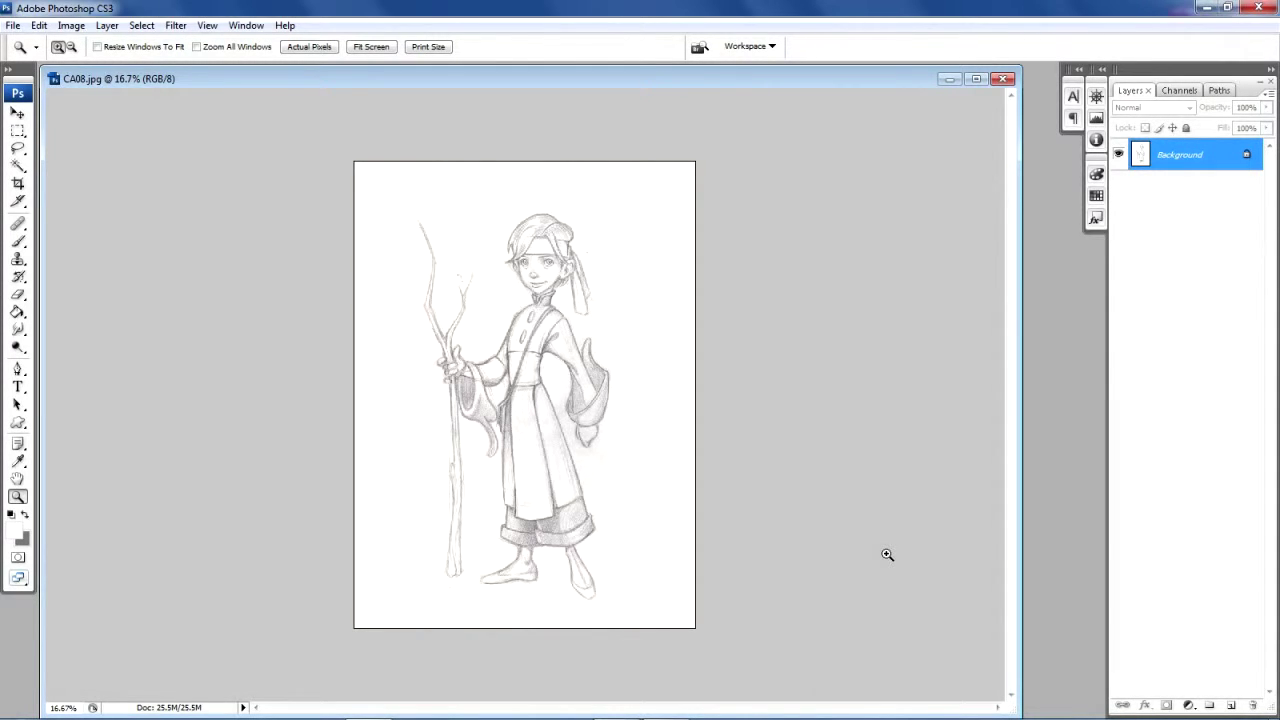
Step: Examine the scanned pencil sketch up close, from the head and clothing down to the feet
left_click(680, 462)
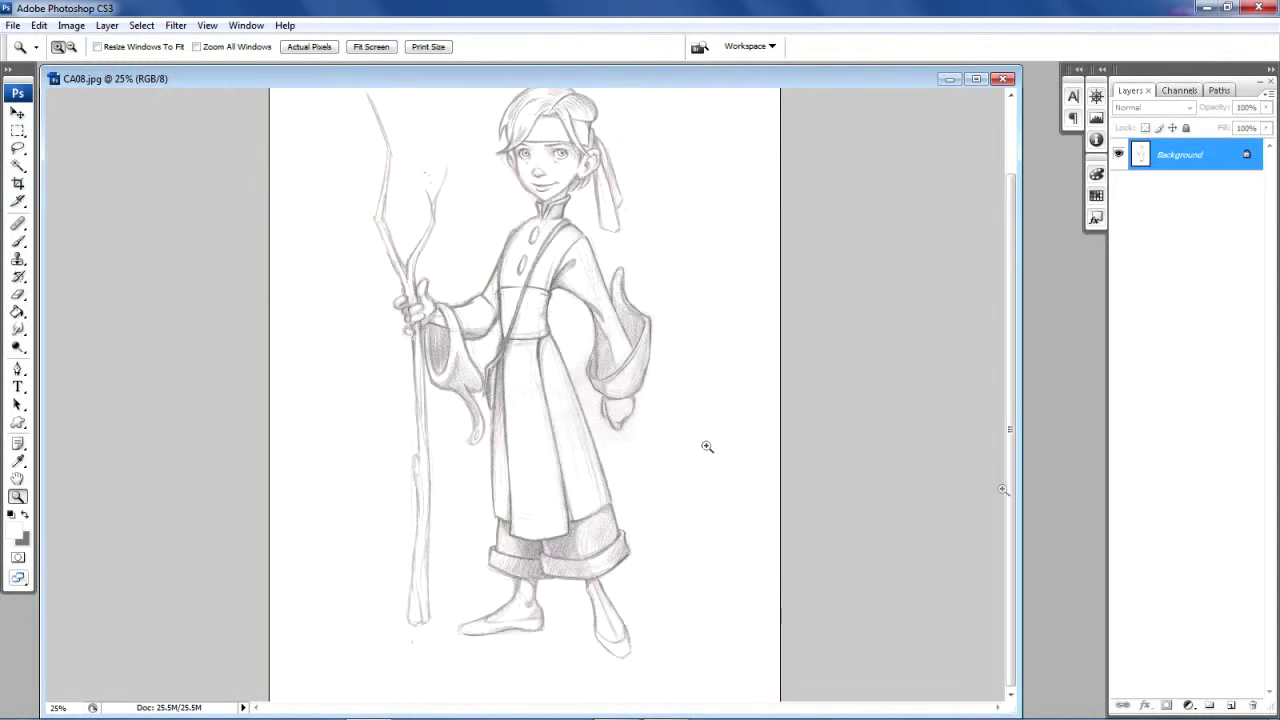
left_click_drag(1010, 467, 1005, 432)
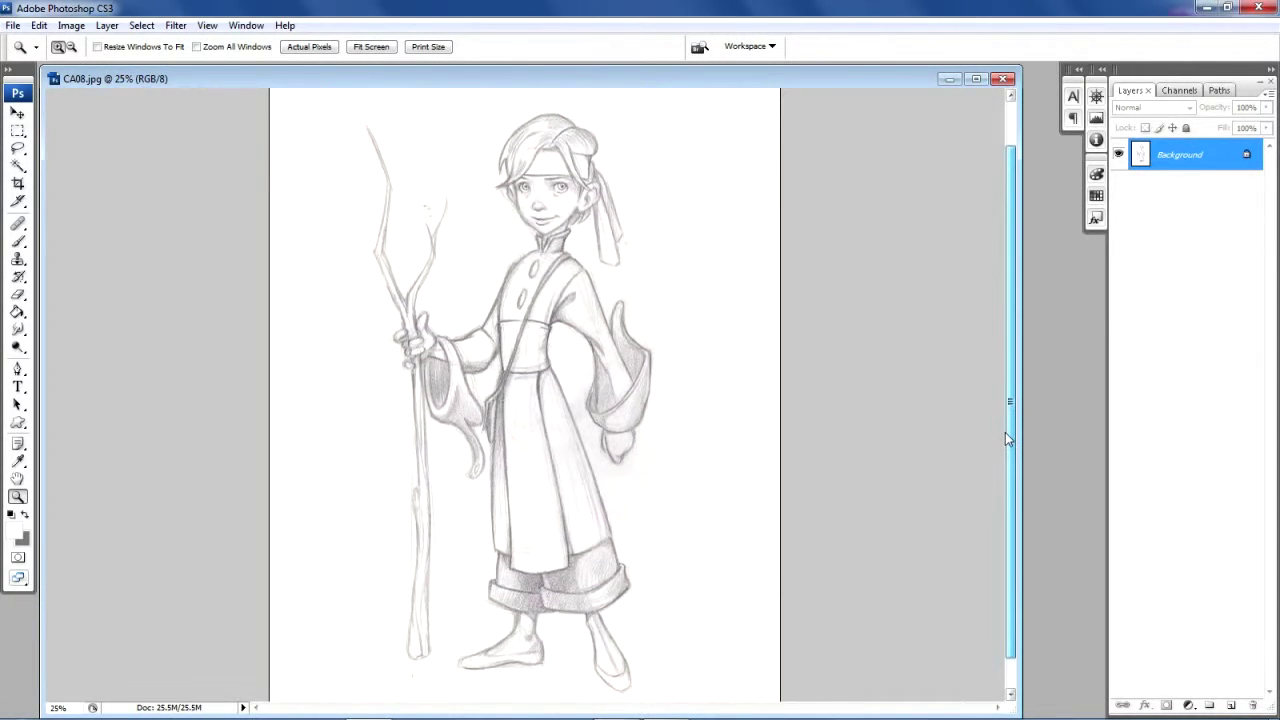
left_click(487, 334)
left_click(487, 334)
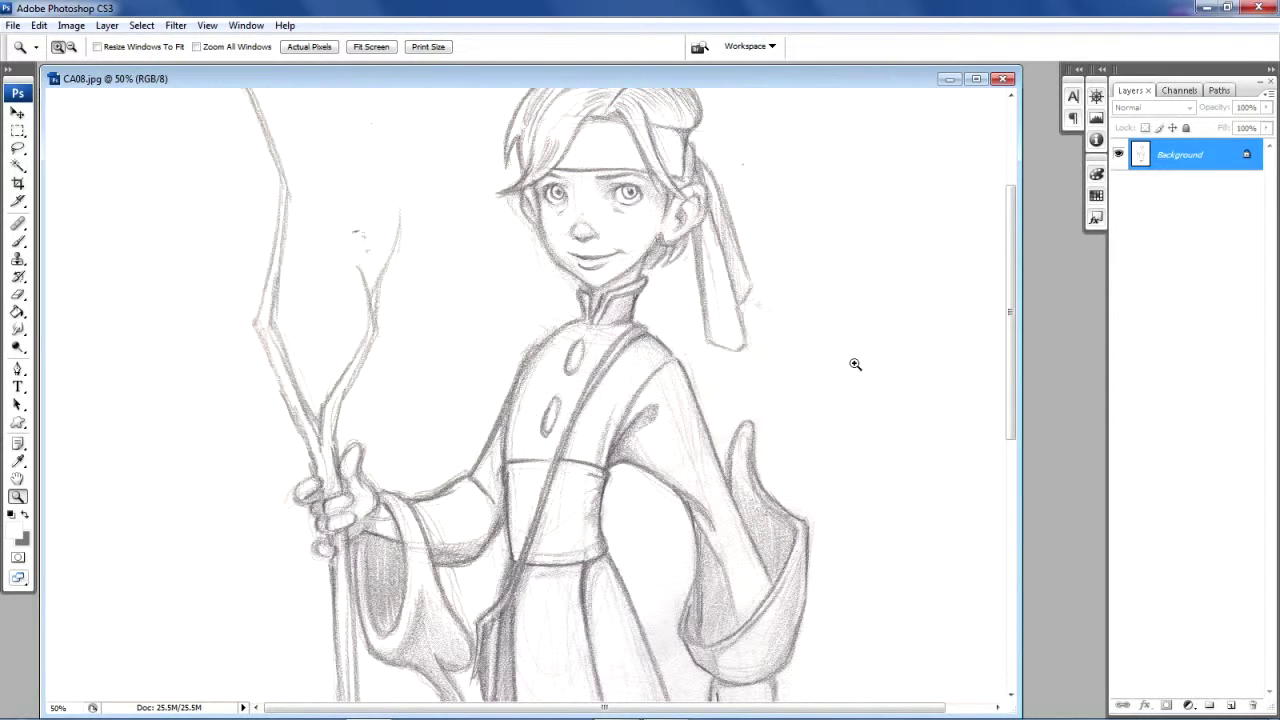
left_click(697, 267)
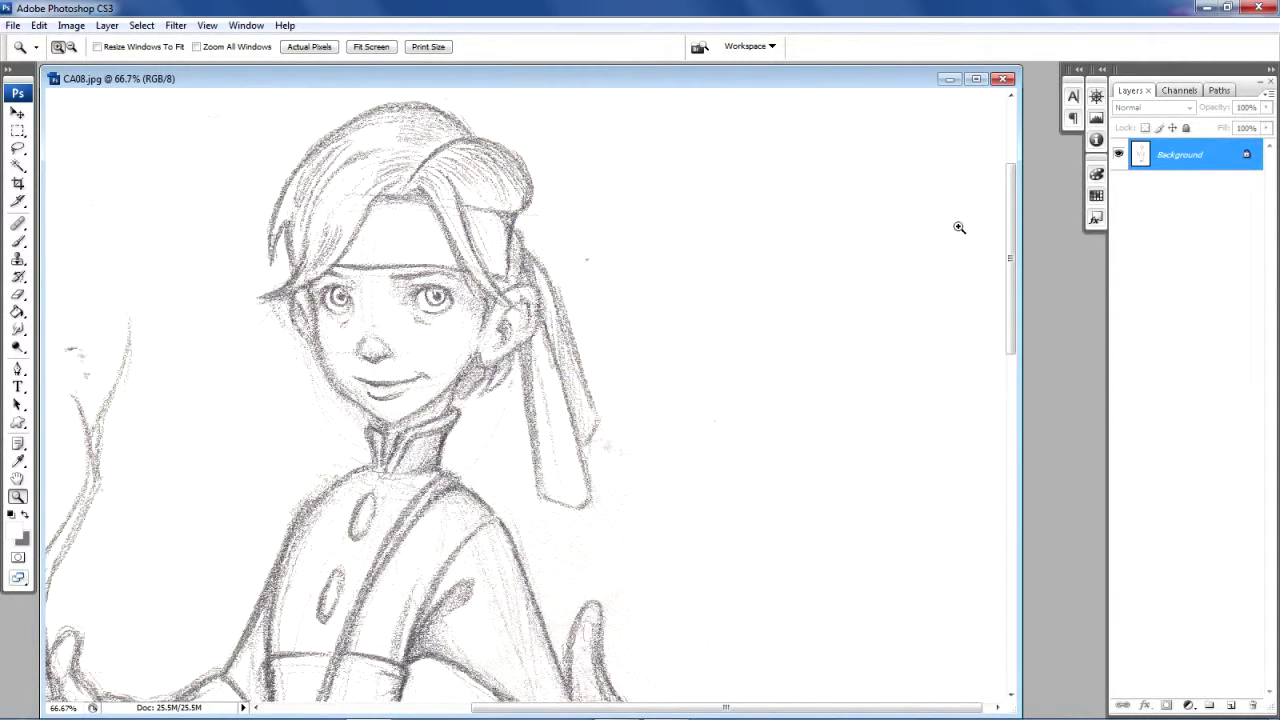
left_click_drag(1011, 218, 1000, 540)
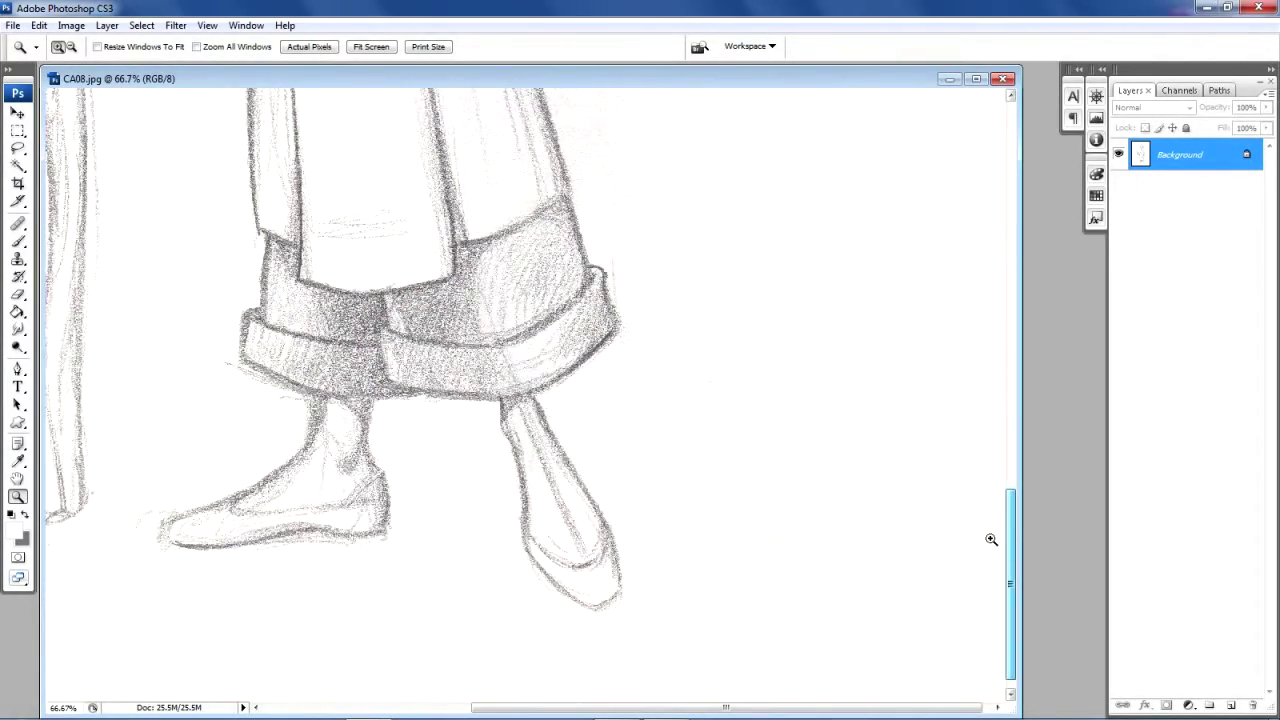
left_click(543, 402, "alt")
left_click(543, 402, "alt")
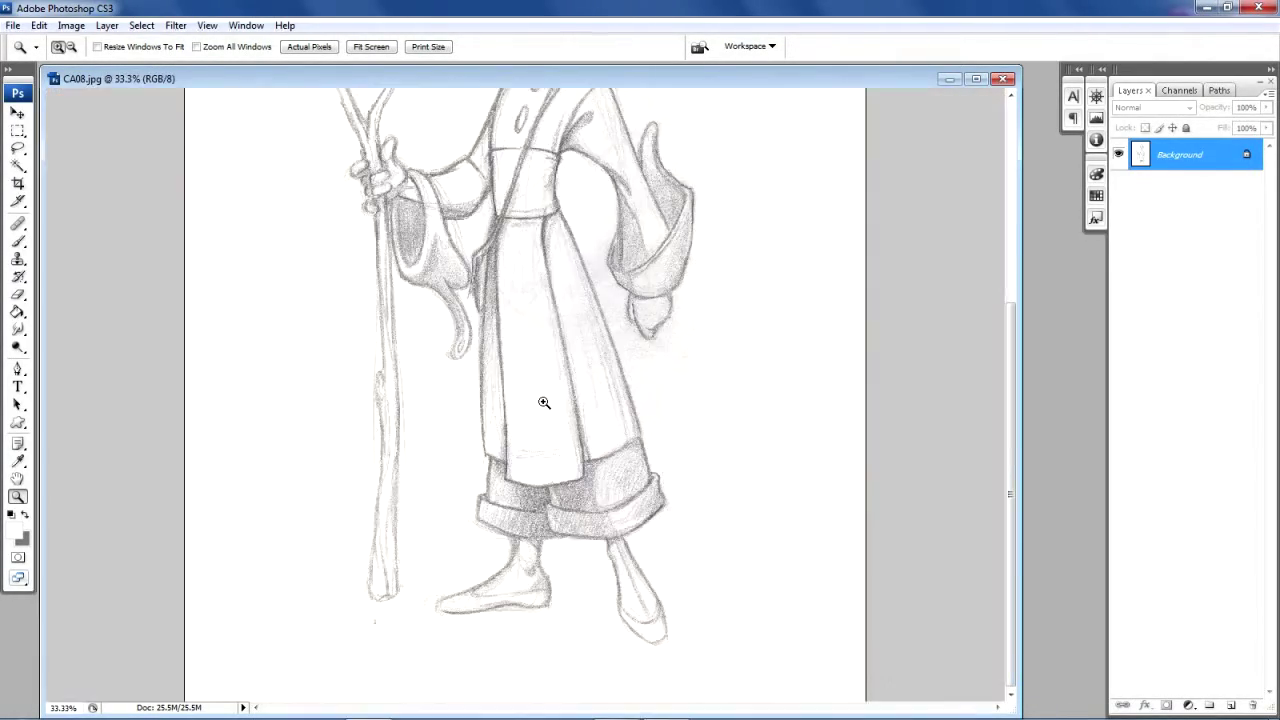
left_click(543, 402, "alt")
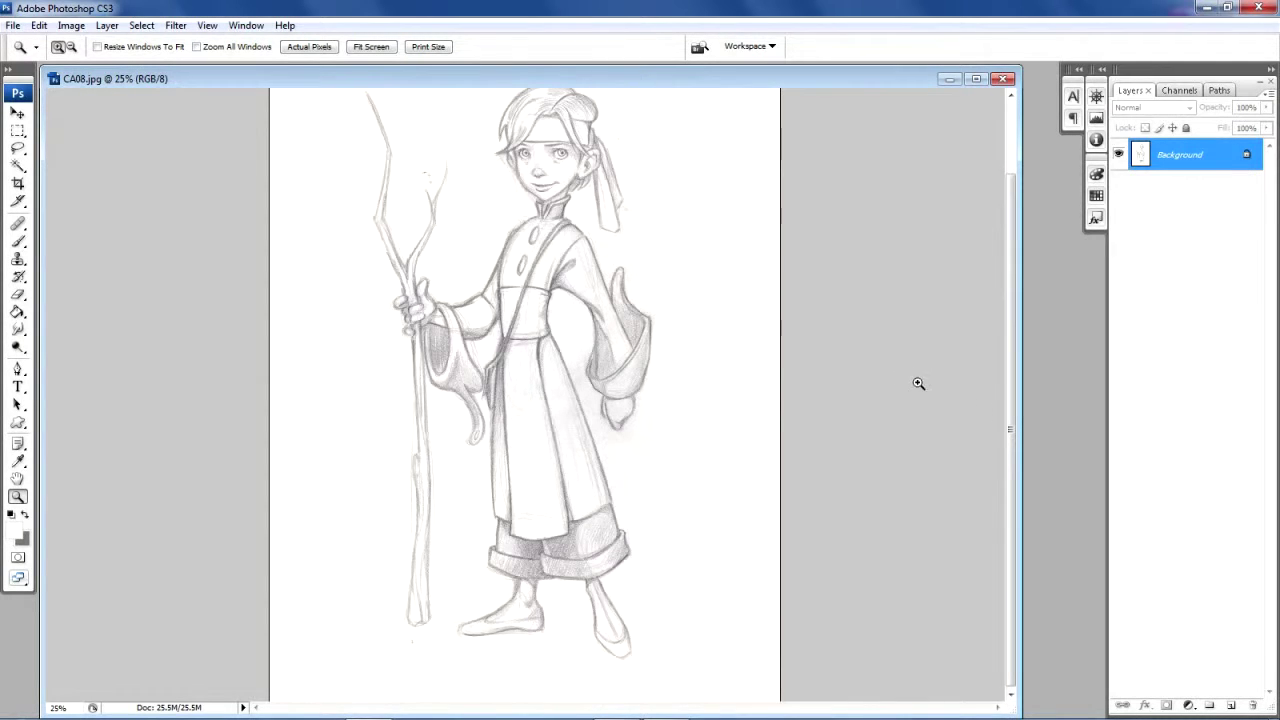
left_click_drag(1010, 427, 1006, 405)
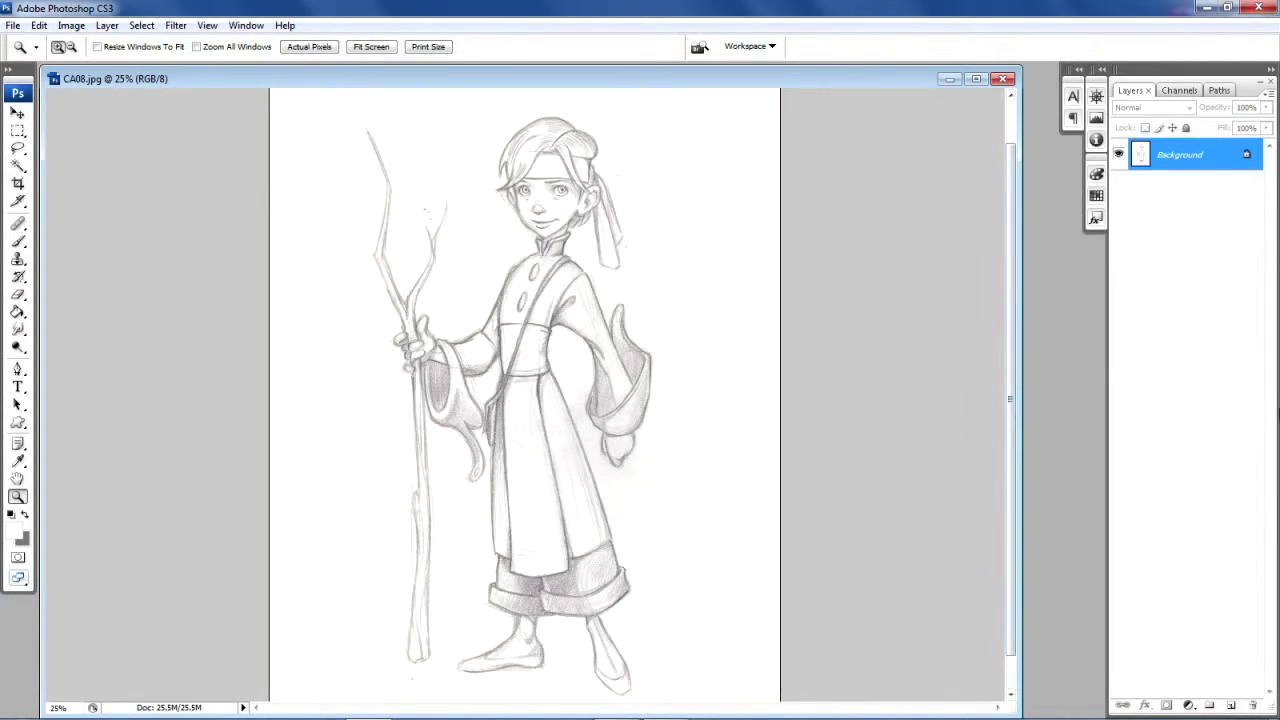
Step: Duplicate the Background layer and set the copy's Color Balance midtones to +100, +12 and -51
left_click_drag(1191, 163, 1231, 705)
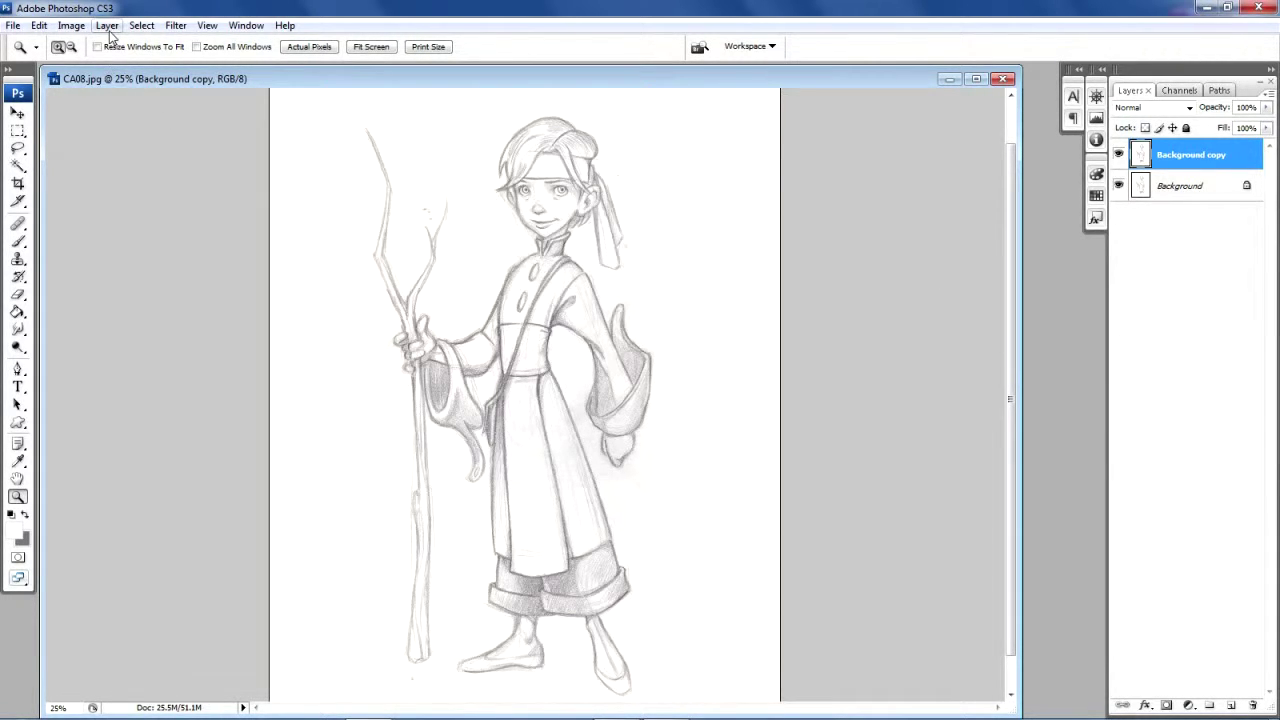
left_click(70, 27)
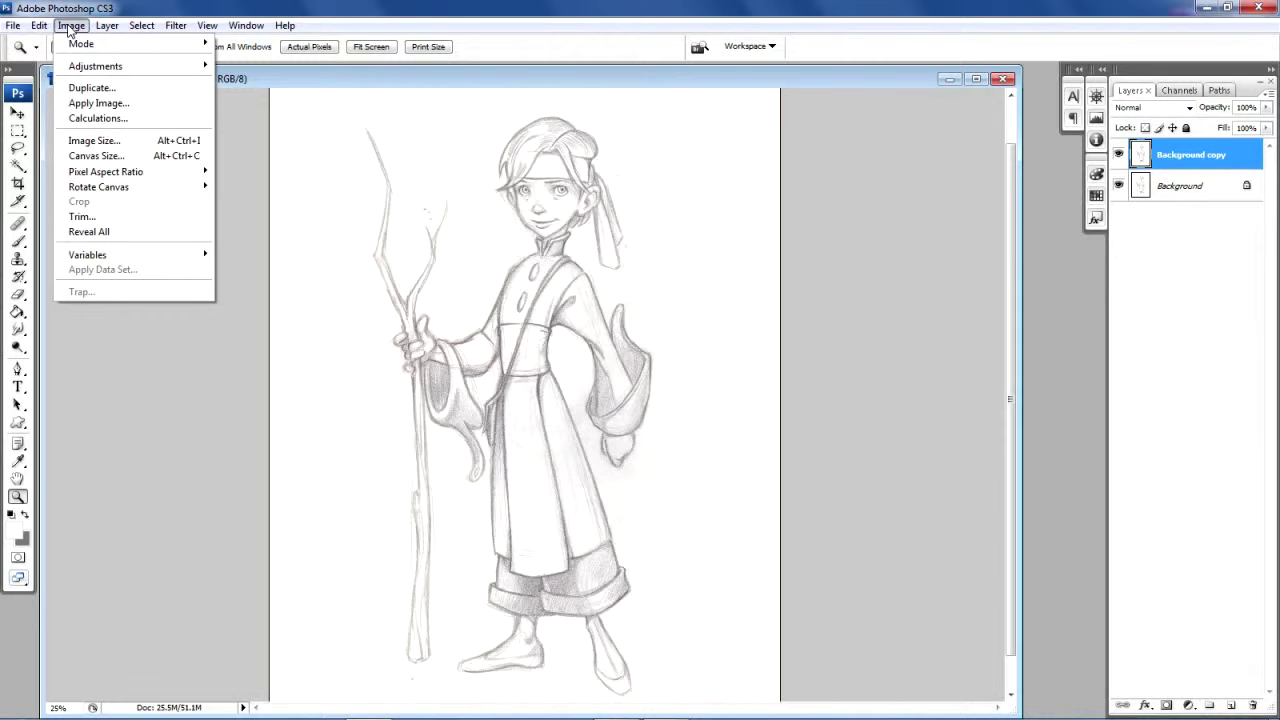
mouse_move(80, 70)
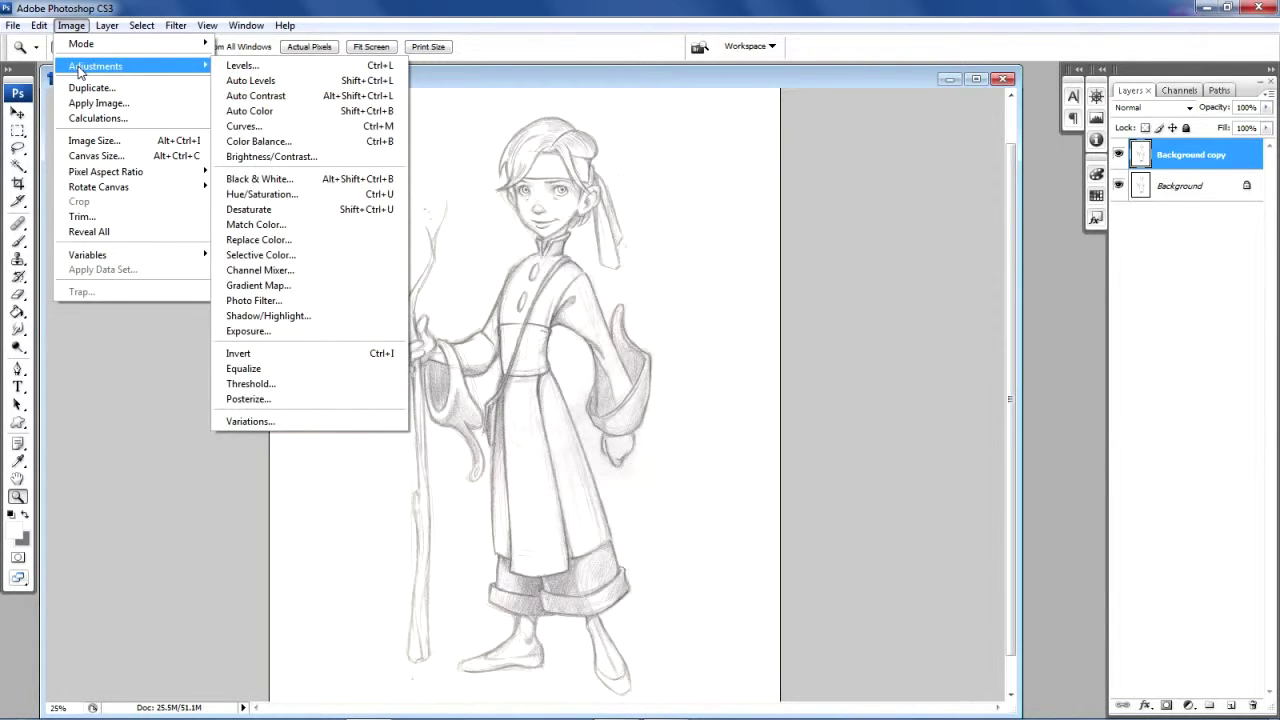
left_click(292, 146)
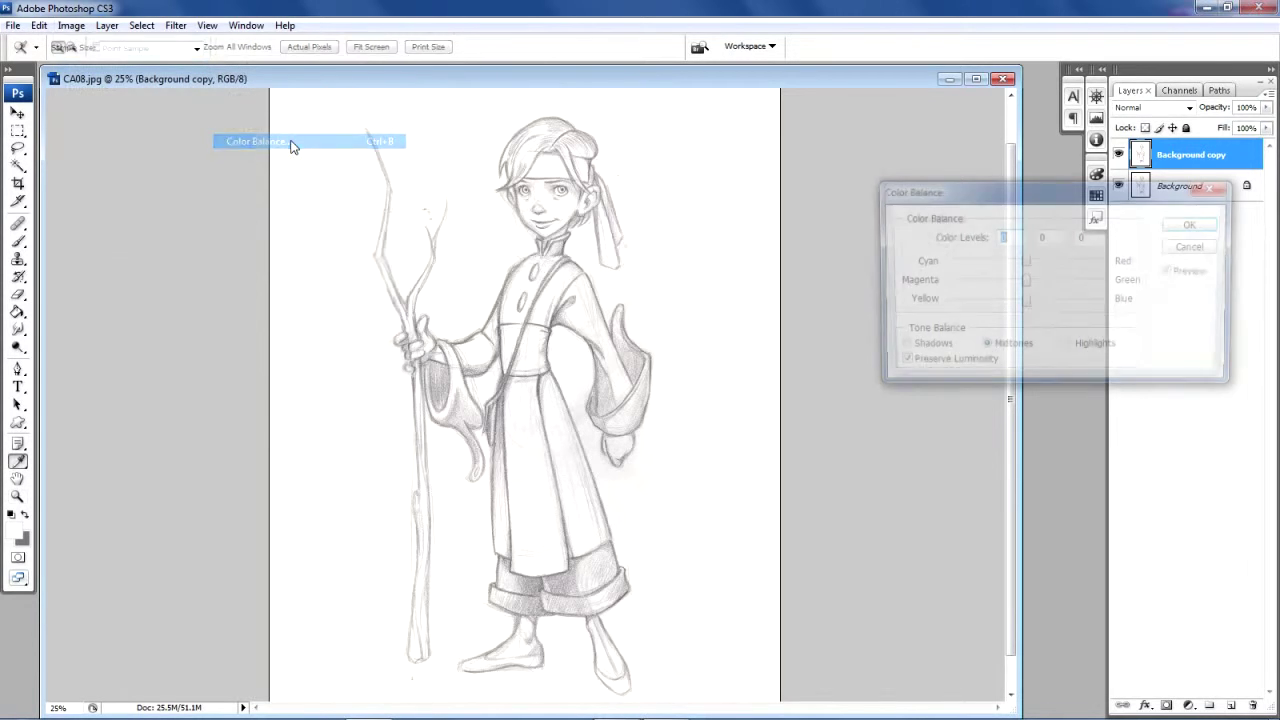
left_click_drag(971, 192, 826, 216)
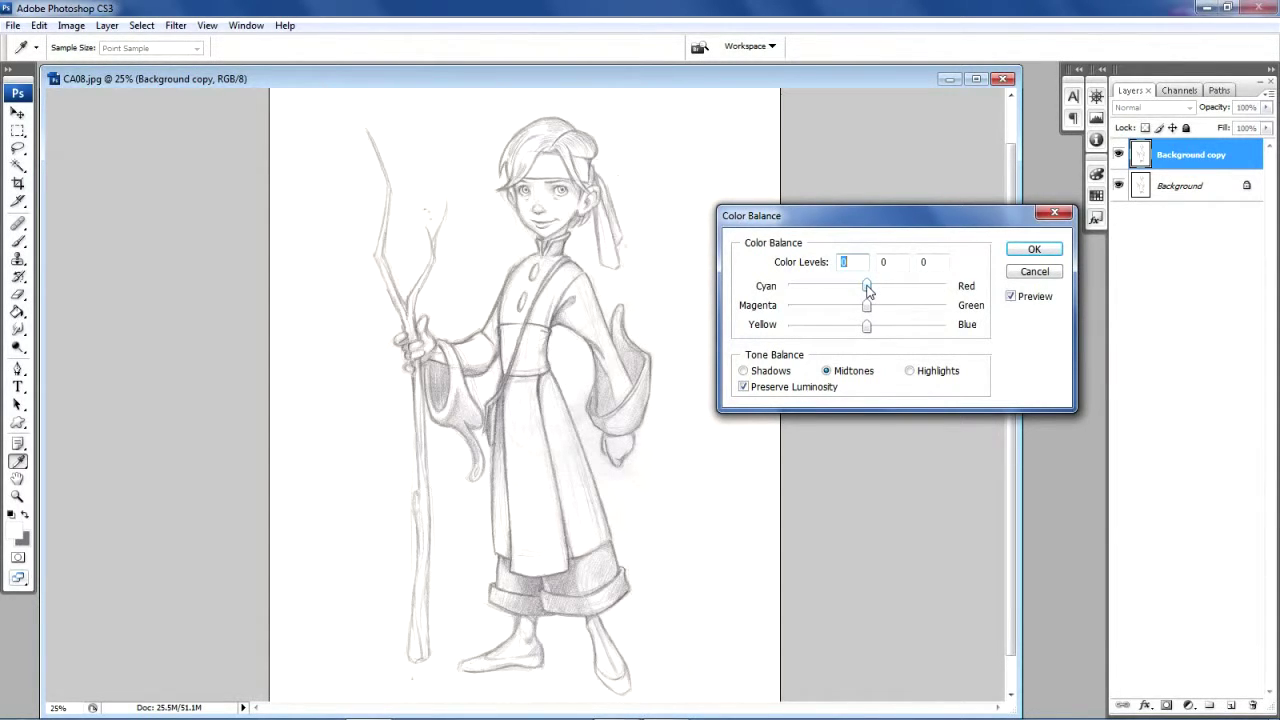
left_click_drag(868, 290, 939, 298)
left_click_drag(946, 300, 962, 305)
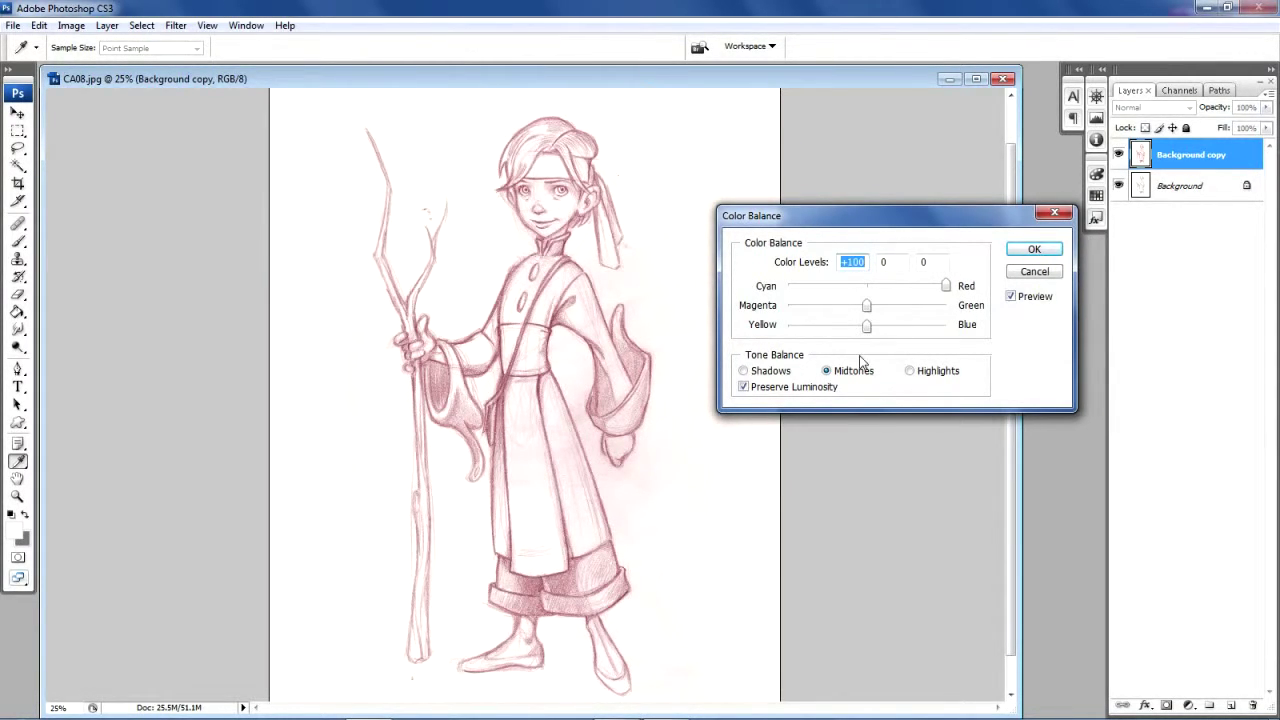
left_click_drag(866, 327, 828, 338)
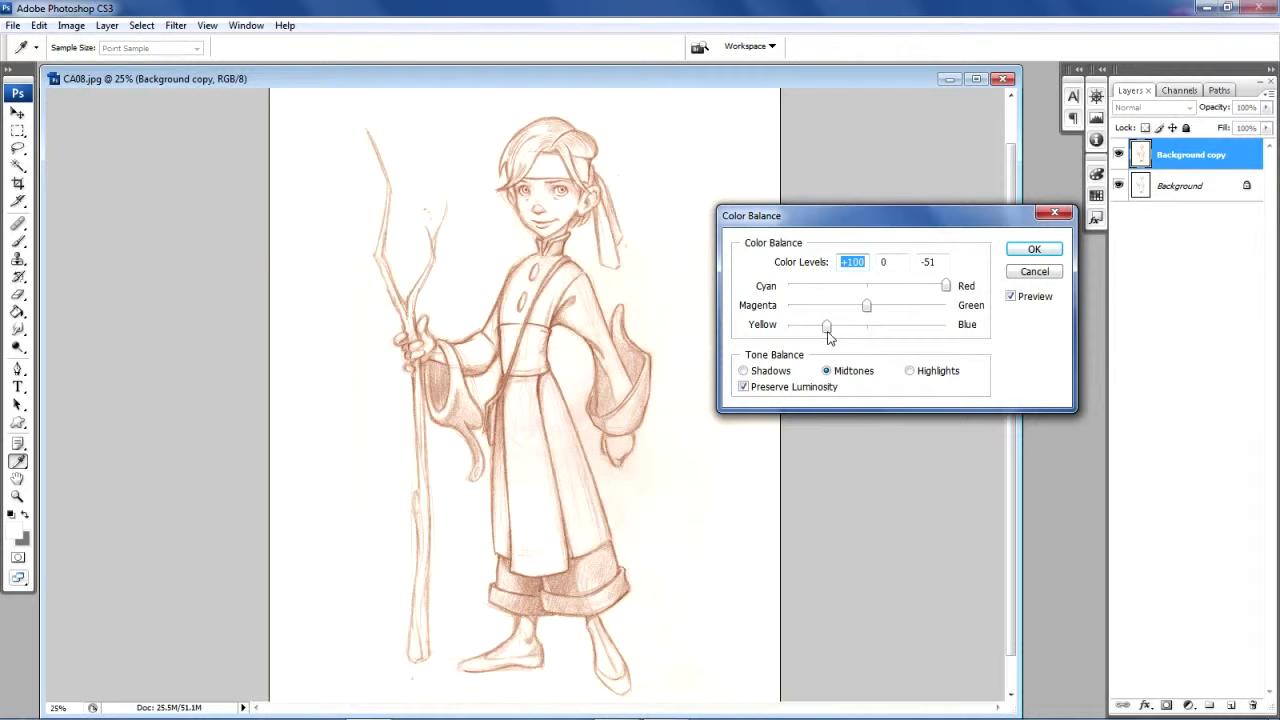
left_click_drag(828, 338, 878, 314)
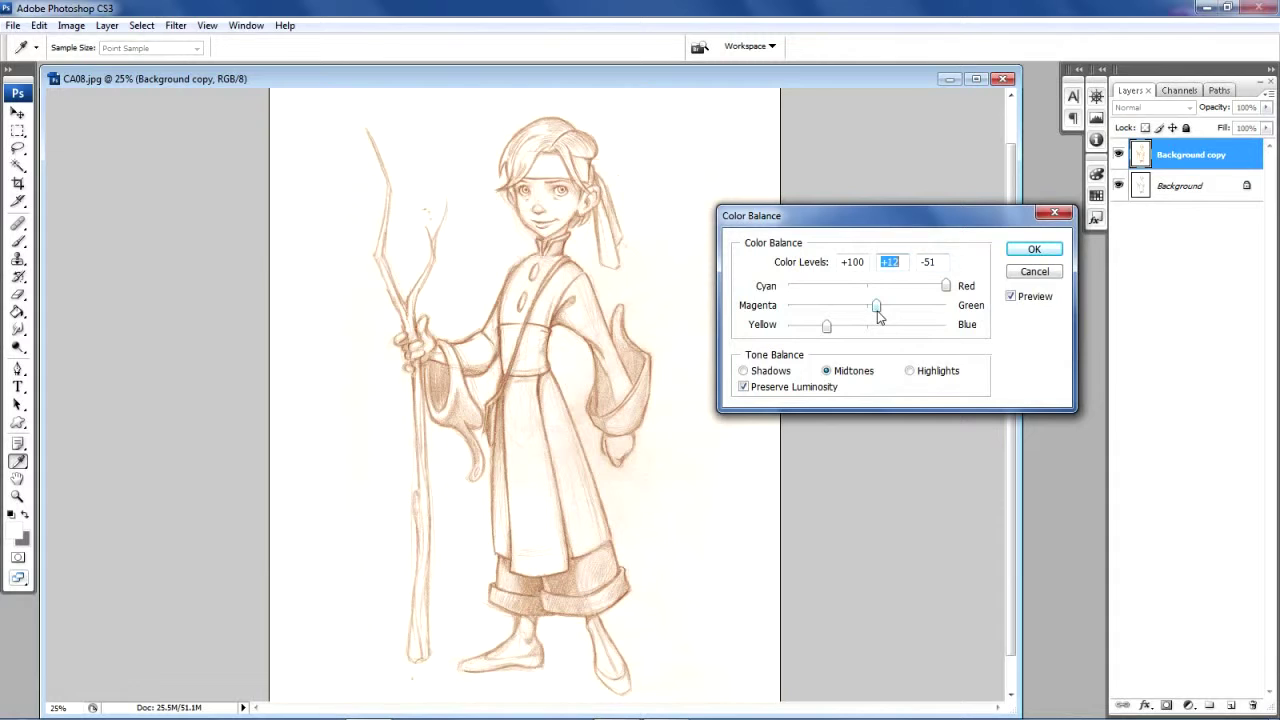
Step: Shift the Color Balance shadows toward red, yellow and slightly green, and apply the adjustment to the copied layer
left_click(745, 371)
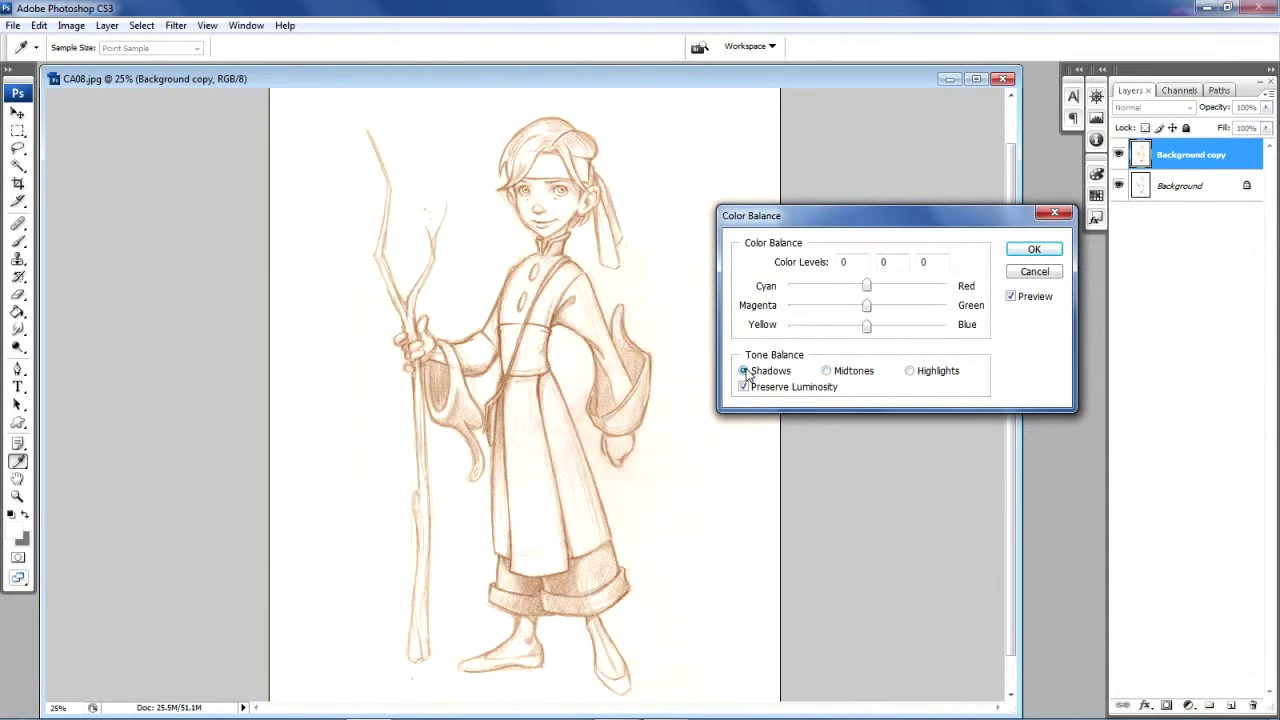
left_click_drag(868, 289, 919, 302)
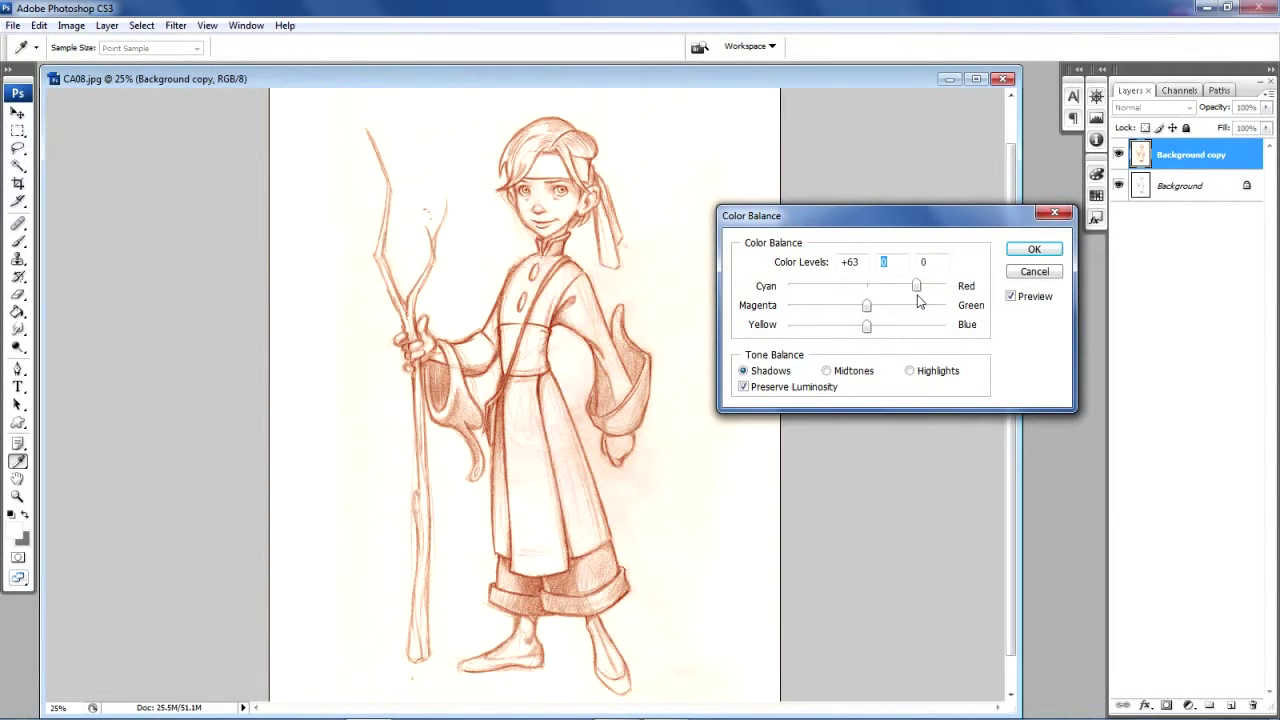
key("shift+Tab")
left_click(839, 330)
left_click(877, 308)
left_click(921, 293)
left_click_drag(921, 293, 924, 294)
left_click(1040, 254)
key("z")
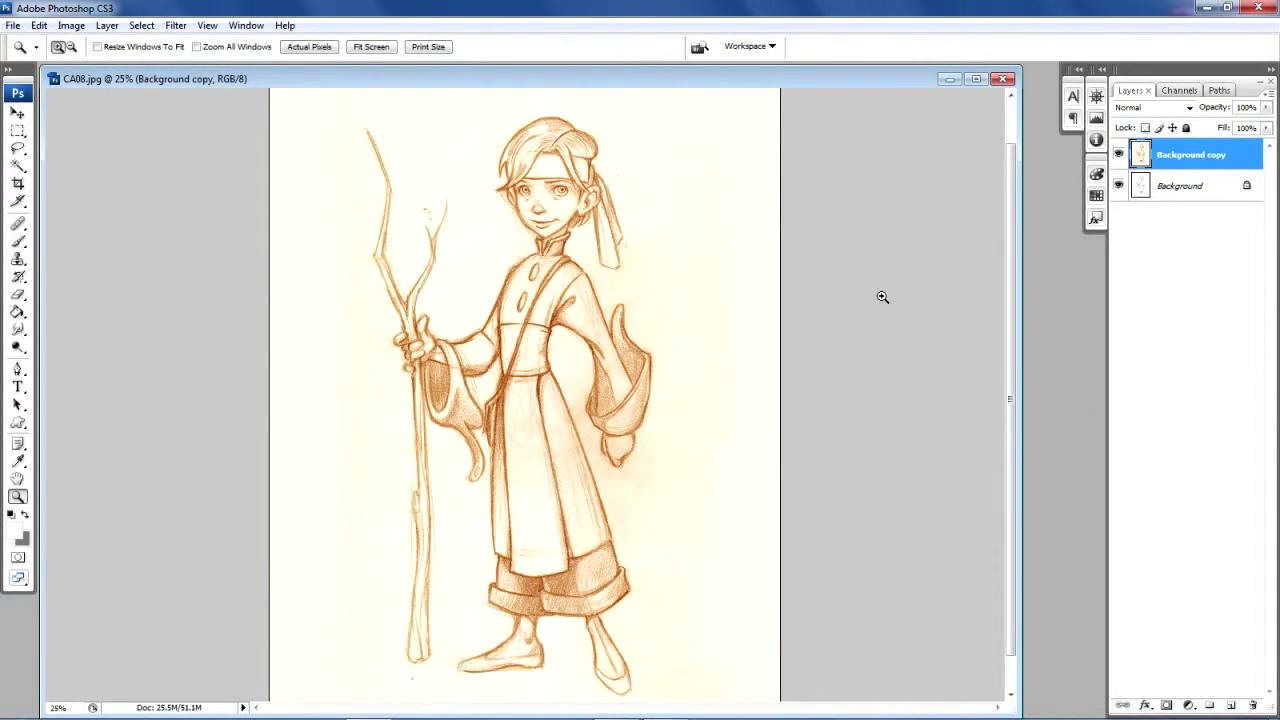
Step: Add a new empty layer directly above the Background layer and hide the Background copy layer
left_click(1200, 197)
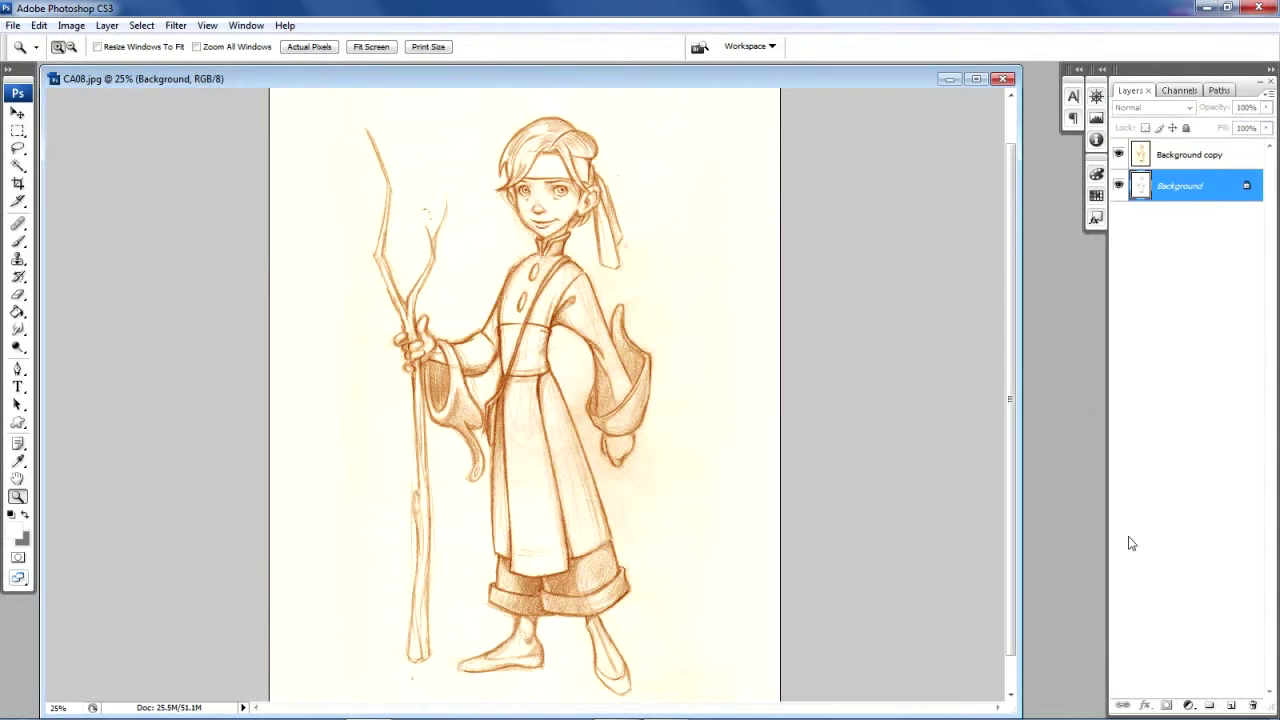
mouse_move(1238, 716)
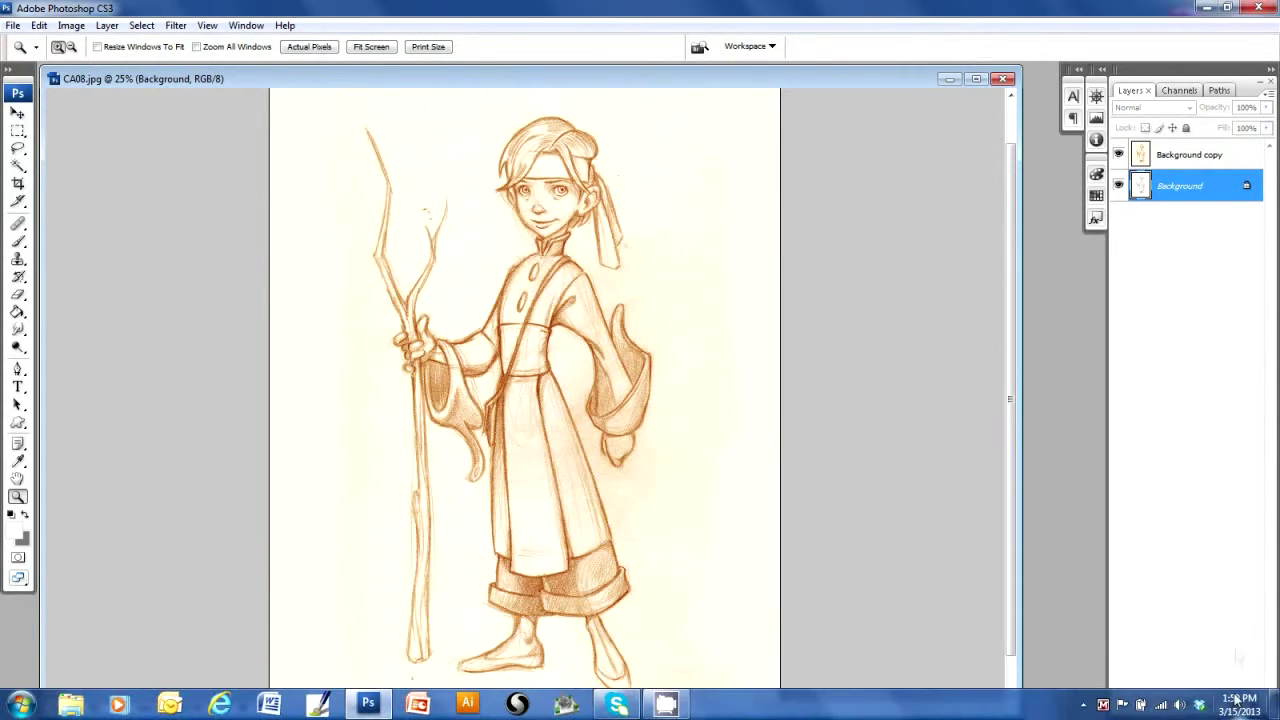
left_click(1233, 706)
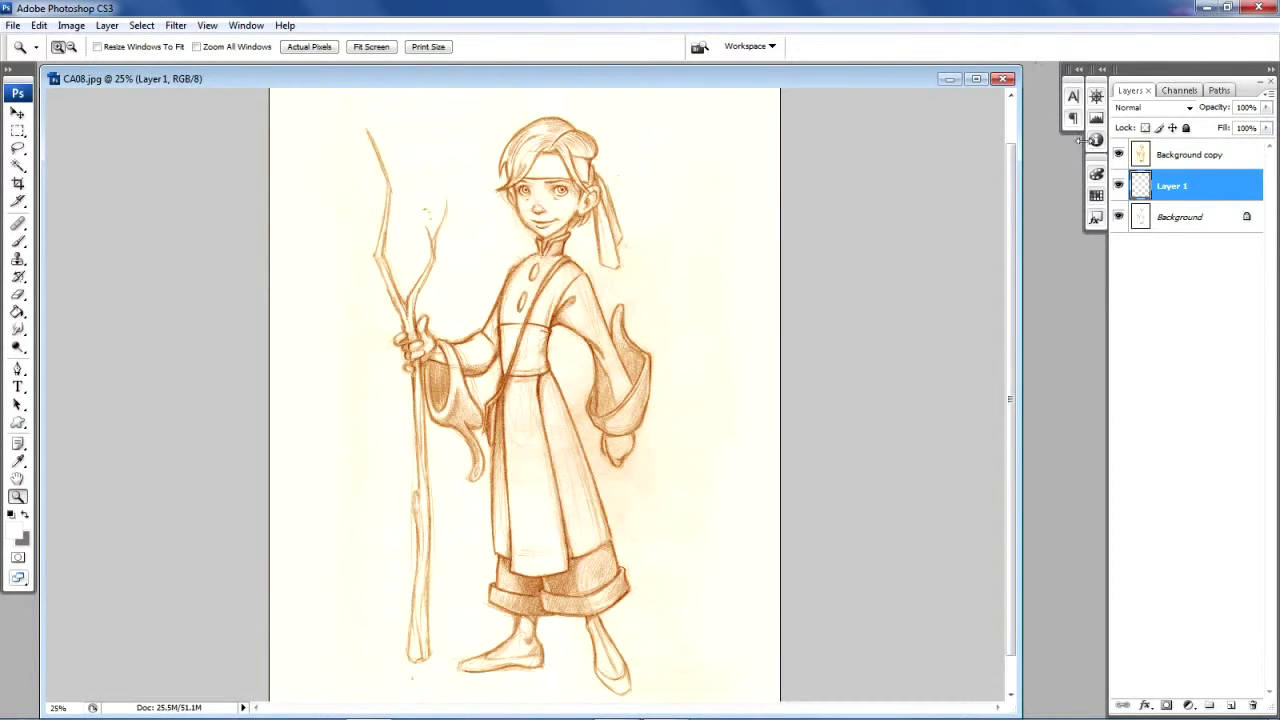
left_click(1118, 155)
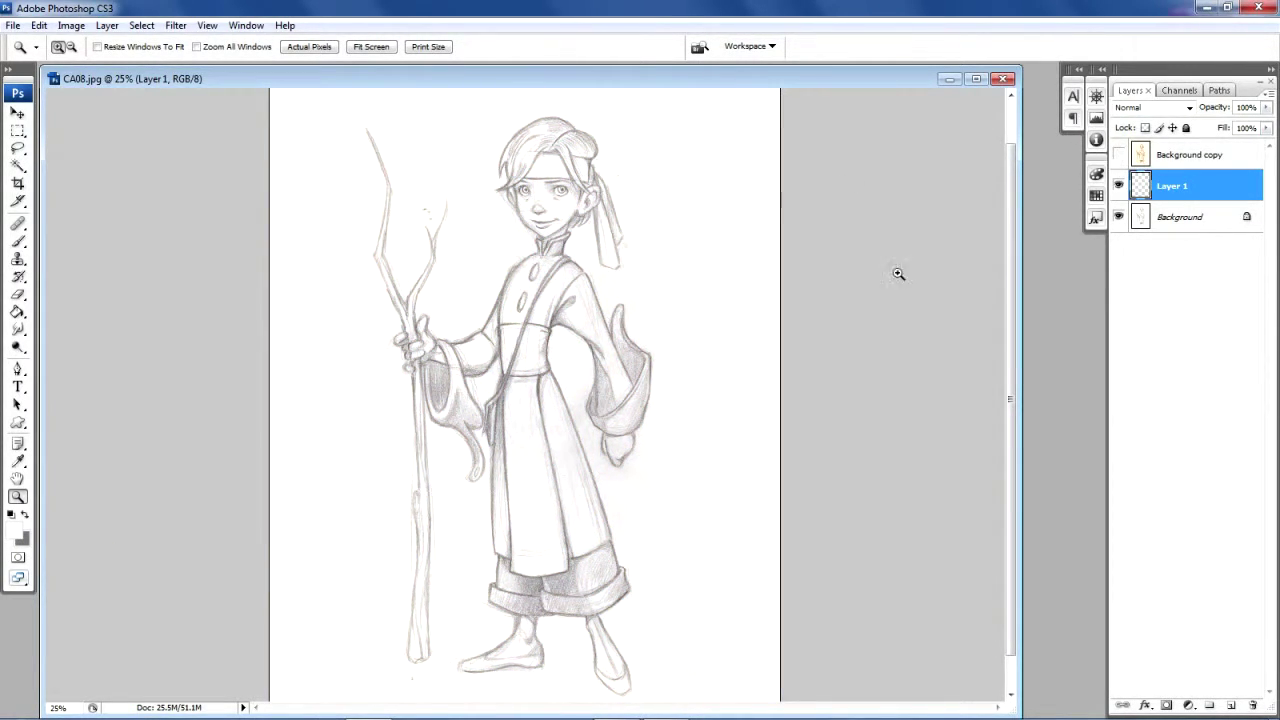
Step: Set the foreground colour to tan #d1bf98 and fill the new layer with it using the Paint Bucket
left_click(16, 542)
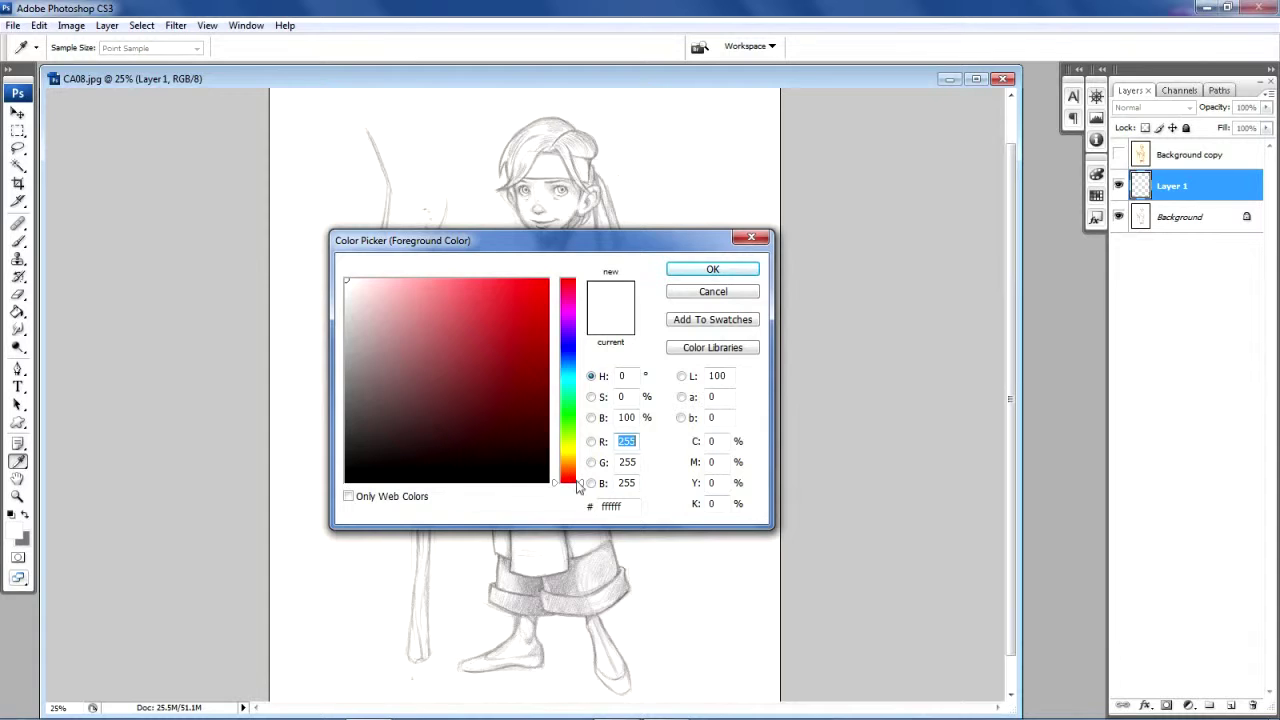
left_click_drag(580, 488, 581, 459)
left_click(397, 305)
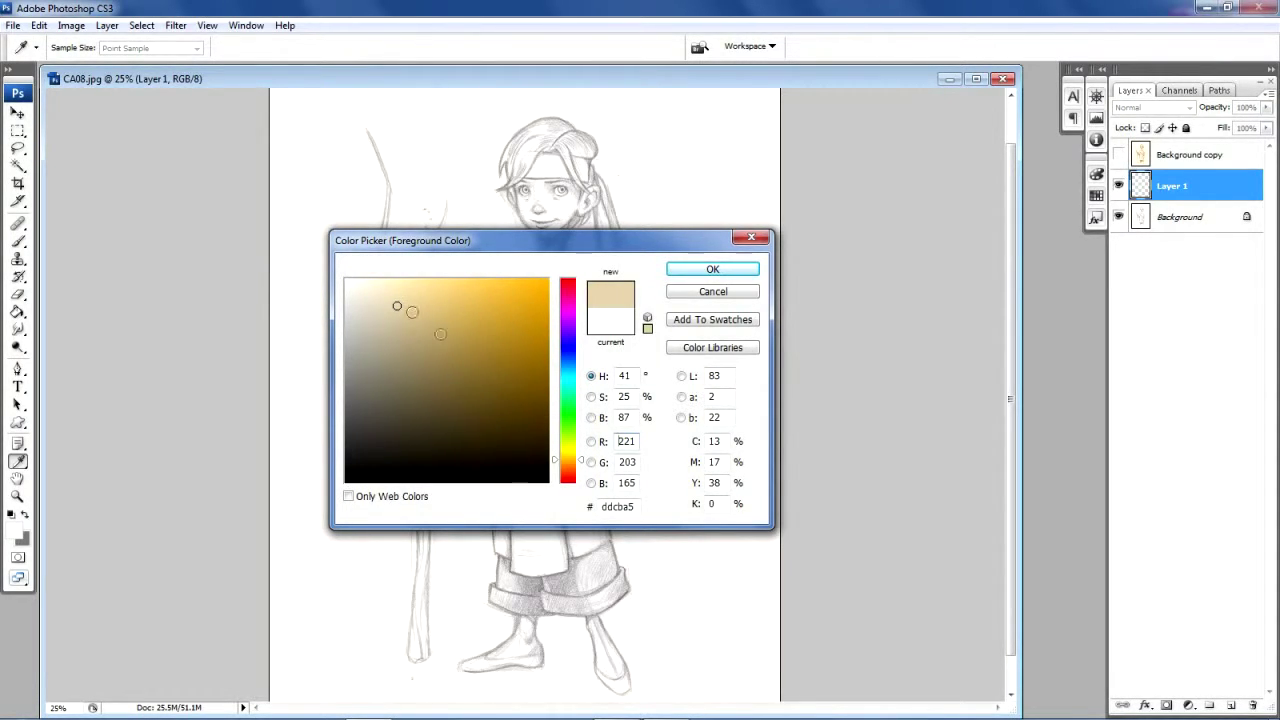
left_click(401, 315)
left_click(401, 315)
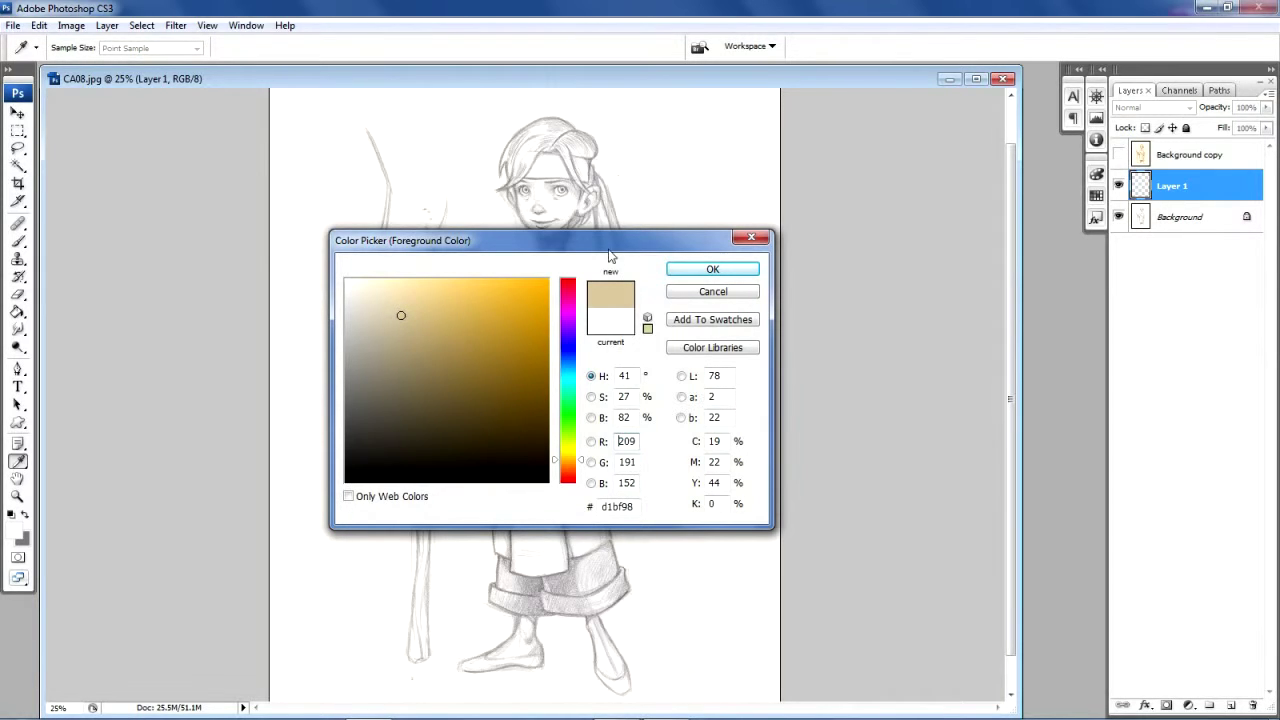
left_click(697, 276)
key("z")
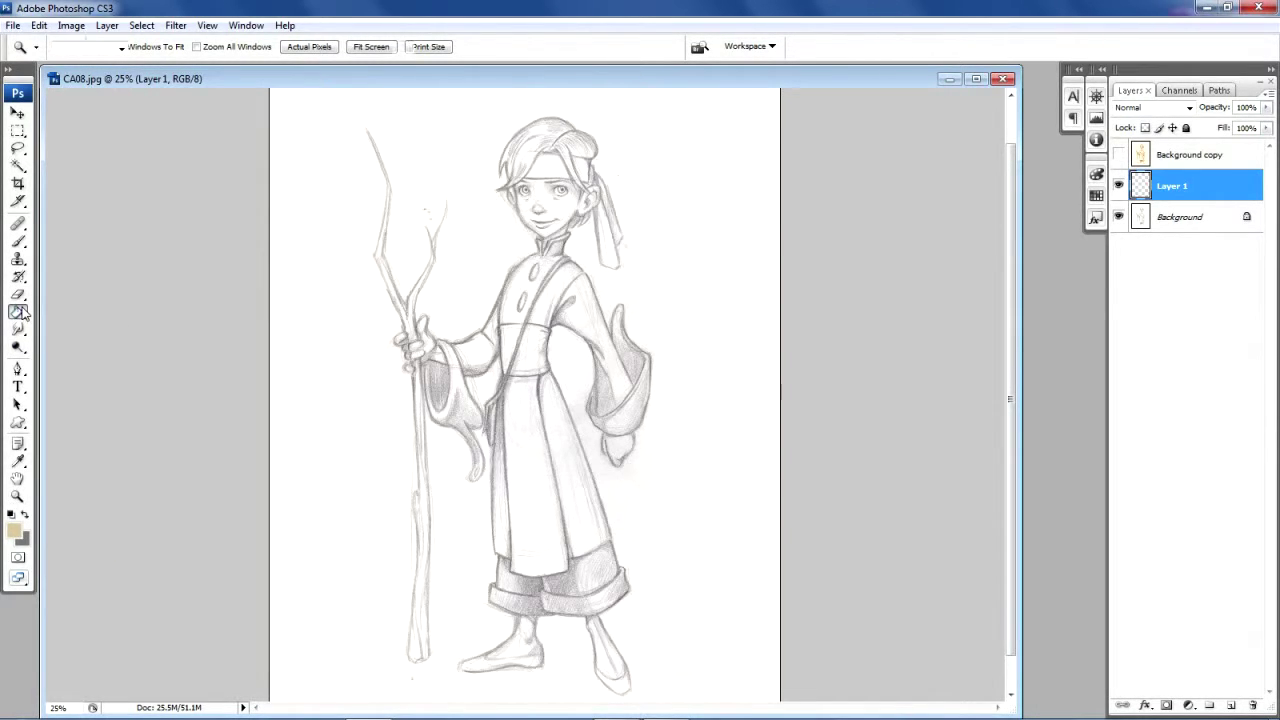
left_click(18, 311)
left_click(417, 207)
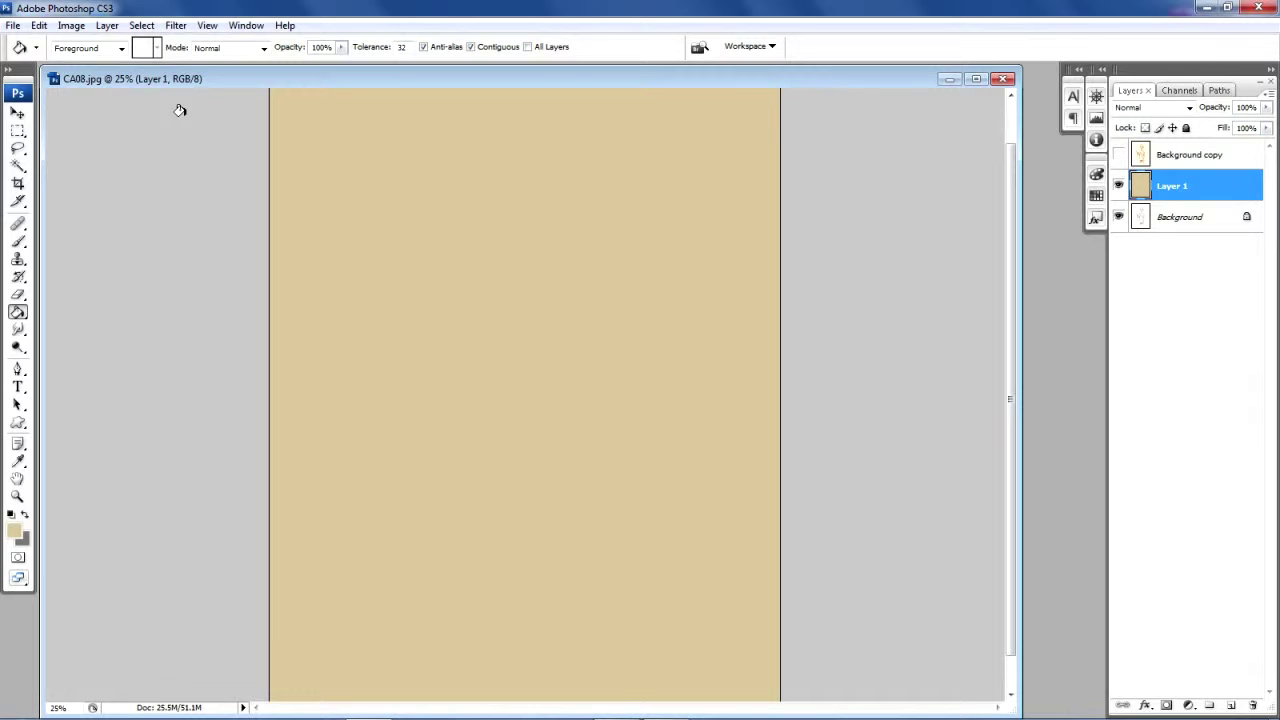
Step: Add 9.51% monochromatic noise with Gaussian distribution to the tan layer
left_click(175, 26)
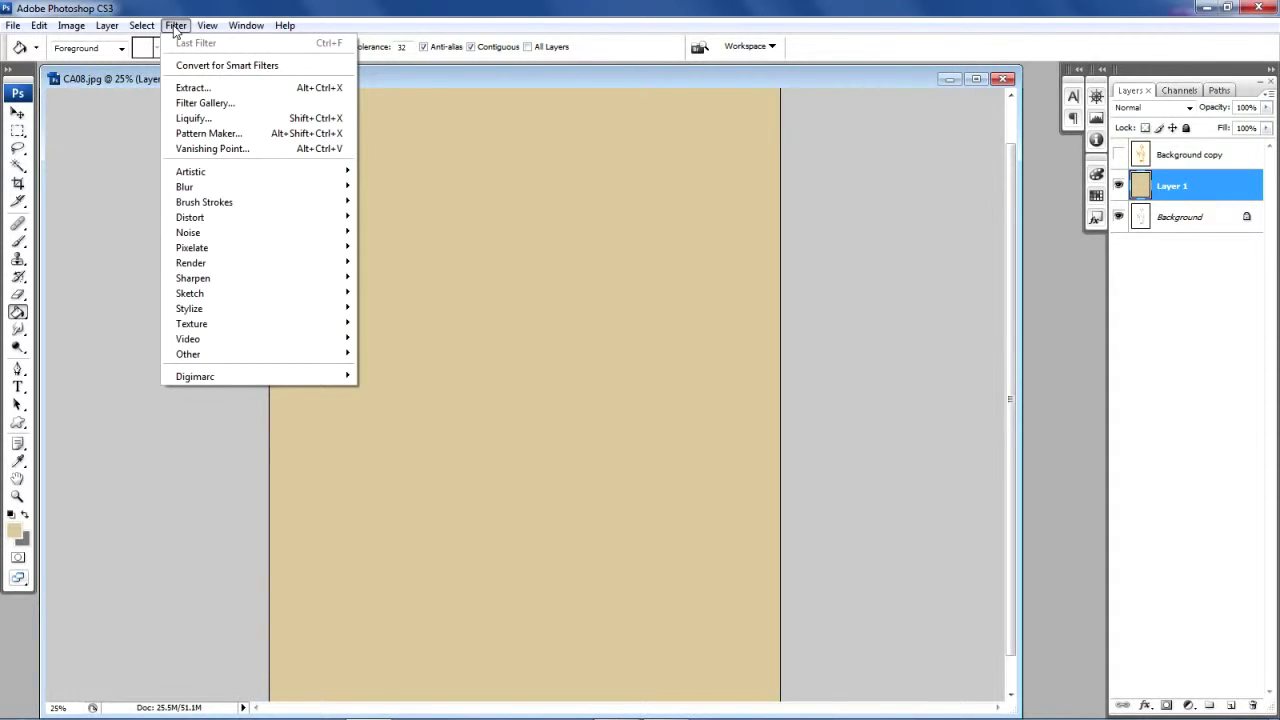
mouse_move(214, 233)
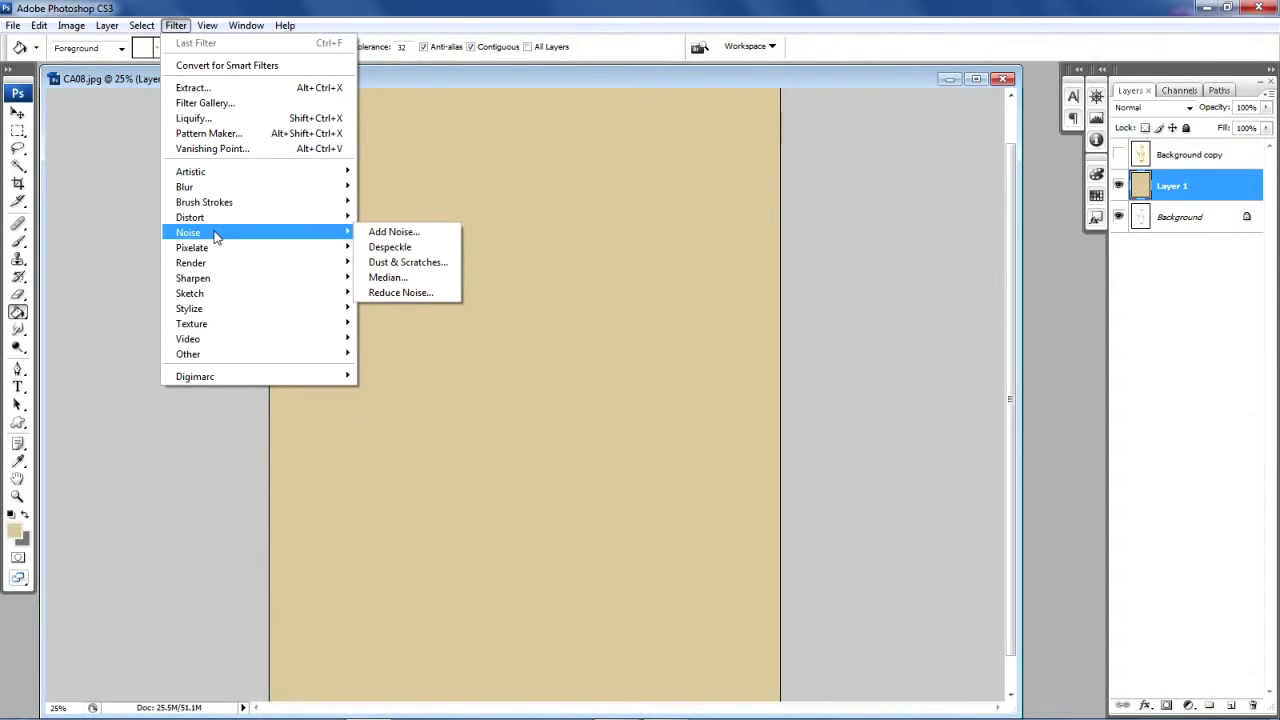
left_click(413, 232)
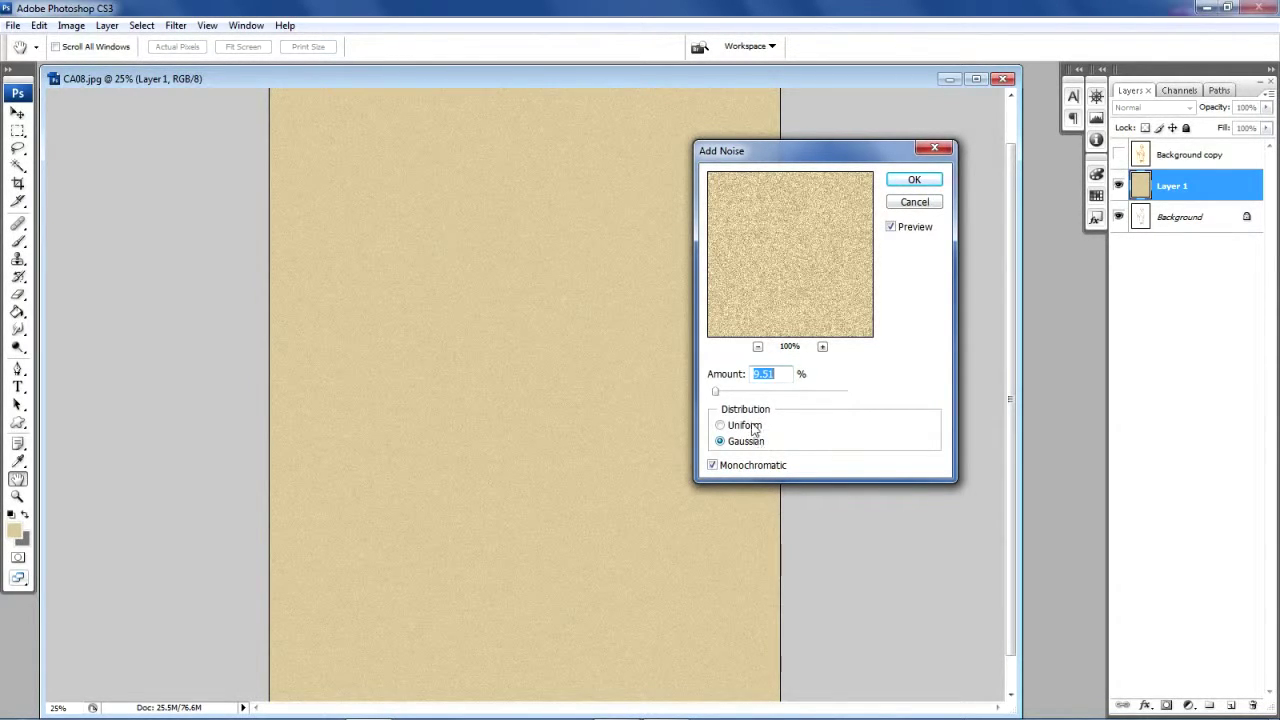
left_click(713, 466)
left_click(713, 466)
left_click(913, 180)
key("g")
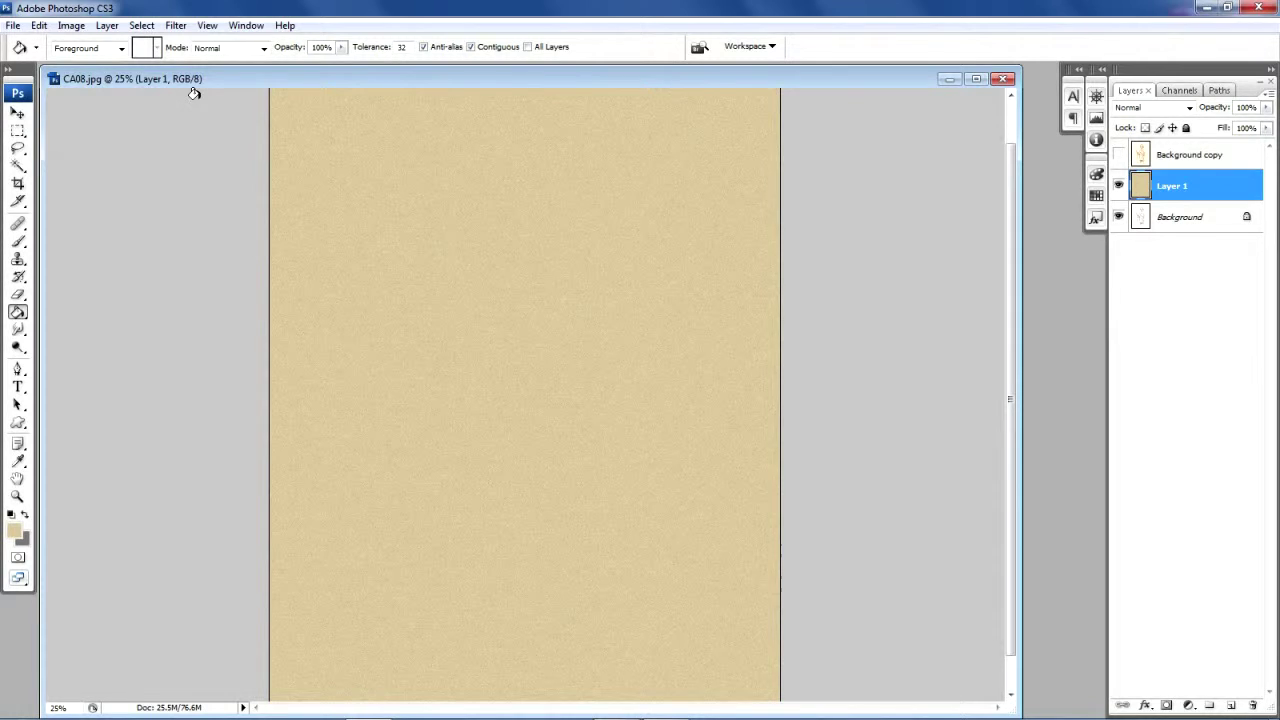
Step: Soften the tan layer's noise with a light Gaussian Blur and show the Background copy layer again
left_click(176, 26)
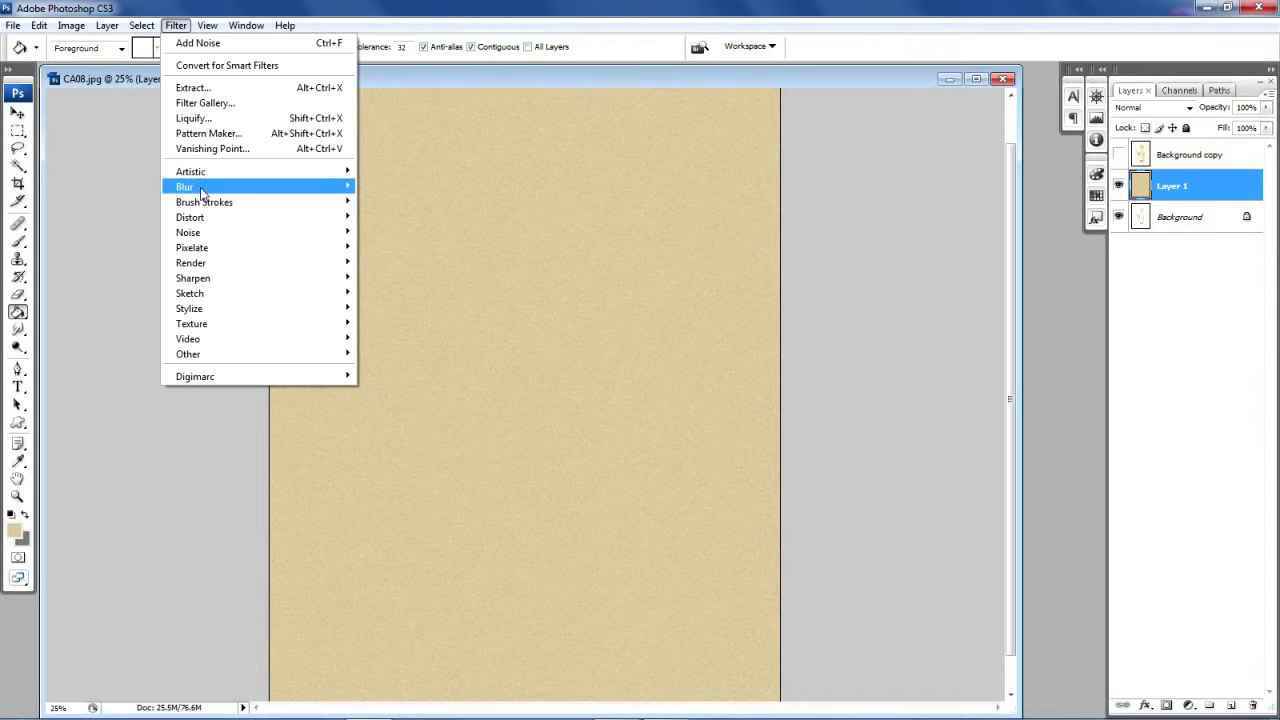
mouse_move(200, 190)
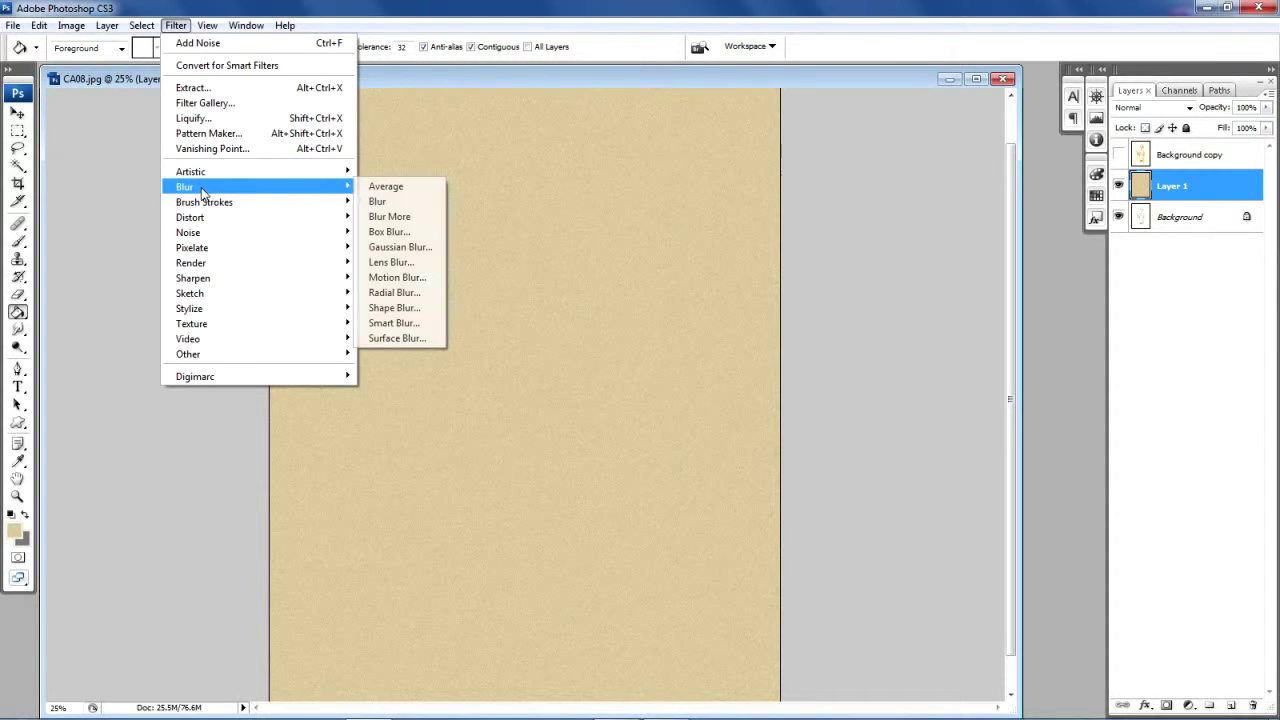
left_click(419, 247)
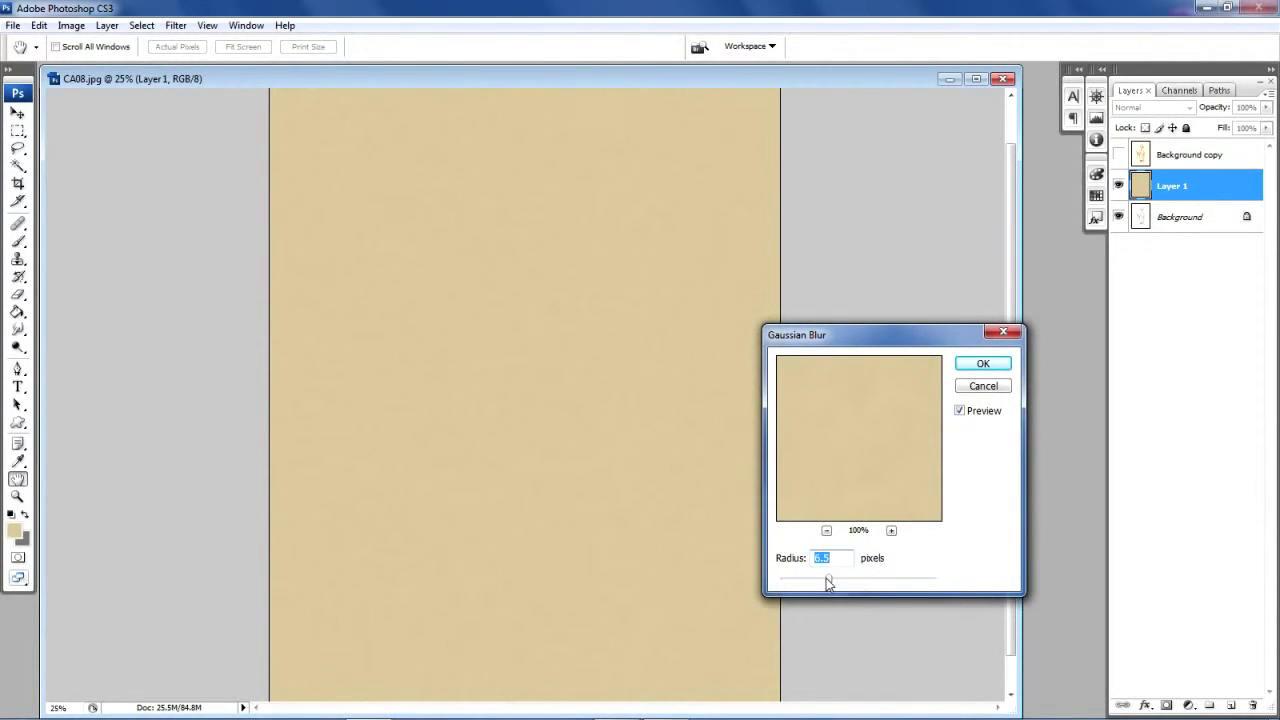
left_click_drag(802, 583, 788, 586)
left_click(983, 363)
key("g")
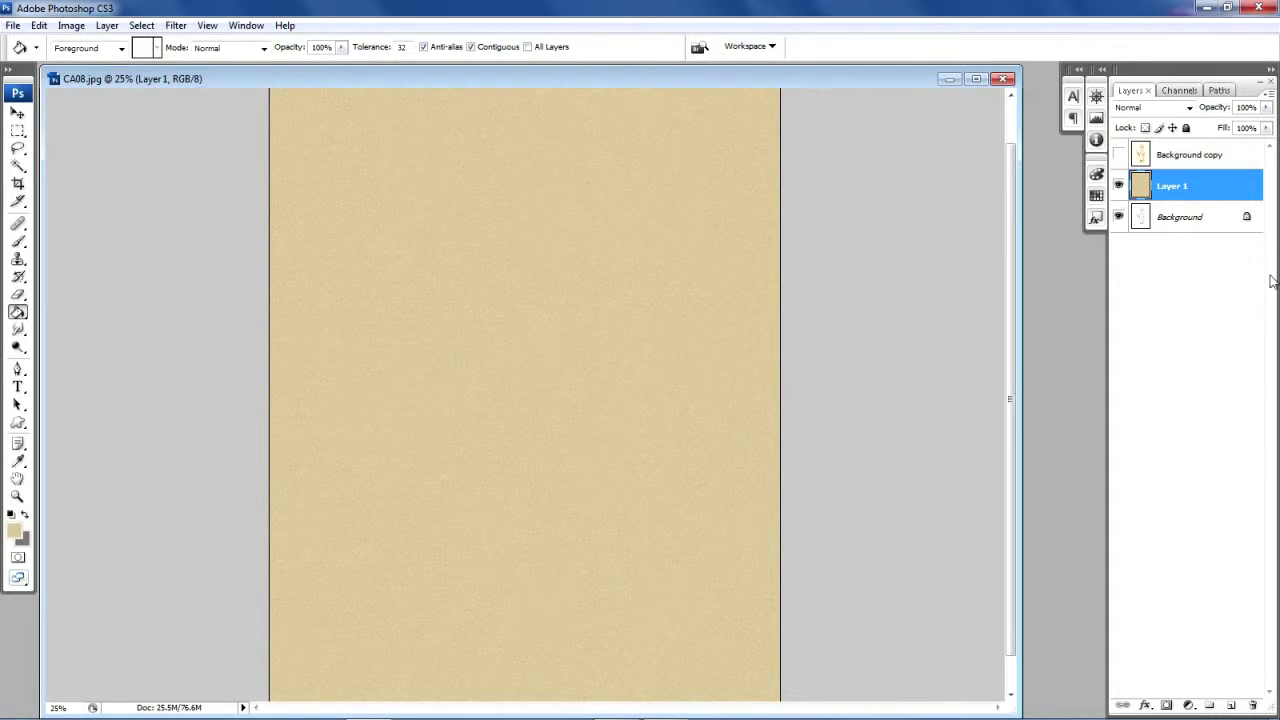
left_click(1119, 155)
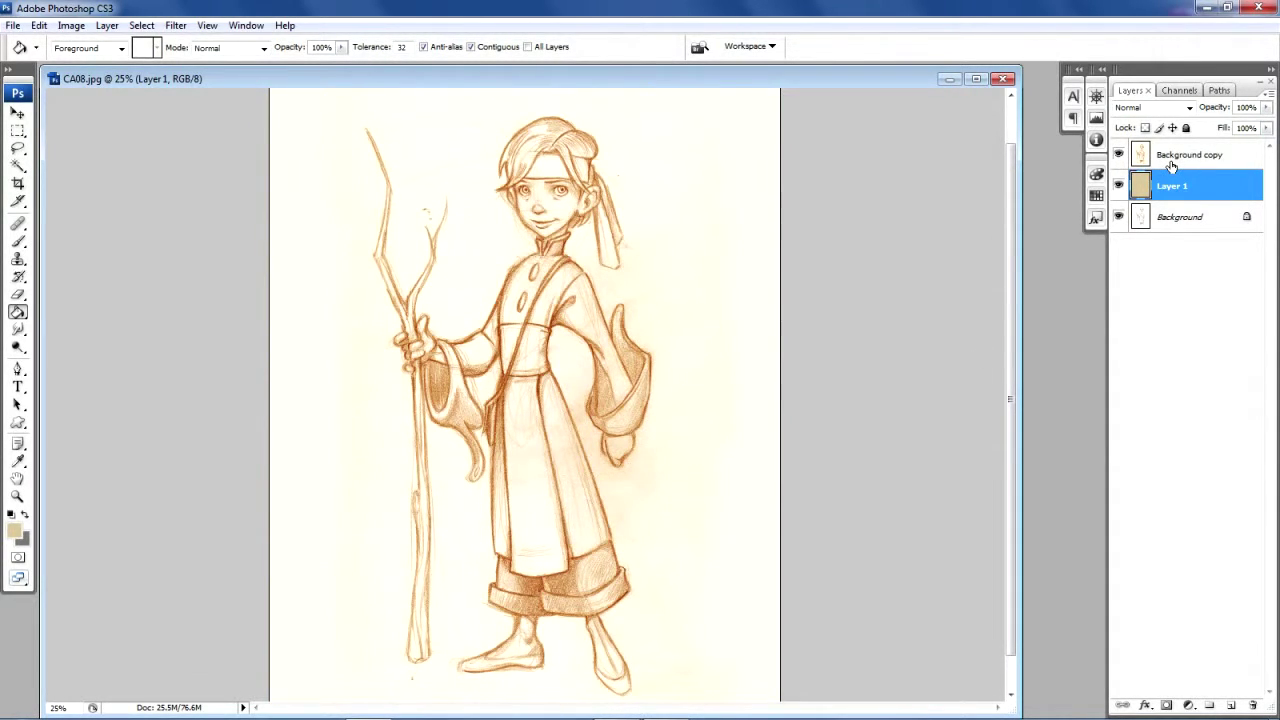
left_click(1186, 108)
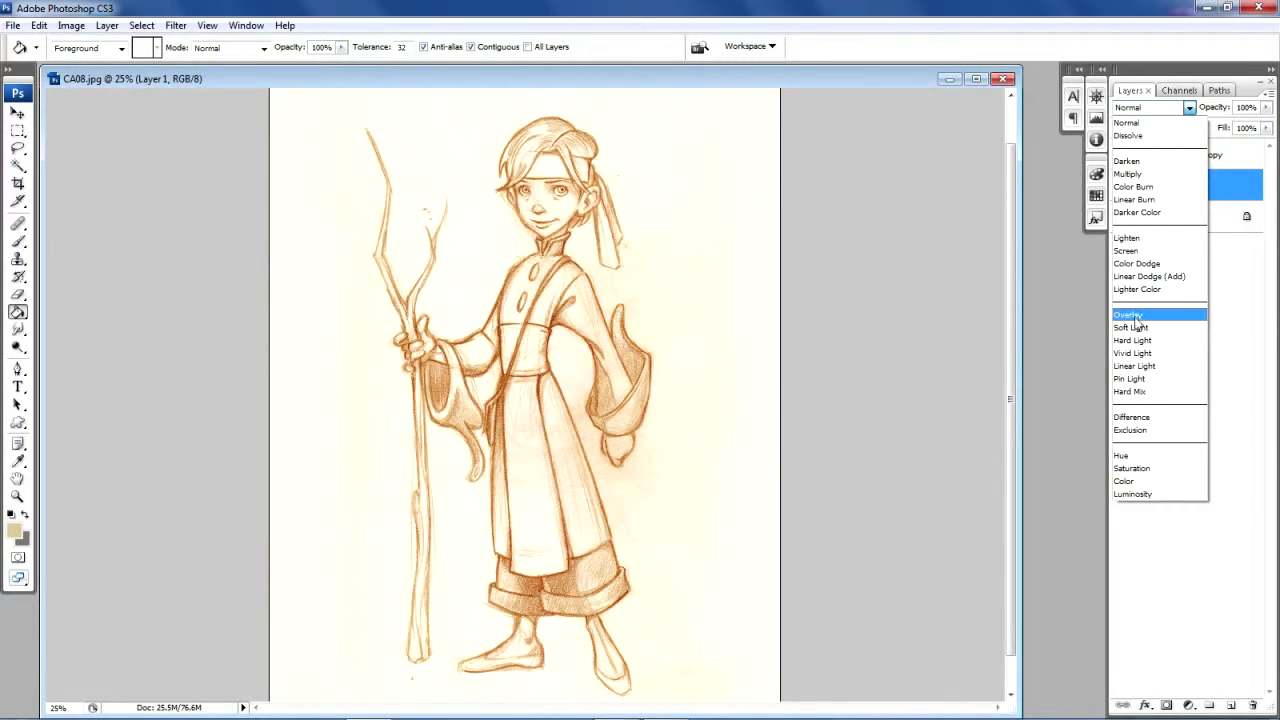
left_click(1128, 174)
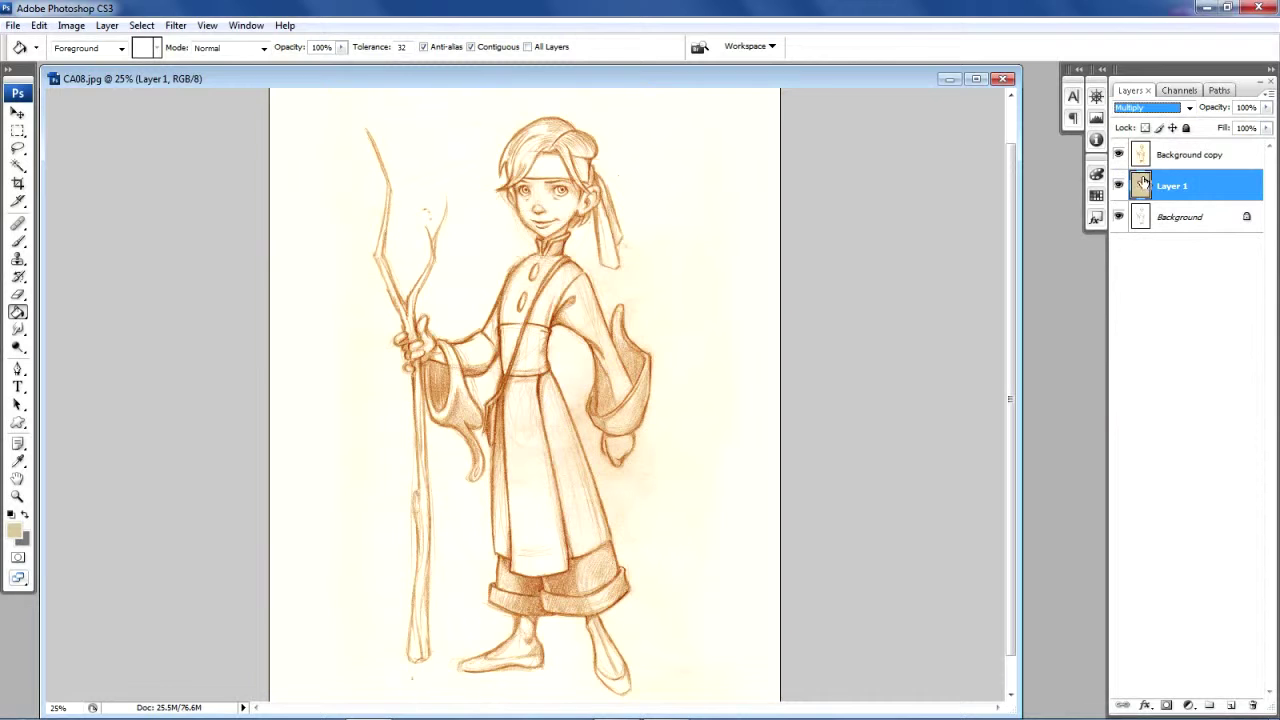
left_click(1204, 160)
left_click(1176, 186)
left_click(1190, 107)
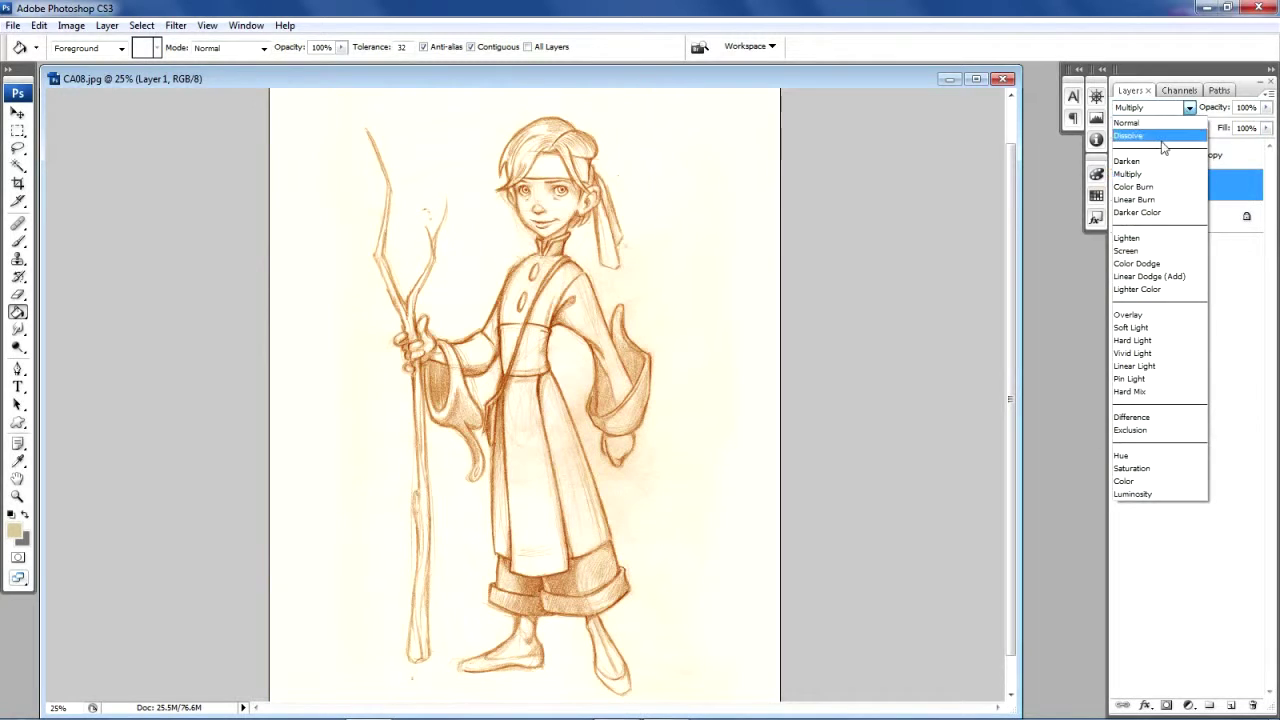
left_click(1150, 123)
Step: Set the blending mode of the Background copy layer to Multiply over the tan paper layer
left_click(1182, 157)
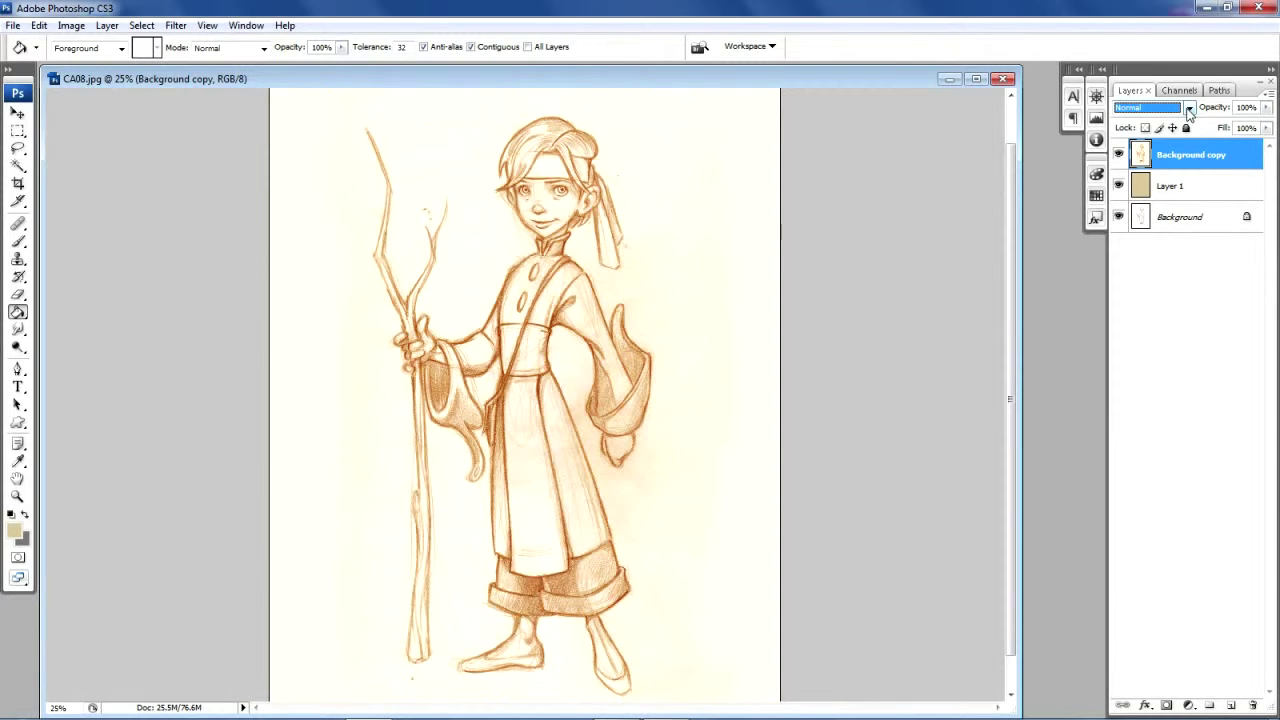
left_click(1189, 108)
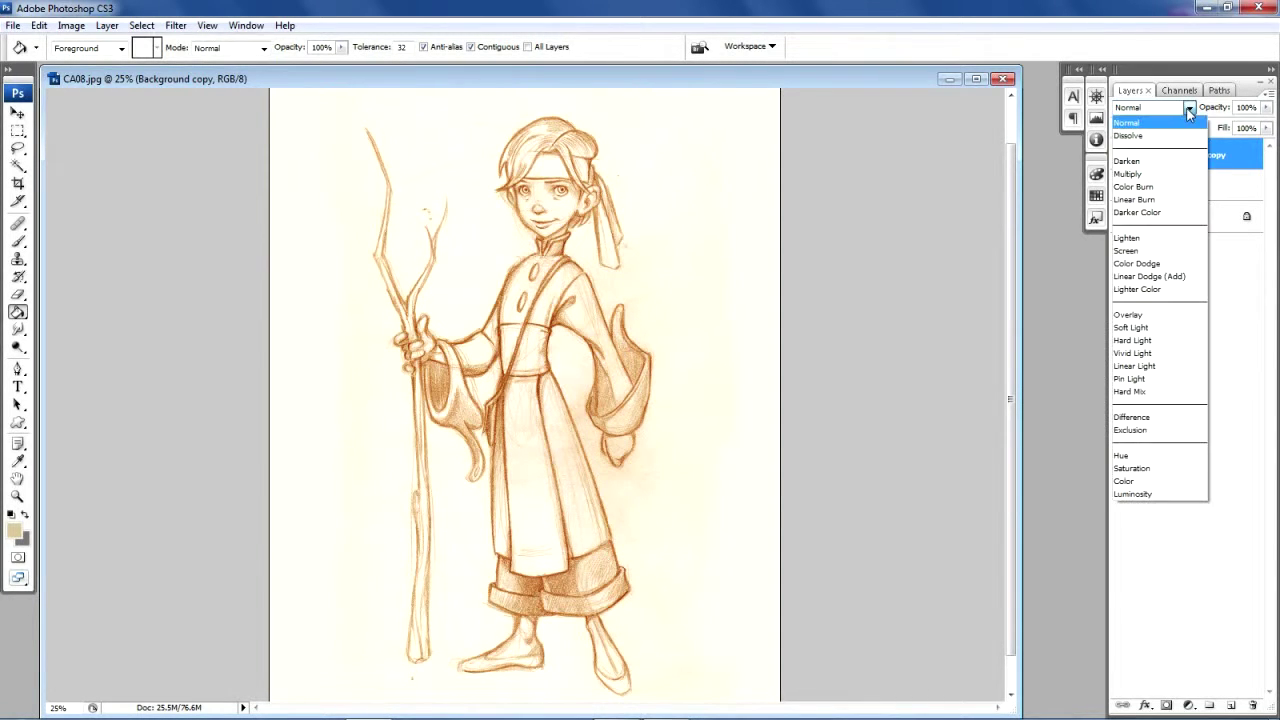
left_click(1155, 175)
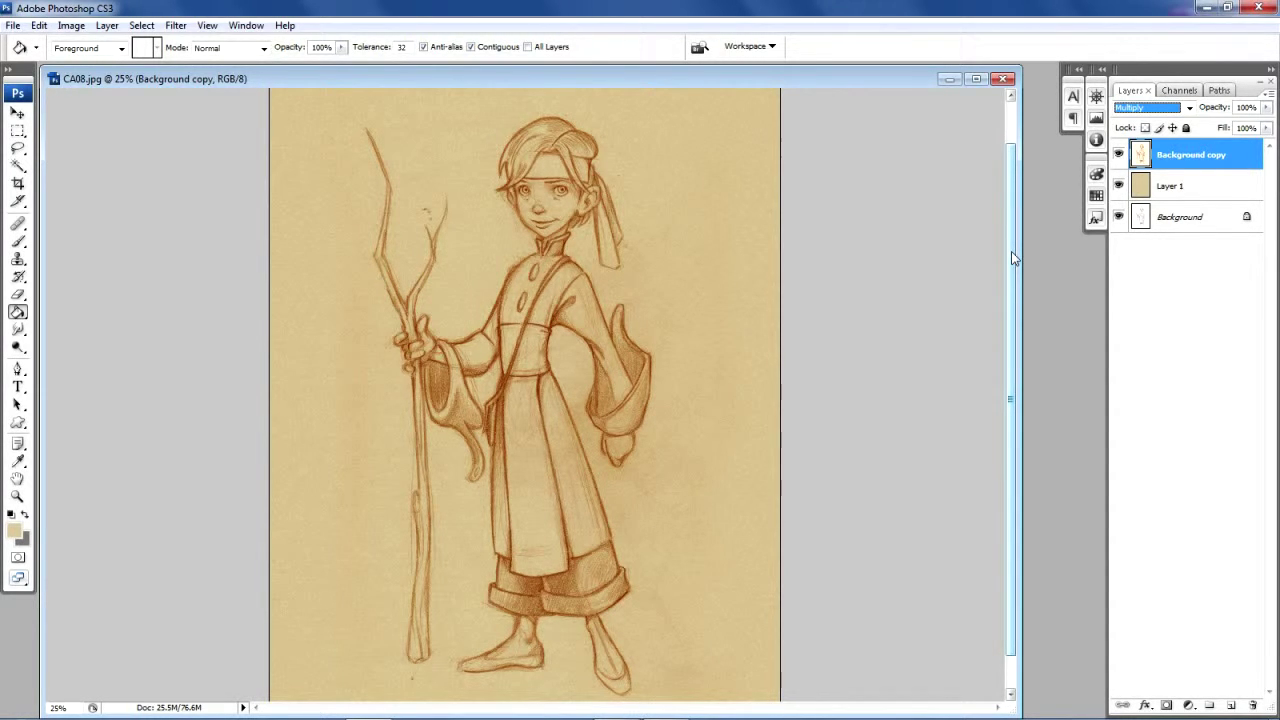
Step: Set the foreground colour to pale cream #f9edd4
left_click(13, 535)
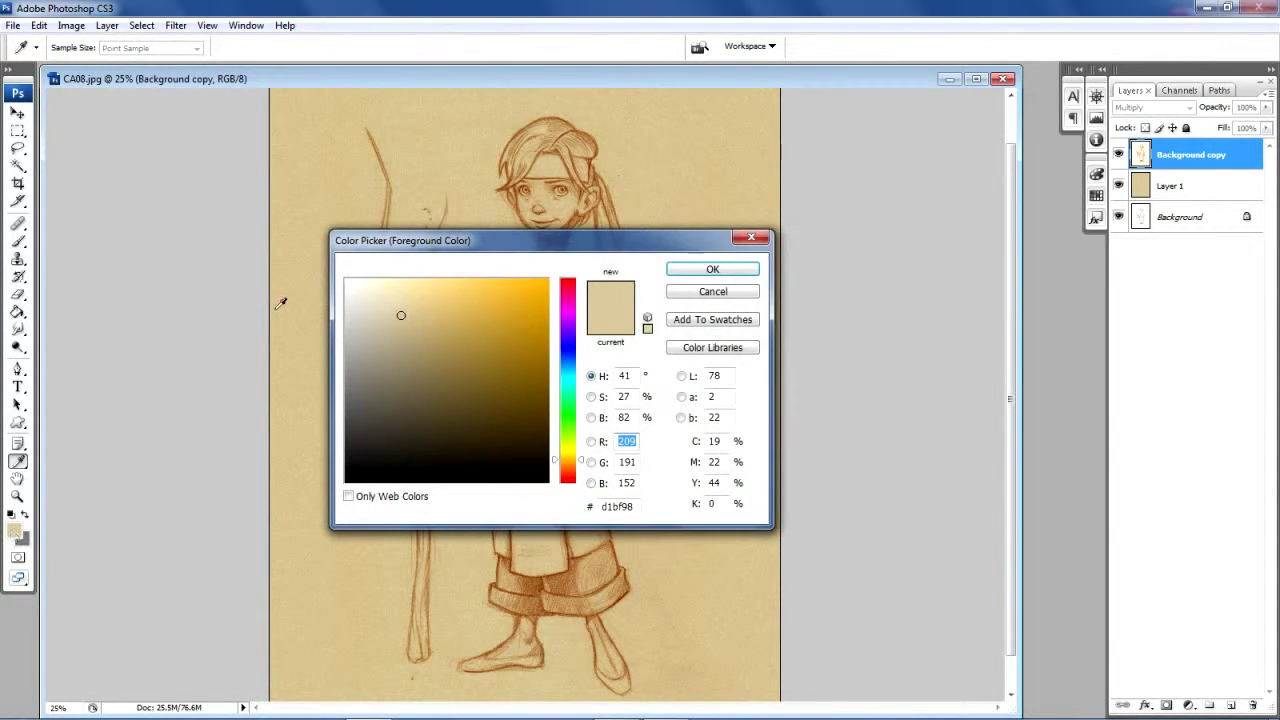
left_click(380, 287)
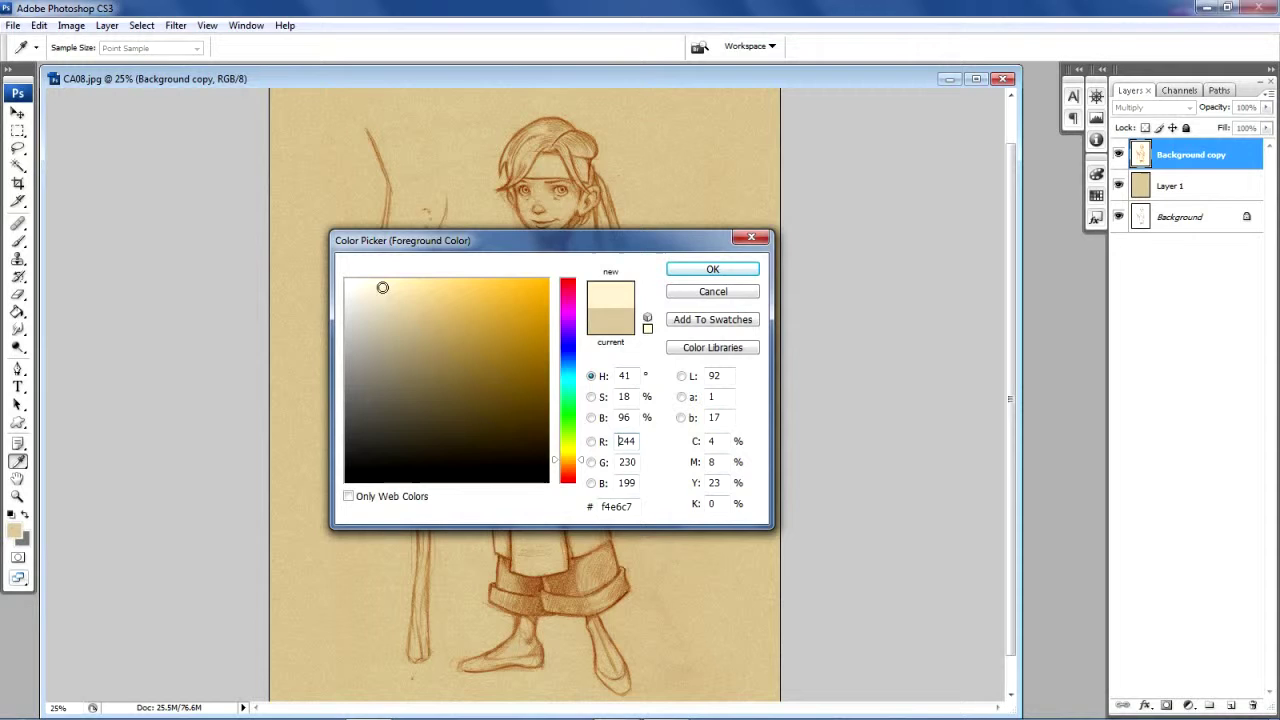
left_click(377, 285)
left_click(375, 283)
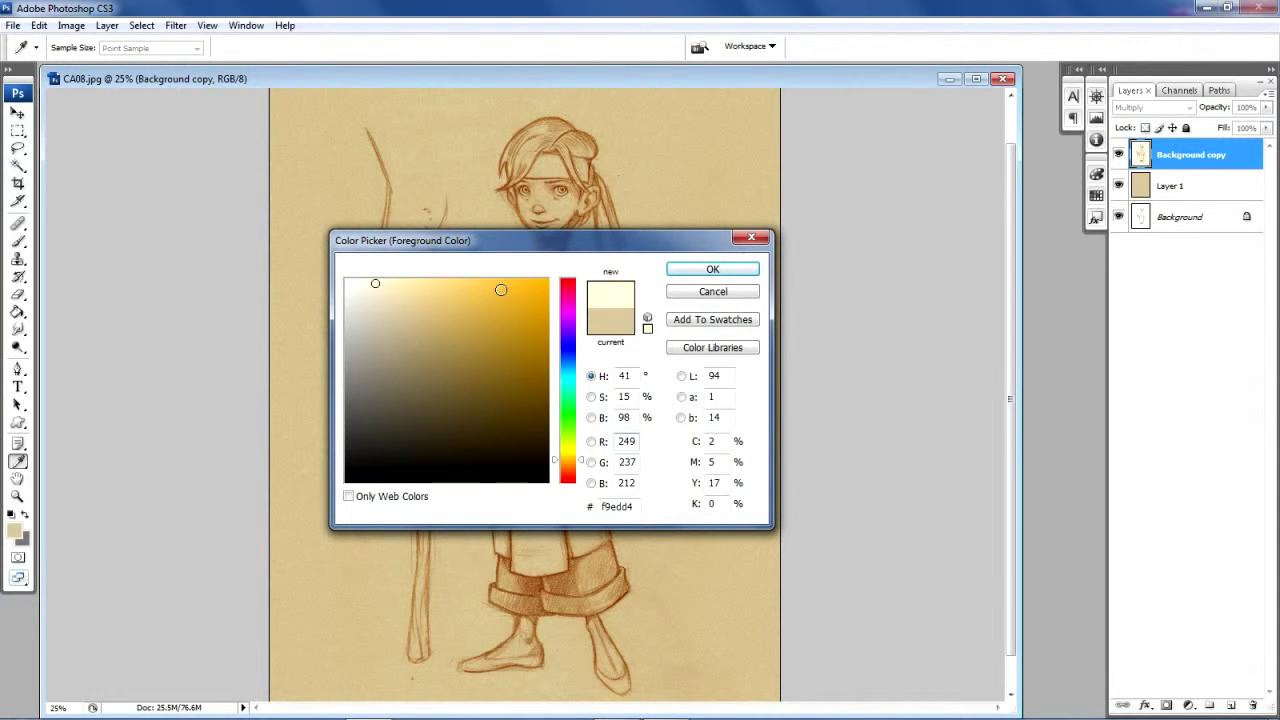
left_click(675, 272)
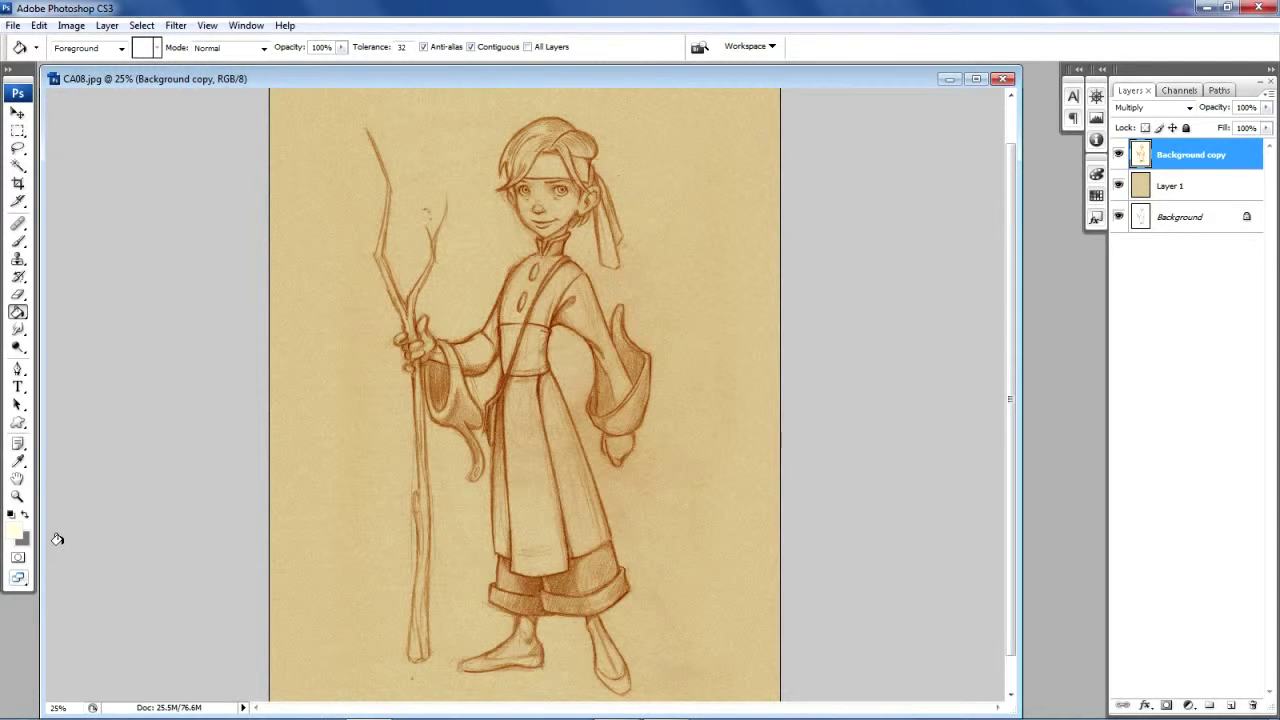
Step: Choose the Brush tool with a rough textured 36 px tip and set its master diameter to 76 px
left_click(19, 243)
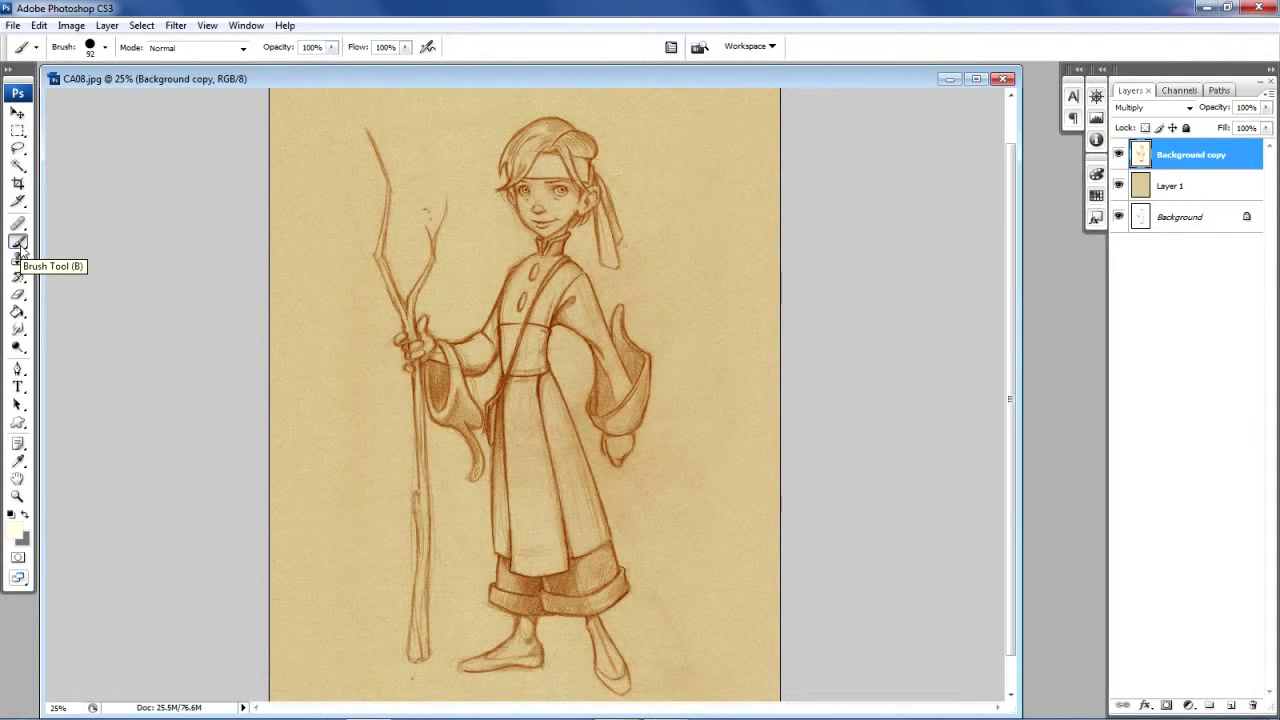
left_click(105, 48)
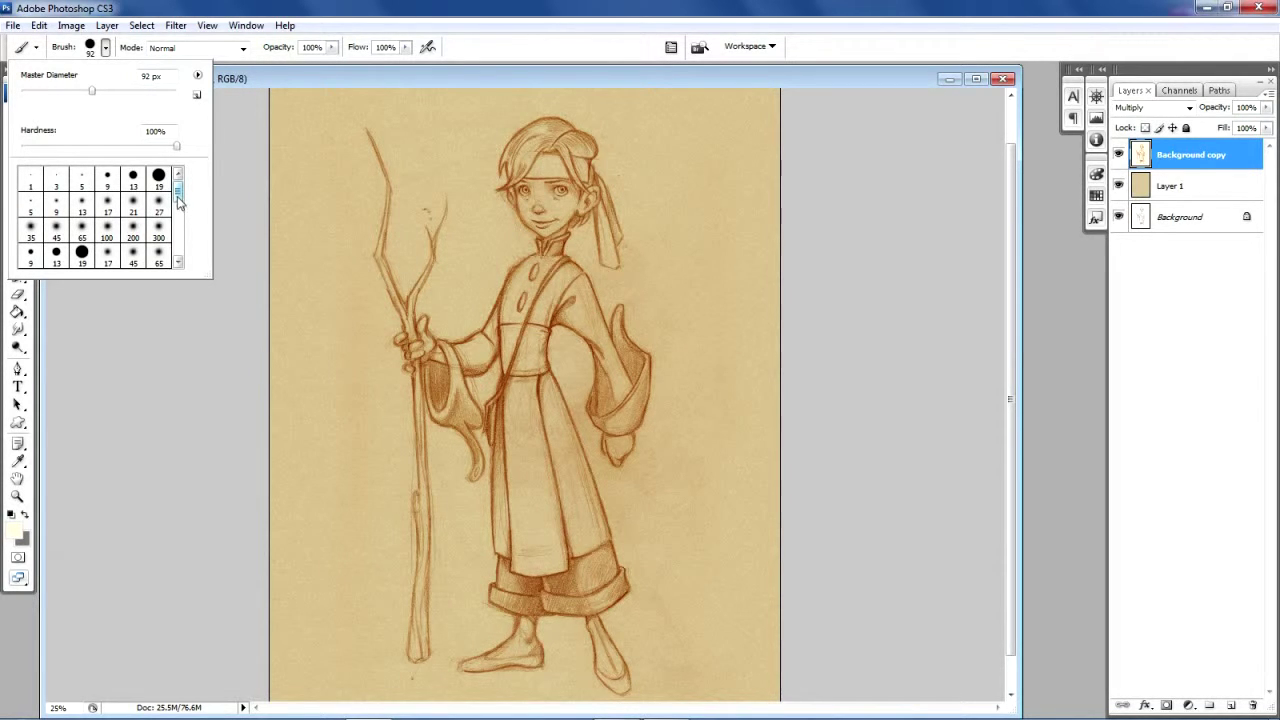
left_click_drag(178, 201, 181, 237)
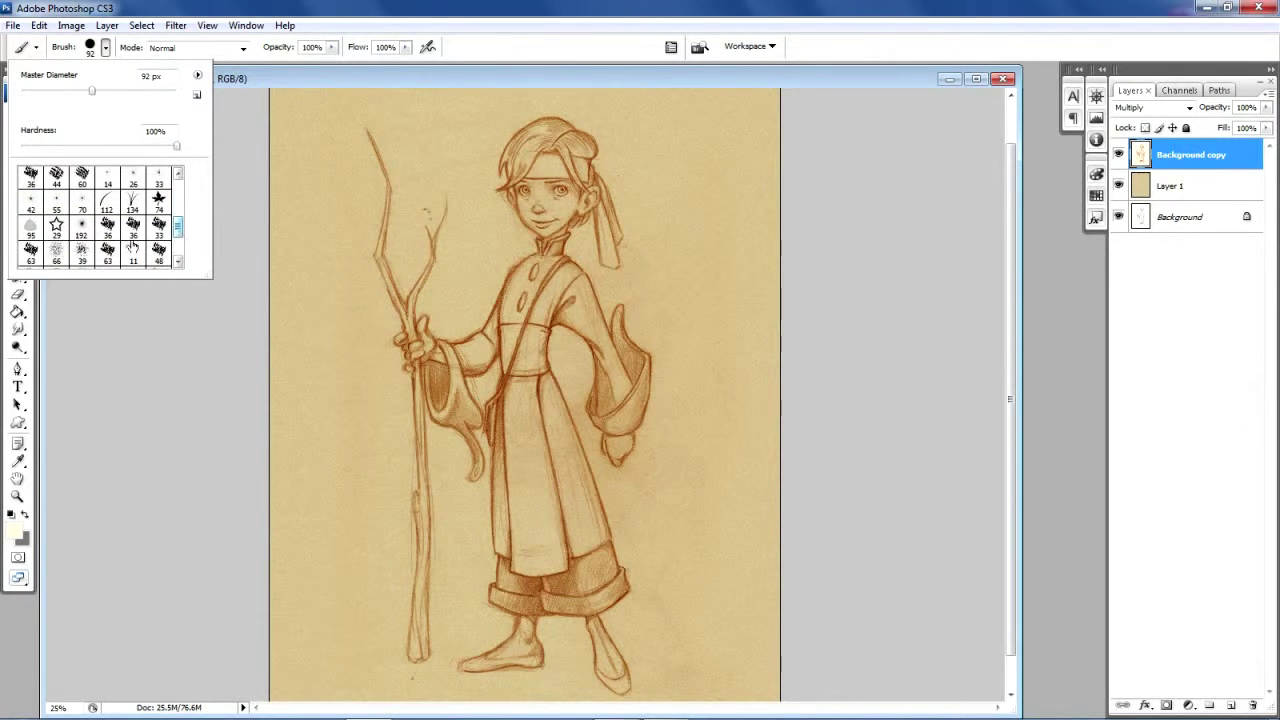
left_click(109, 236)
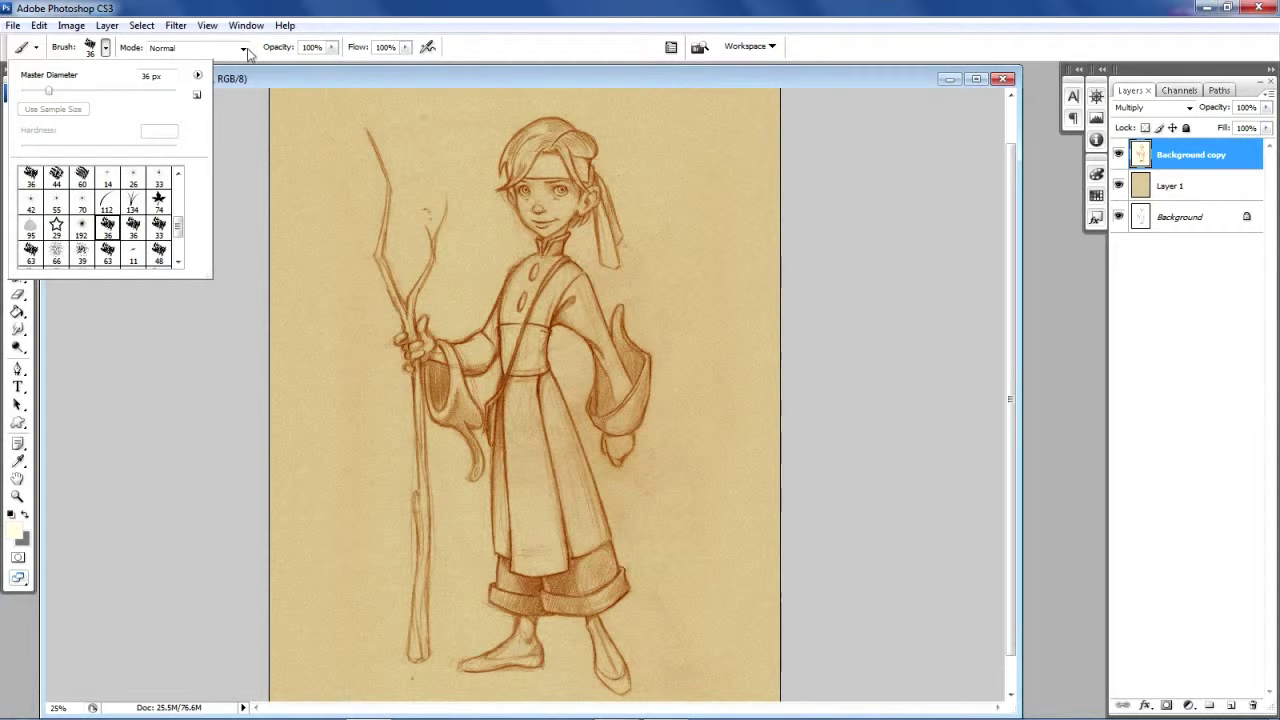
left_click(105, 91)
left_click_drag(104, 91, 87, 91)
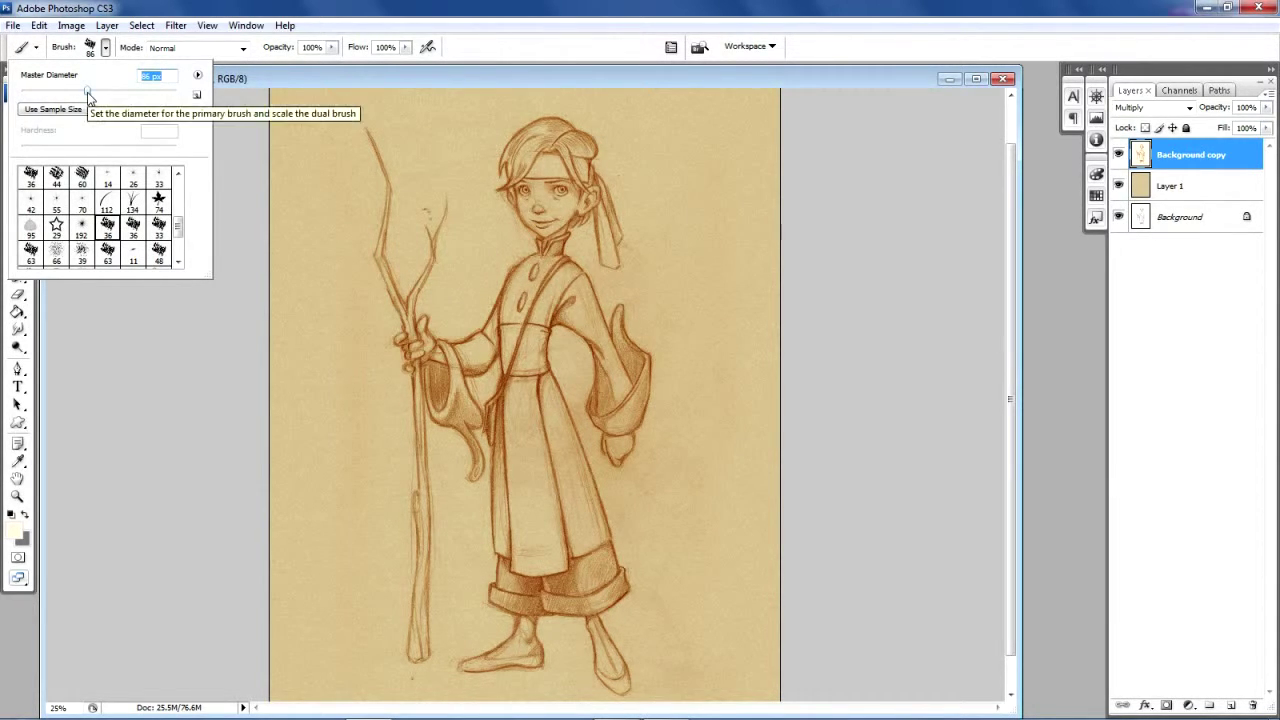
left_click_drag(88, 97, 80, 91)
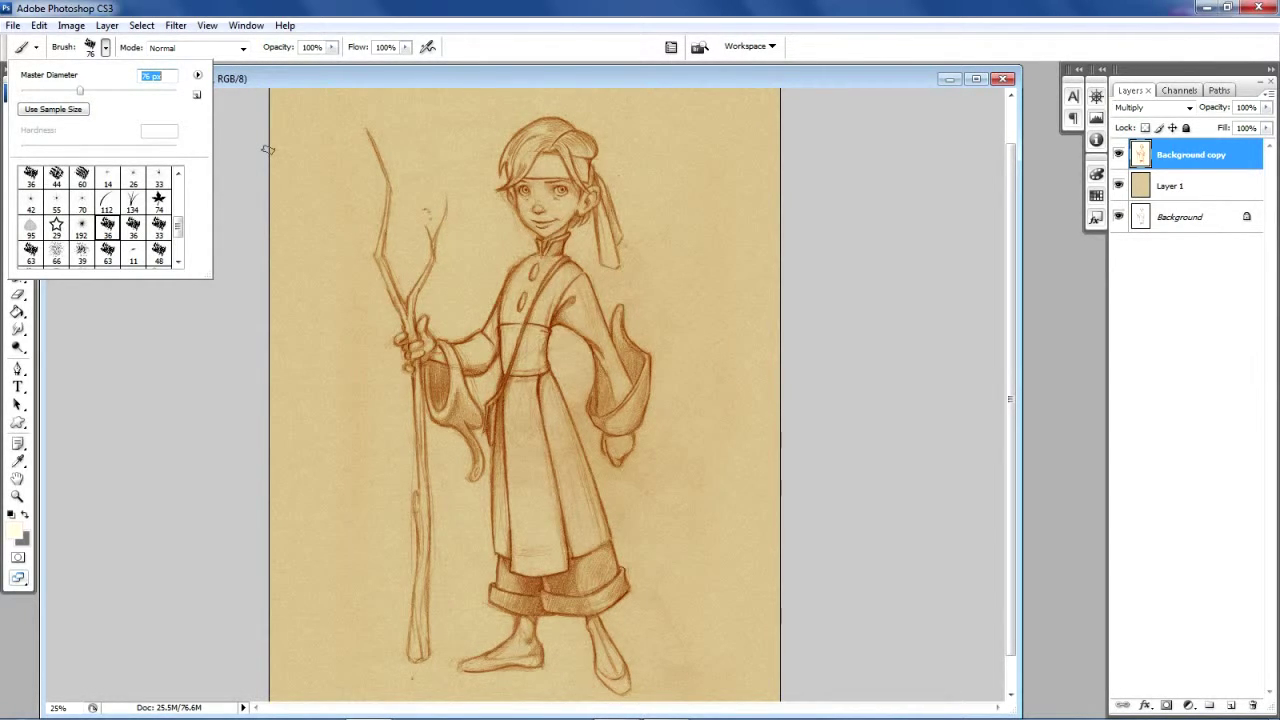
left_click(226, 160)
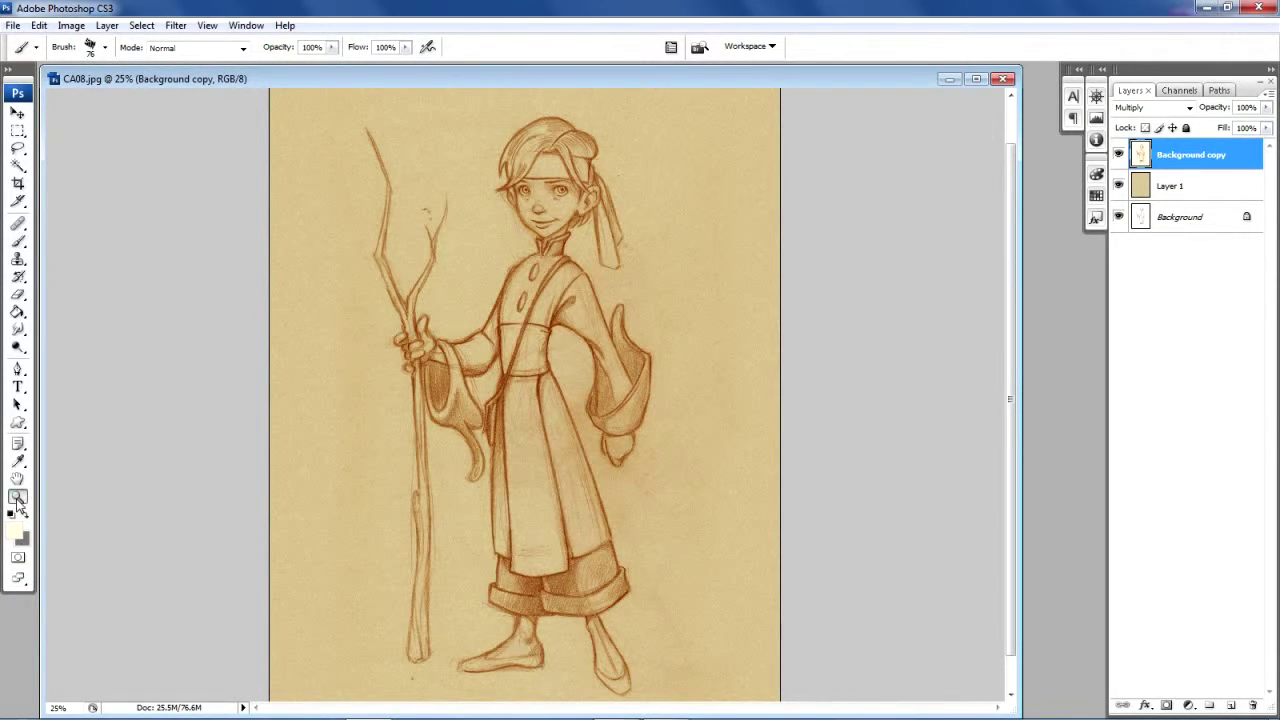
Step: Set the Brush tool's opacity to 30% for working on the character's head
left_click(17, 496)
left_click(526, 255)
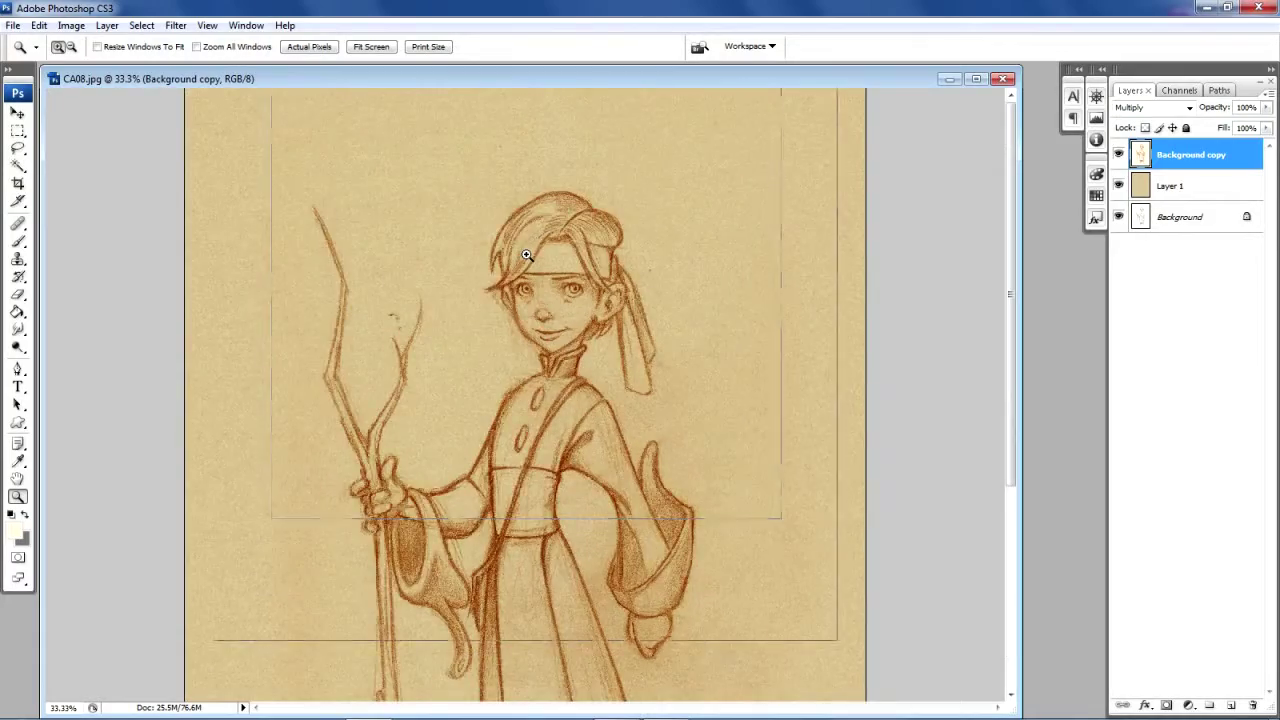
left_click(576, 498)
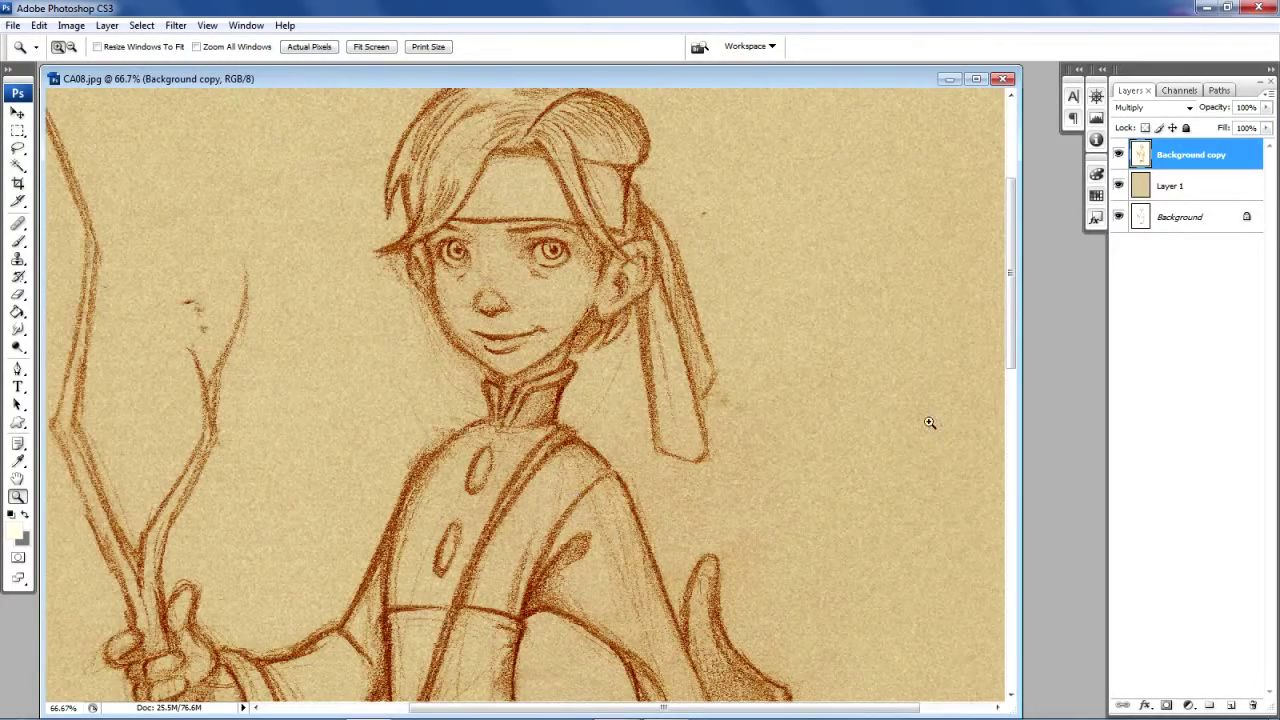
left_click_drag(1017, 426, 1045, 426)
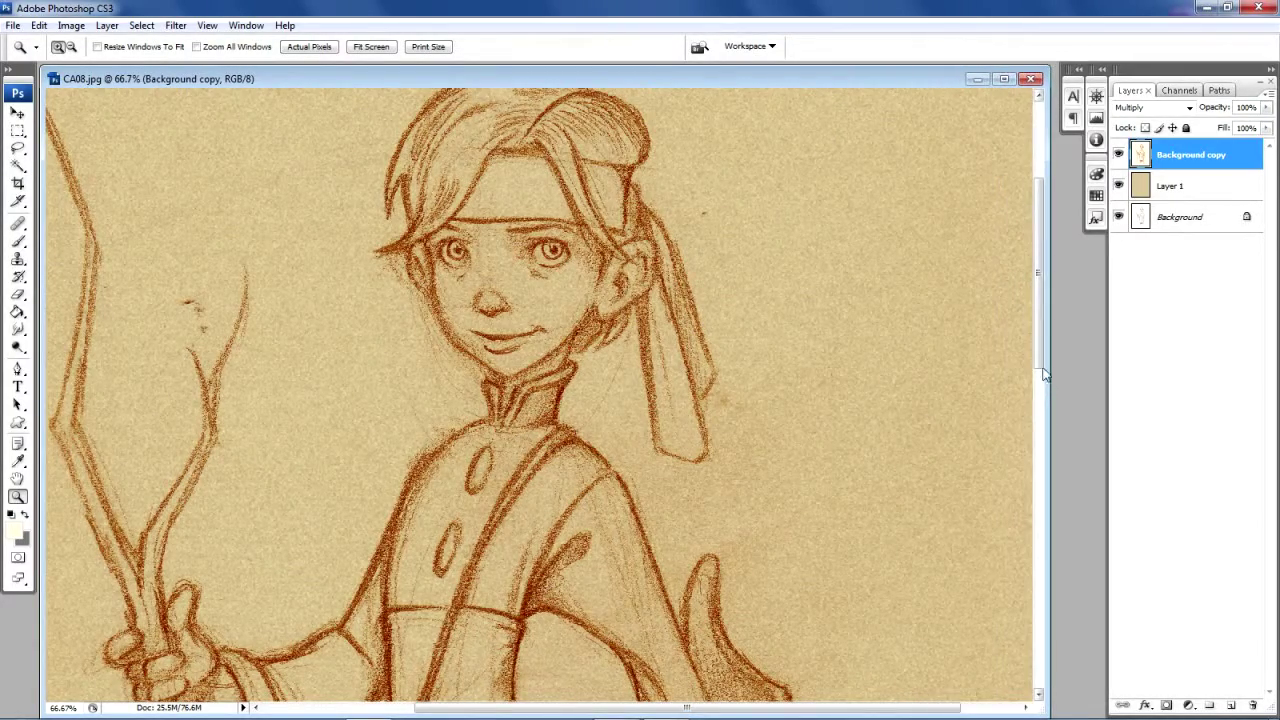
left_click_drag(1038, 365, 1036, 345)
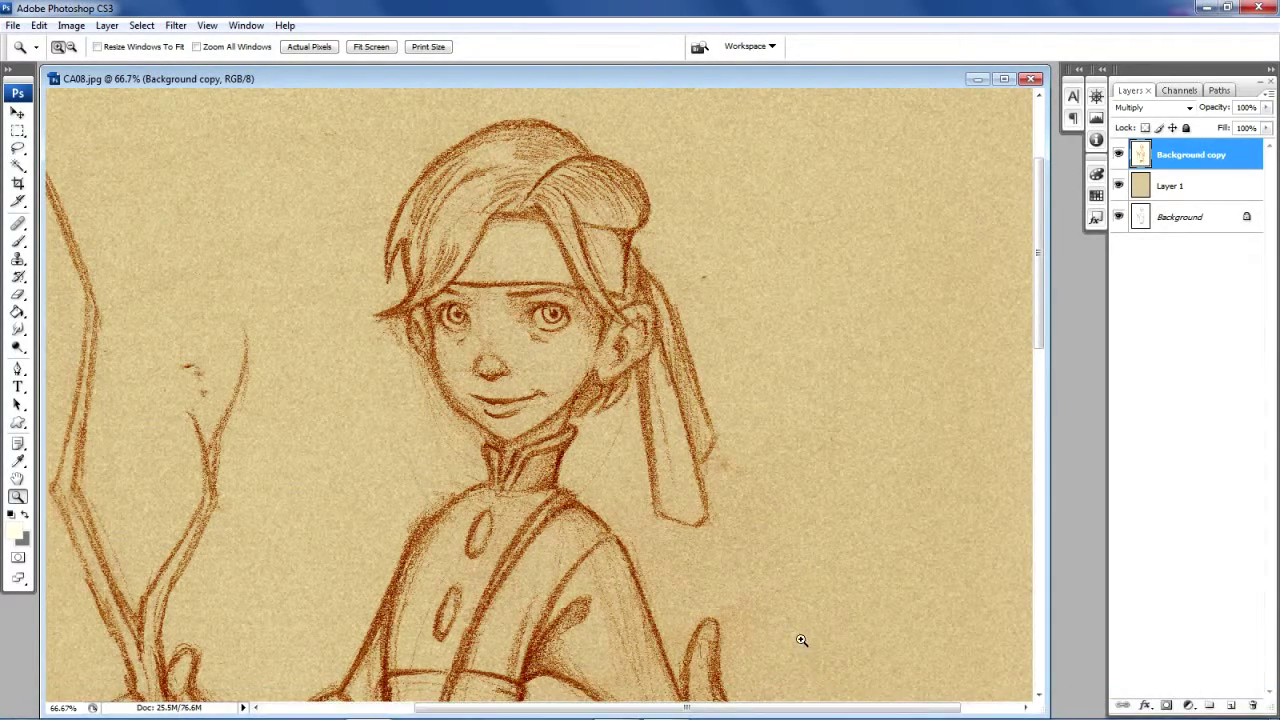
left_click(19, 242)
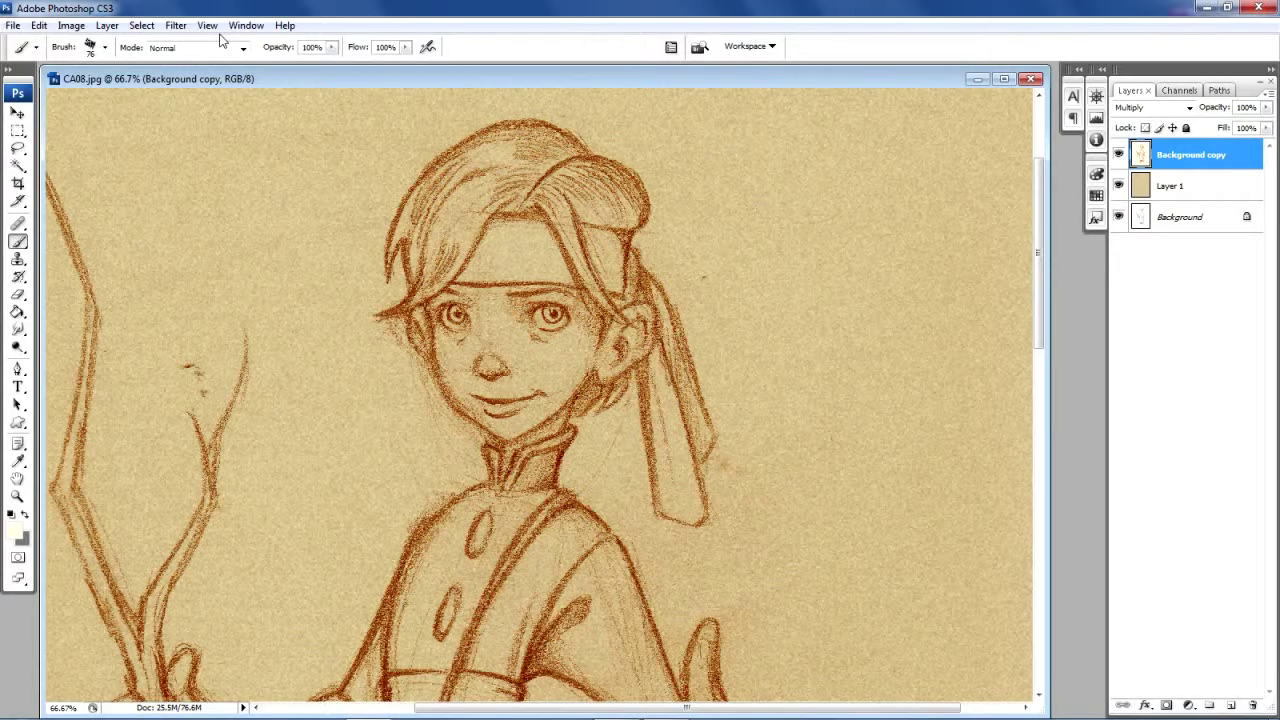
left_click(333, 48)
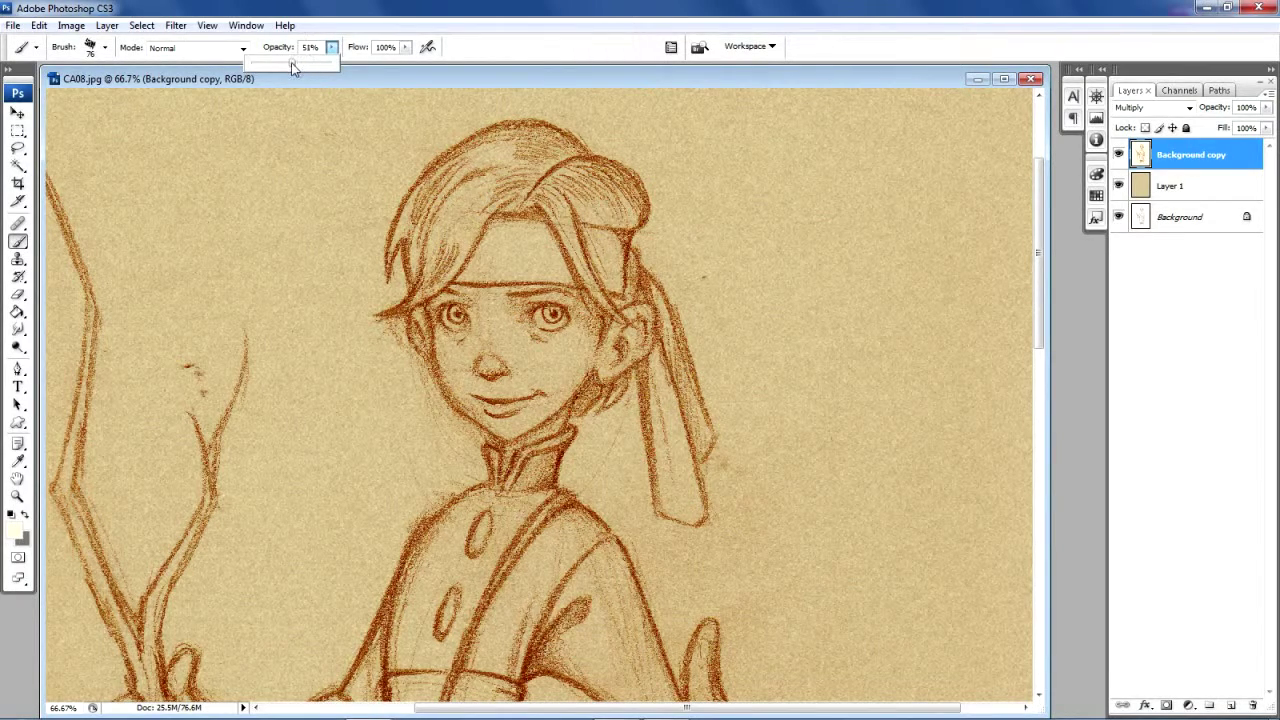
left_click_drag(289, 63, 283, 67)
left_click_drag(278, 65, 277, 63)
Step: Add a new empty layer above the Background copy layer and set its blending mode to Overlay
left_click(1231, 706)
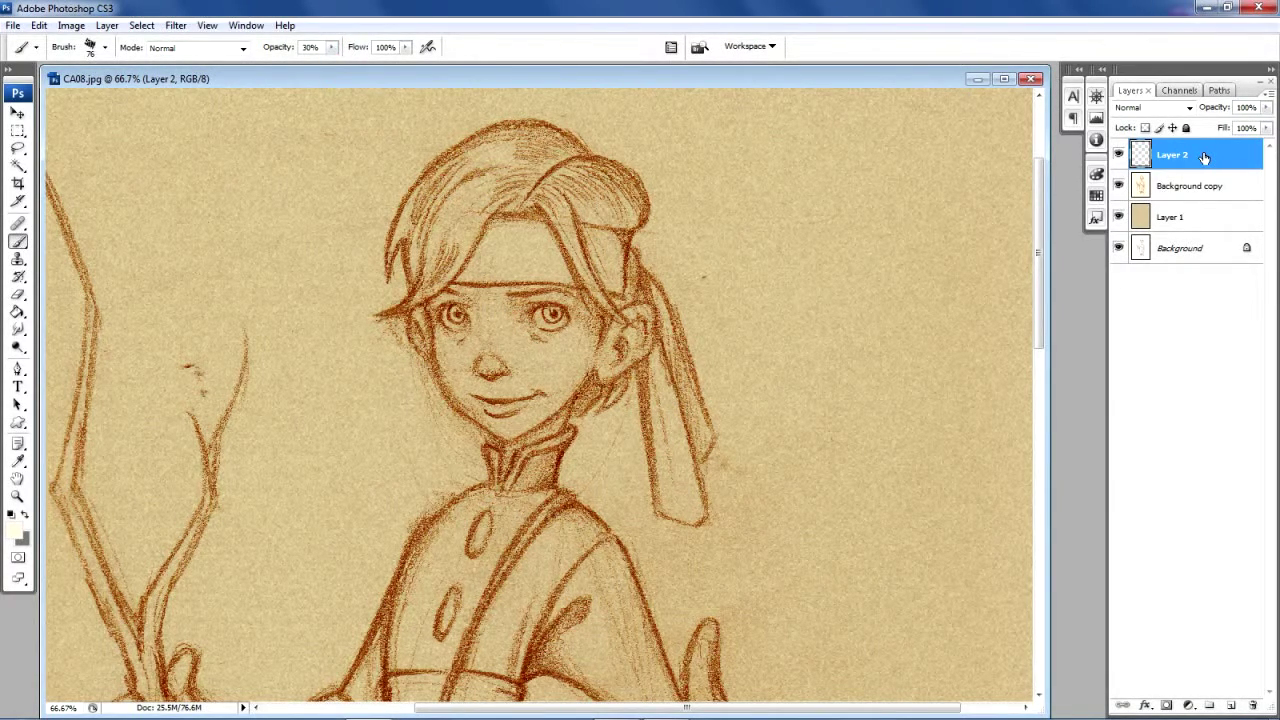
left_click(1190, 108)
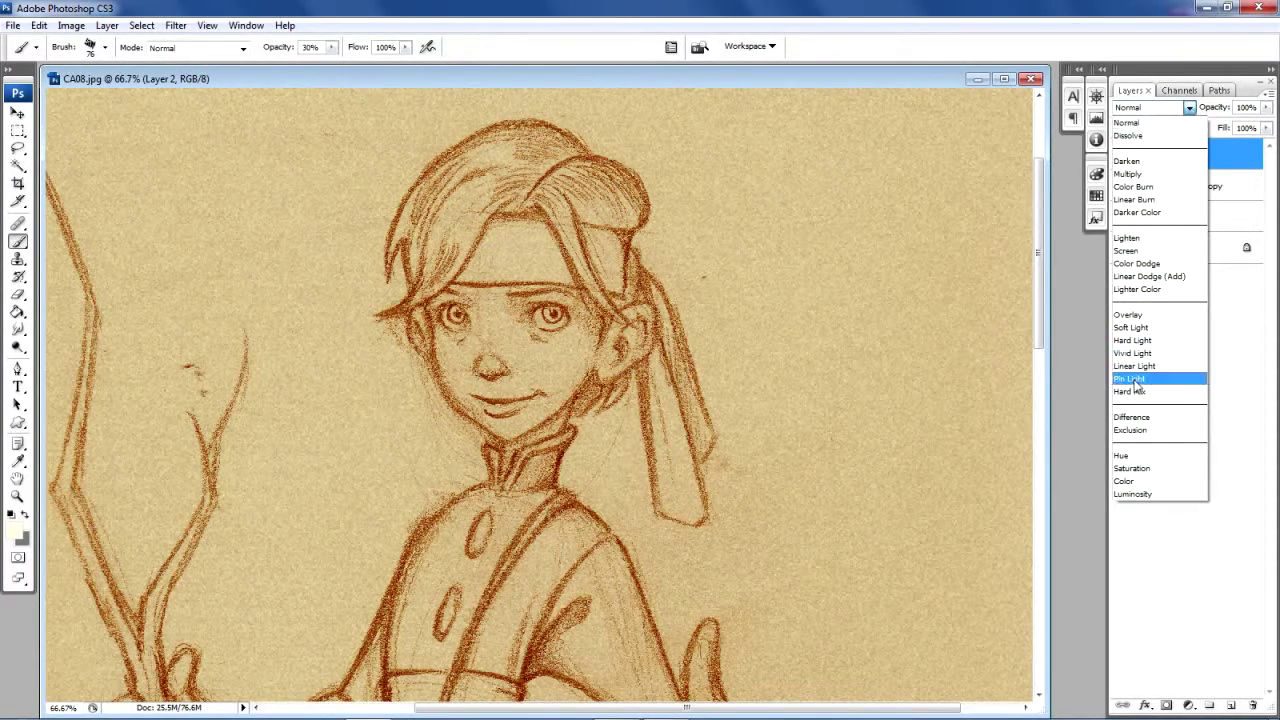
left_click(1155, 316)
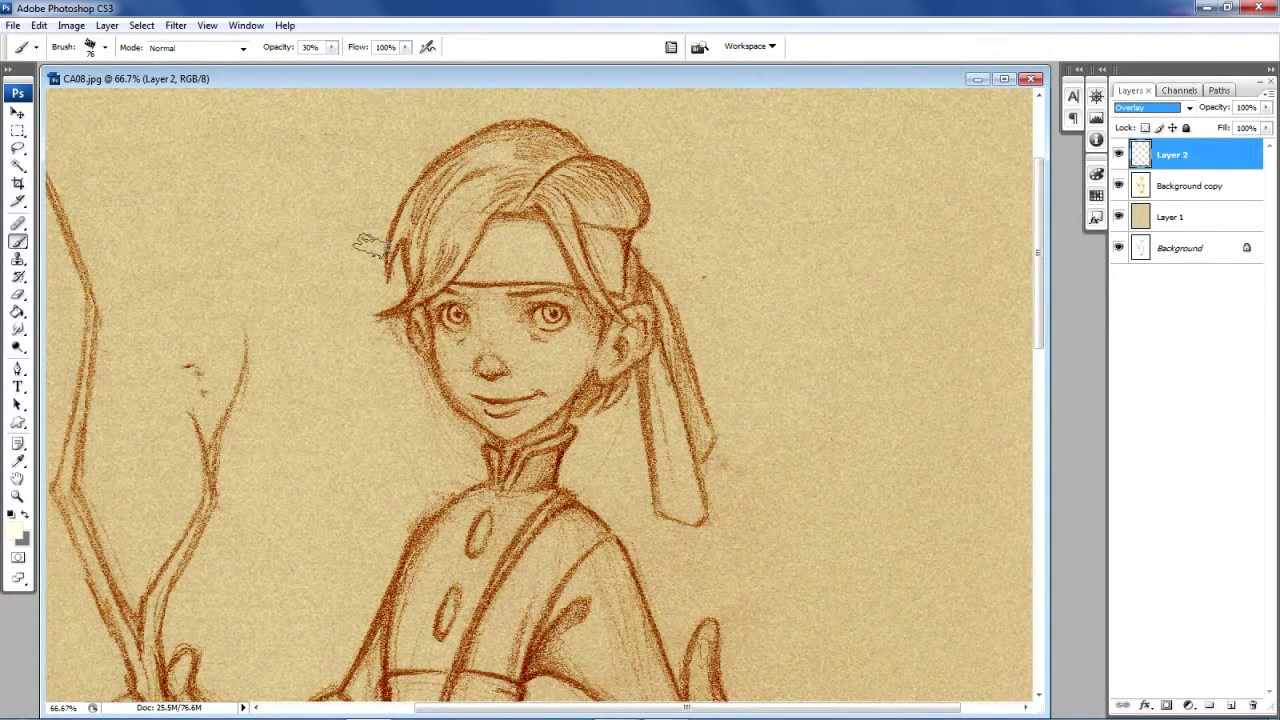
Step: Brush soft cream highlights onto the character's hair and the headband across the forehead on the Overlay layer
left_click(500, 165)
left_click_drag(454, 257, 500, 187)
mouse_move(437, 212)
left_mouse_down()
mouse_move(539, 203)
mouse_move(532, 245)
mouse_move(562, 203)
mouse_move(607, 207)
mouse_move(625, 218)
mouse_move(590, 255)
mouse_move(577, 240)
mouse_move(595, 240)
mouse_move(612, 295)
mouse_move(537, 270)
mouse_move(515, 232)
mouse_move(522, 243)
mouse_move(494, 265)
mouse_move(530, 236)
mouse_move(551, 266)
mouse_move(525, 241)
mouse_move(515, 268)
mouse_move(539, 262)
mouse_move(530, 233)
mouse_move(548, 262)
left_mouse_up()
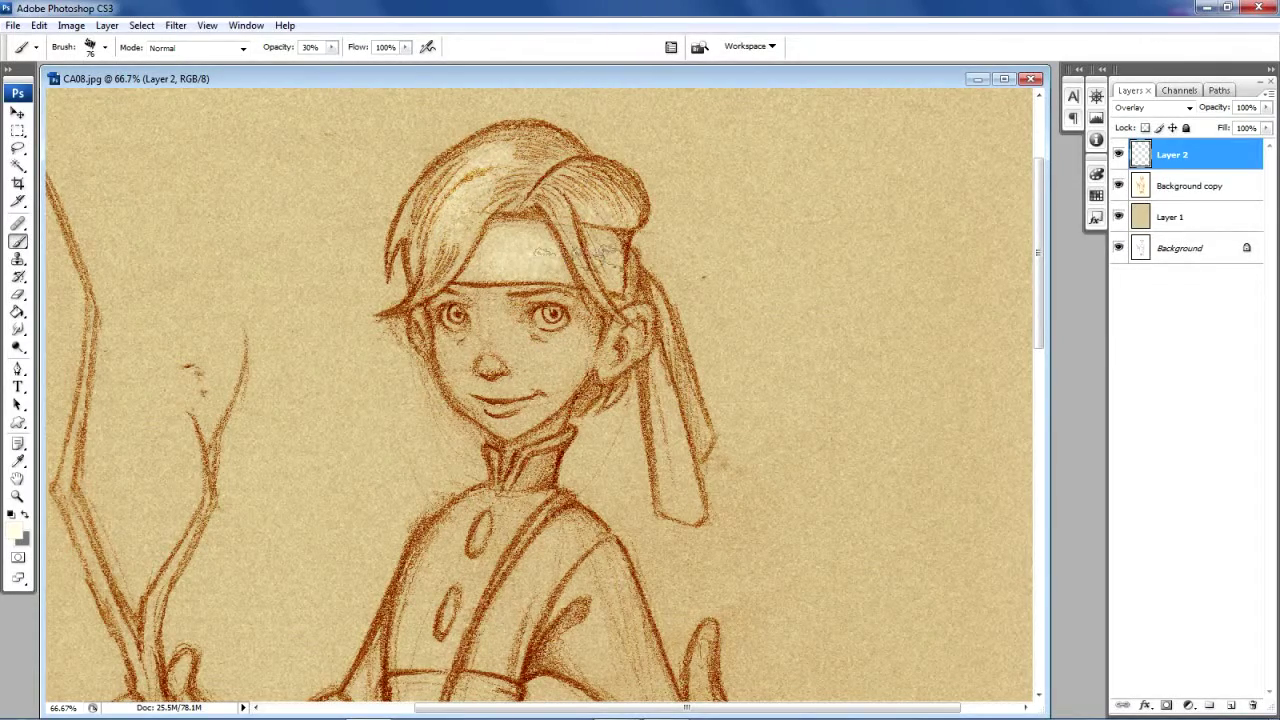
Step: Brush cream highlights onto the hanging headband tail and the character's nose and cheeks
left_click_drag(1039, 271, 1041, 295)
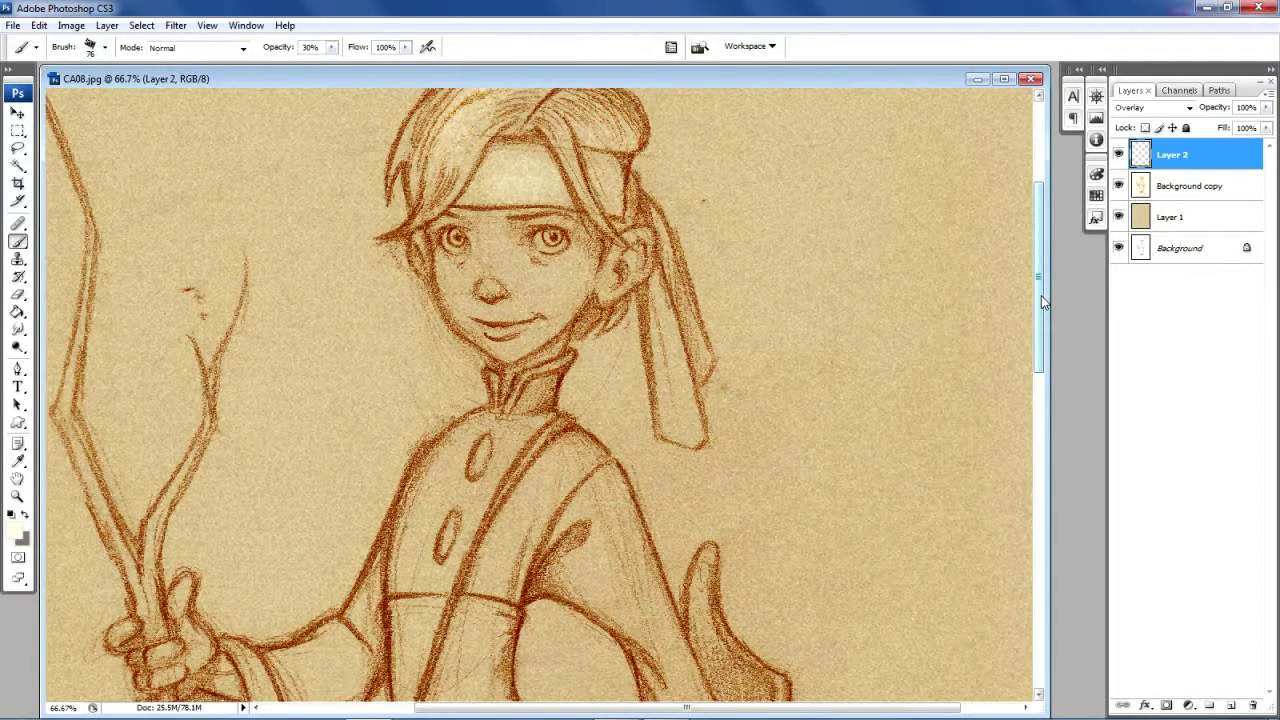
mouse_move(660, 298)
left_mouse_down()
mouse_move(652, 413)
mouse_move(654, 304)
mouse_move(685, 418)
left_mouse_up()
mouse_move(493, 265)
left_mouse_down()
mouse_move(519, 245)
mouse_move(543, 270)
mouse_move(550, 300)
left_mouse_up()
mouse_move(455, 283)
left_mouse_down()
mouse_move(462, 330)
mouse_move(520, 350)
mouse_move(540, 325)
mouse_move(524, 255)
left_mouse_up()
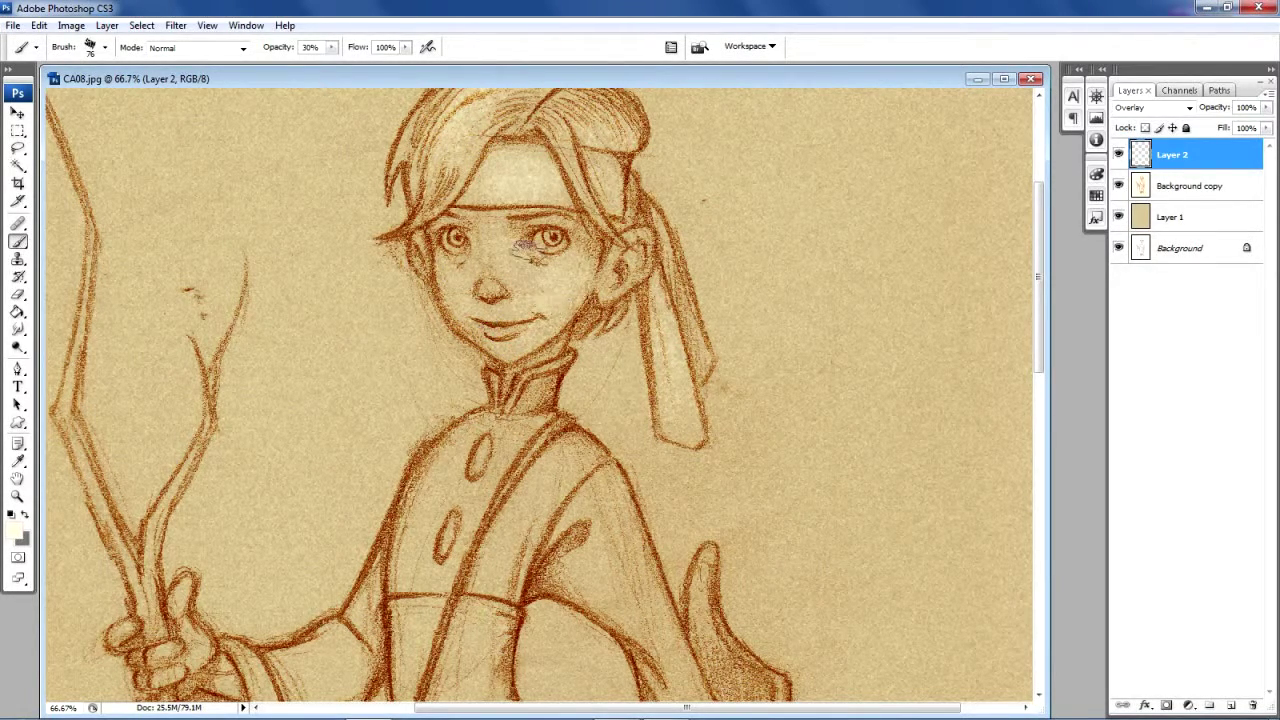
left_click_drag(440, 275, 460, 330)
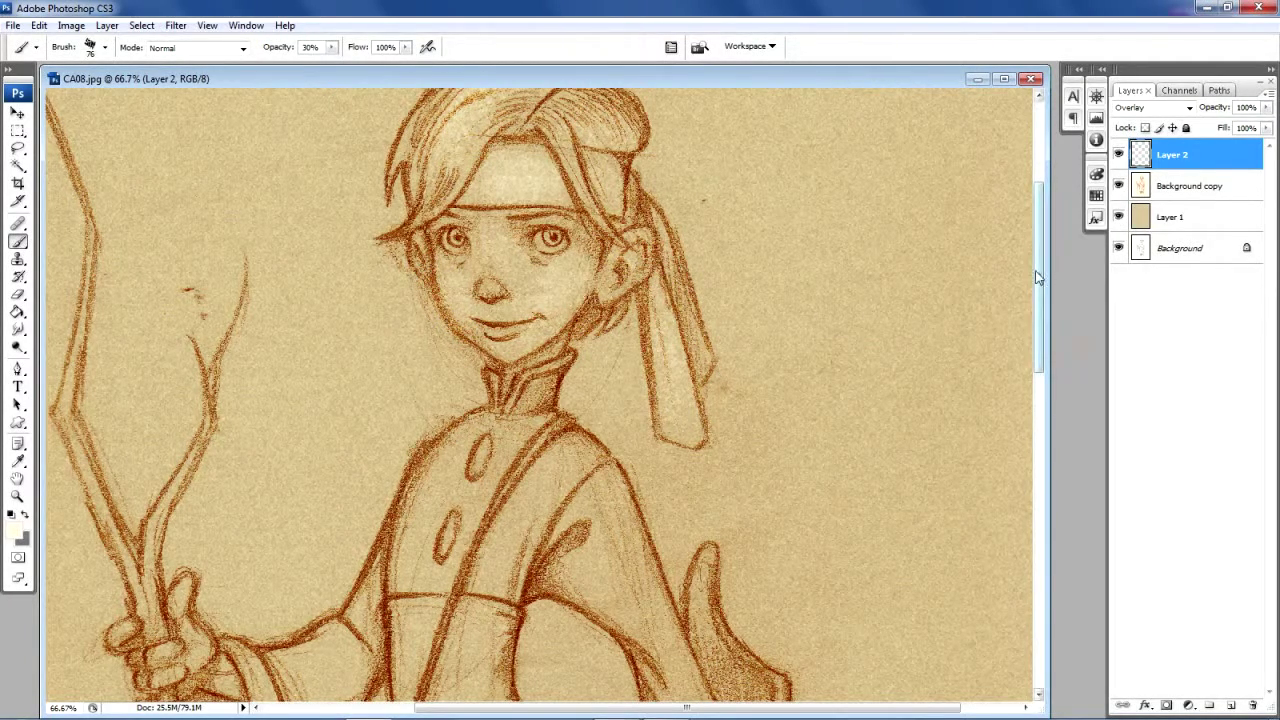
Step: Brush cream highlights onto the headband, the tunic's chest and waist, and both sleeves on the Overlay layer
mouse_move(515, 168)
left_mouse_down()
mouse_move(553, 180)
mouse_move(612, 195)
left_mouse_up()
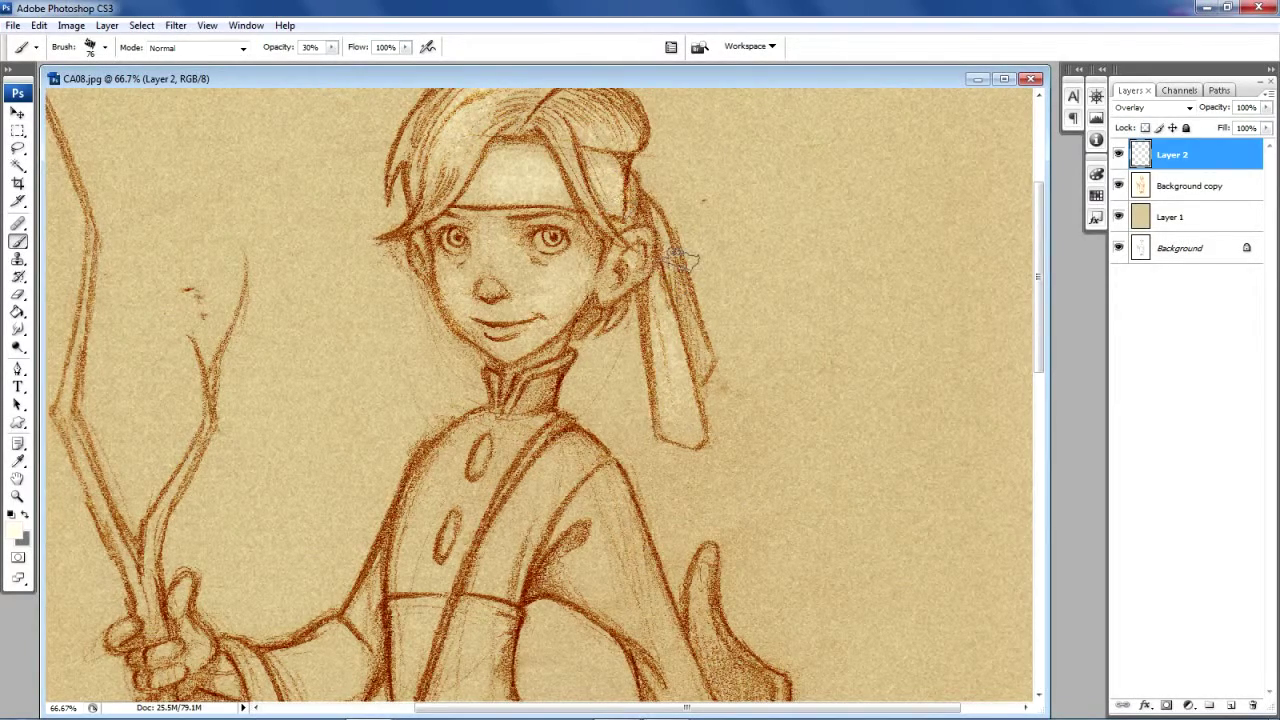
mouse_move(1040, 287)
left_mouse_down()
mouse_move(1037, 256)
mouse_move(1041, 352)
left_mouse_up()
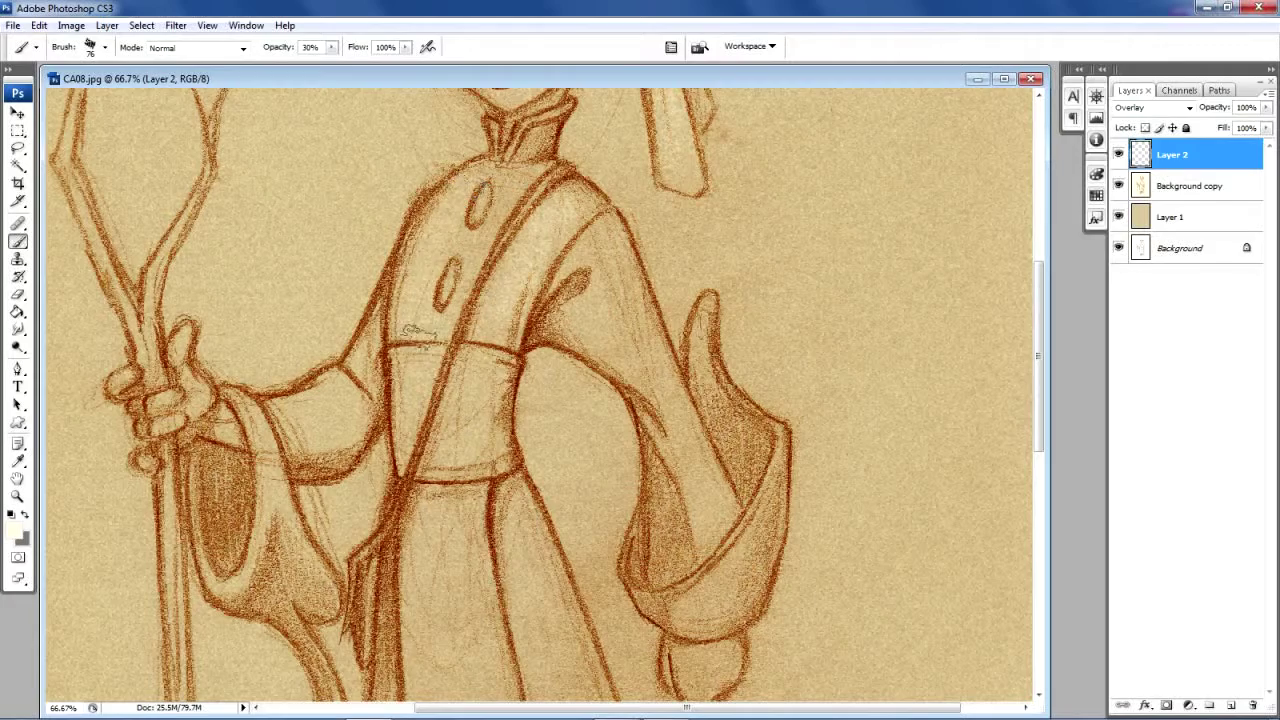
mouse_move(360, 405)
left_mouse_down()
mouse_move(305, 419)
mouse_move(343, 378)
mouse_move(292, 422)
mouse_move(320, 408)
mouse_move(322, 424)
mouse_move(228, 434)
mouse_move(245, 411)
mouse_move(260, 546)
mouse_move(262, 441)
mouse_move(258, 568)
mouse_move(255, 421)
mouse_move(310, 621)
mouse_move(240, 491)
mouse_move(180, 351)
mouse_move(183, 326)
mouse_move(190, 378)
mouse_move(168, 426)
left_mouse_up()
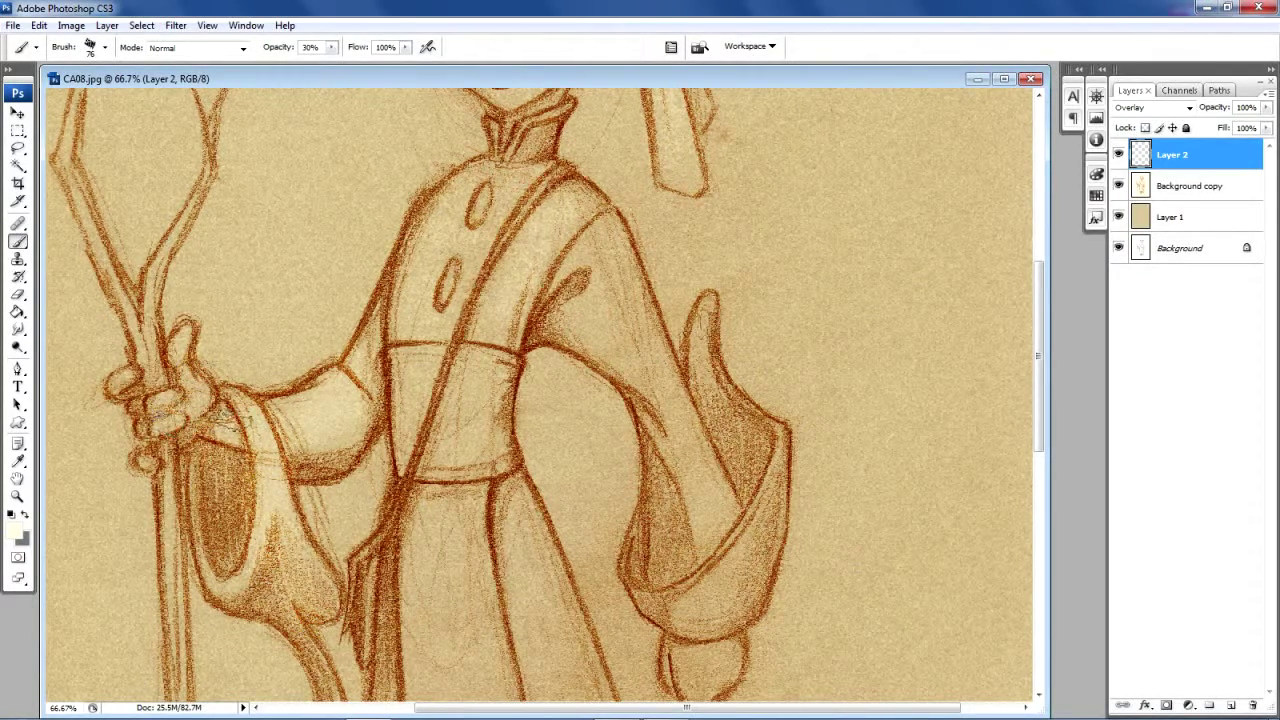
mouse_move(480, 375)
left_mouse_down()
mouse_move(450, 470)
mouse_move(475, 464)
mouse_move(418, 362)
mouse_move(407, 425)
mouse_move(533, 405)
mouse_move(575, 312)
mouse_move(577, 329)
mouse_move(617, 290)
mouse_move(593, 245)
mouse_move(637, 341)
mouse_move(587, 310)
mouse_move(635, 347)
mouse_move(610, 257)
mouse_move(718, 522)
mouse_move(783, 525)
mouse_move(692, 599)
mouse_move(730, 587)
mouse_move(688, 610)
left_mouse_up()
Step: Brush cream highlights onto the lowered hand, the long robe panels and the hanging sleeve beside the staff
left_click_drag(1040, 322, 1040, 440)
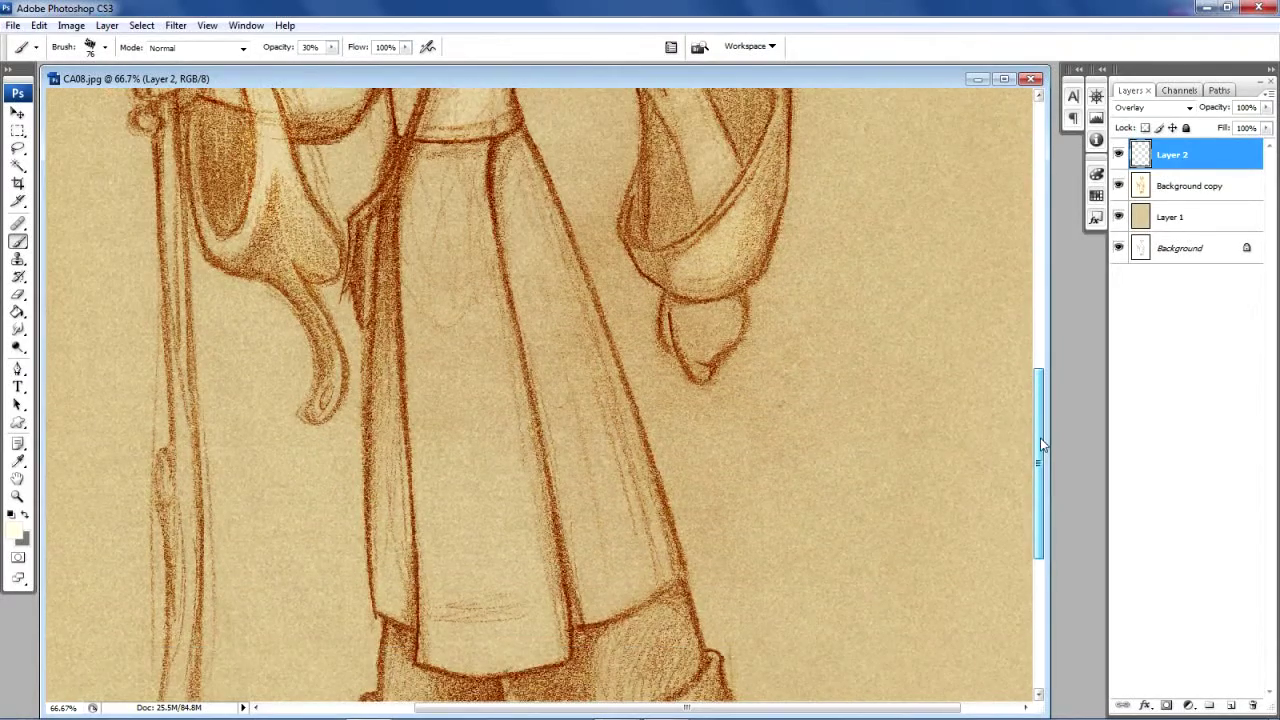
mouse_move(697, 328)
left_mouse_down()
mouse_move(692, 345)
mouse_move(705, 315)
mouse_move(725, 315)
left_mouse_up()
mouse_move(481, 307)
left_mouse_down()
mouse_move(441, 190)
mouse_move(453, 516)
mouse_move(461, 527)
mouse_move(461, 203)
mouse_move(535, 632)
mouse_move(465, 170)
mouse_move(448, 188)
mouse_move(475, 602)
mouse_move(525, 358)
mouse_move(519, 196)
mouse_move(608, 505)
mouse_move(611, 575)
mouse_move(535, 212)
mouse_move(631, 552)
left_mouse_up()
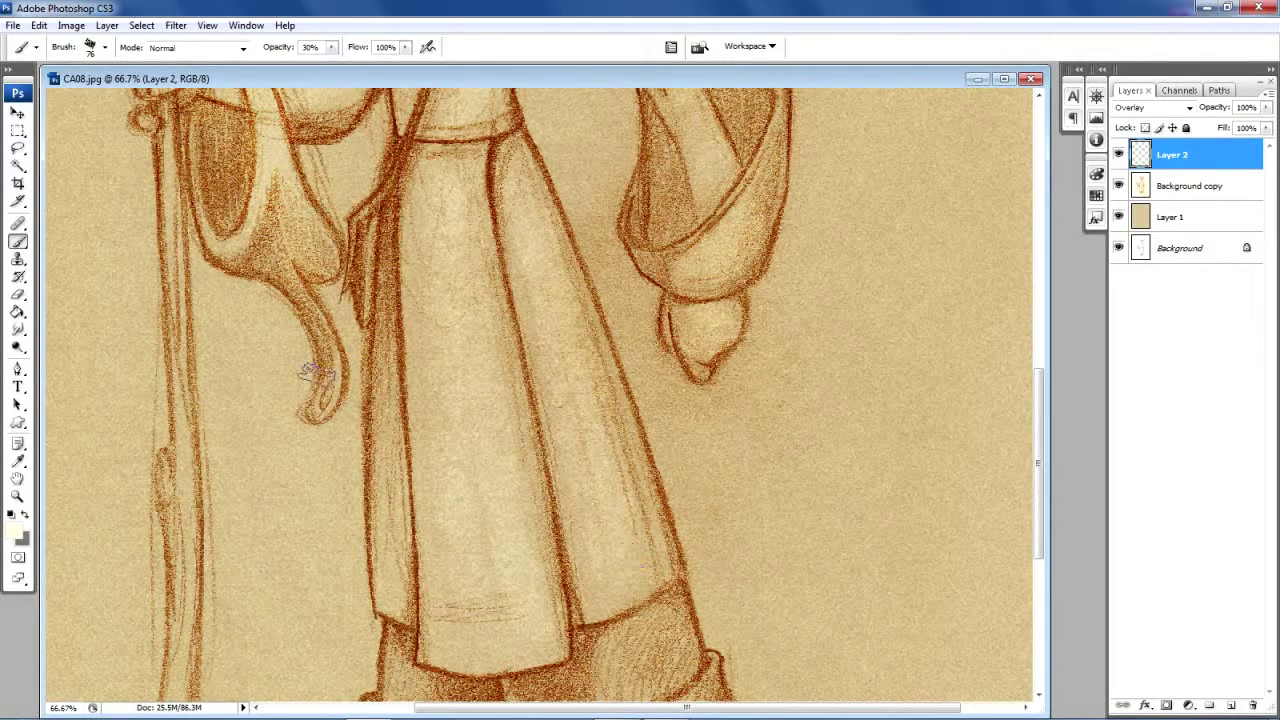
left_click_drag(275, 175, 228, 234)
mouse_move(385, 335)
left_mouse_down()
mouse_move(384, 612)
mouse_move(390, 203)
left_mouse_up()
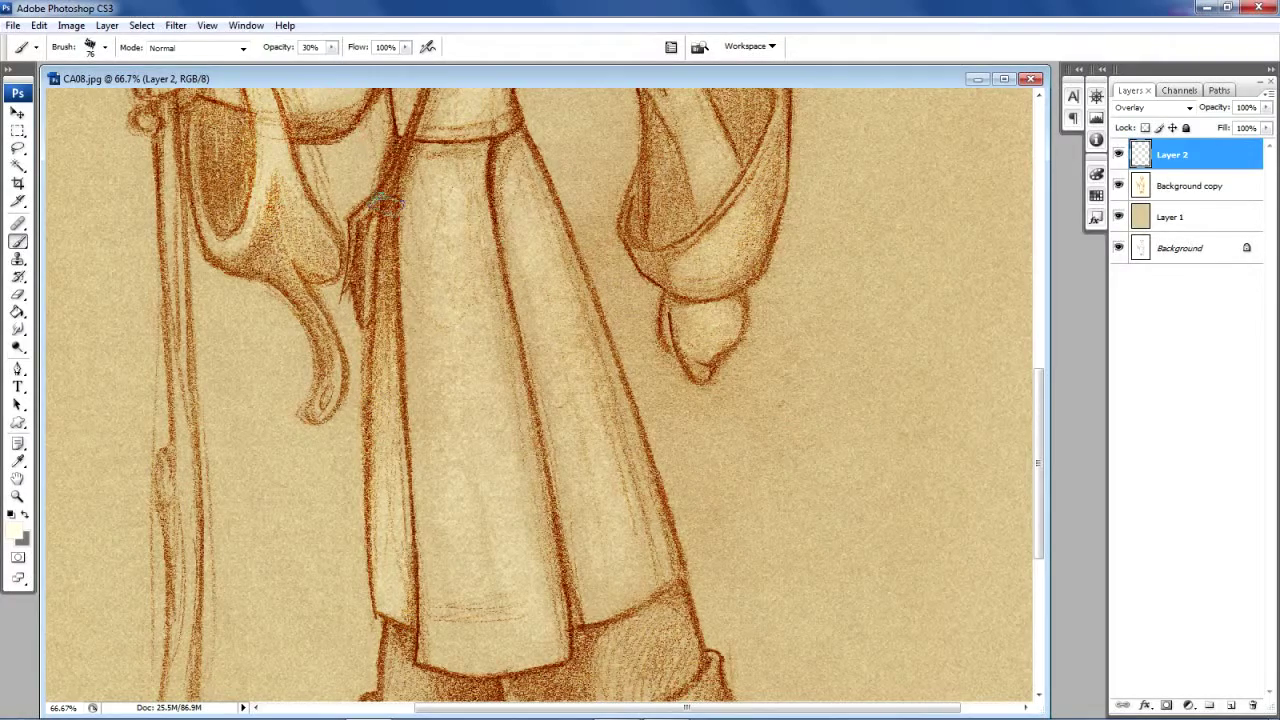
Step: Brush cream highlights onto the trouser legs and cuffs, the staff's lower end, and both ankles and shoes
left_click_drag(1040, 457, 1040, 568)
mouse_move(567, 335)
left_mouse_down()
mouse_move(658, 335)
mouse_move(603, 360)
mouse_move(628, 352)
mouse_move(588, 387)
mouse_move(668, 382)
mouse_move(588, 407)
mouse_move(683, 377)
mouse_move(598, 392)
mouse_move(701, 349)
mouse_move(578, 406)
left_mouse_up()
mouse_move(385, 318)
left_mouse_down()
mouse_move(398, 312)
mouse_move(436, 355)
left_mouse_up()
mouse_move(172, 512)
left_mouse_down()
mouse_move(162, 349)
mouse_move(180, 172)
mouse_move(172, 92)
left_mouse_up()
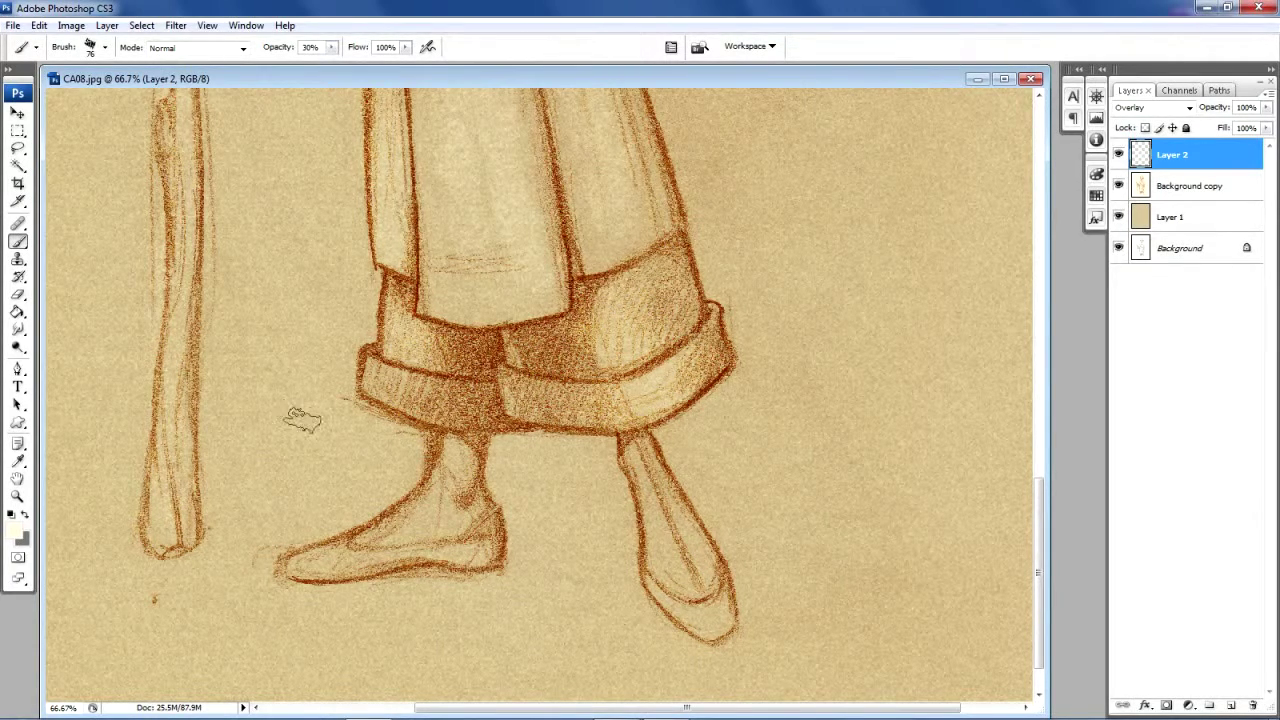
mouse_move(323, 551)
left_mouse_down()
mouse_move(415, 518)
mouse_move(452, 473)
mouse_move(408, 516)
mouse_move(478, 518)
left_mouse_up()
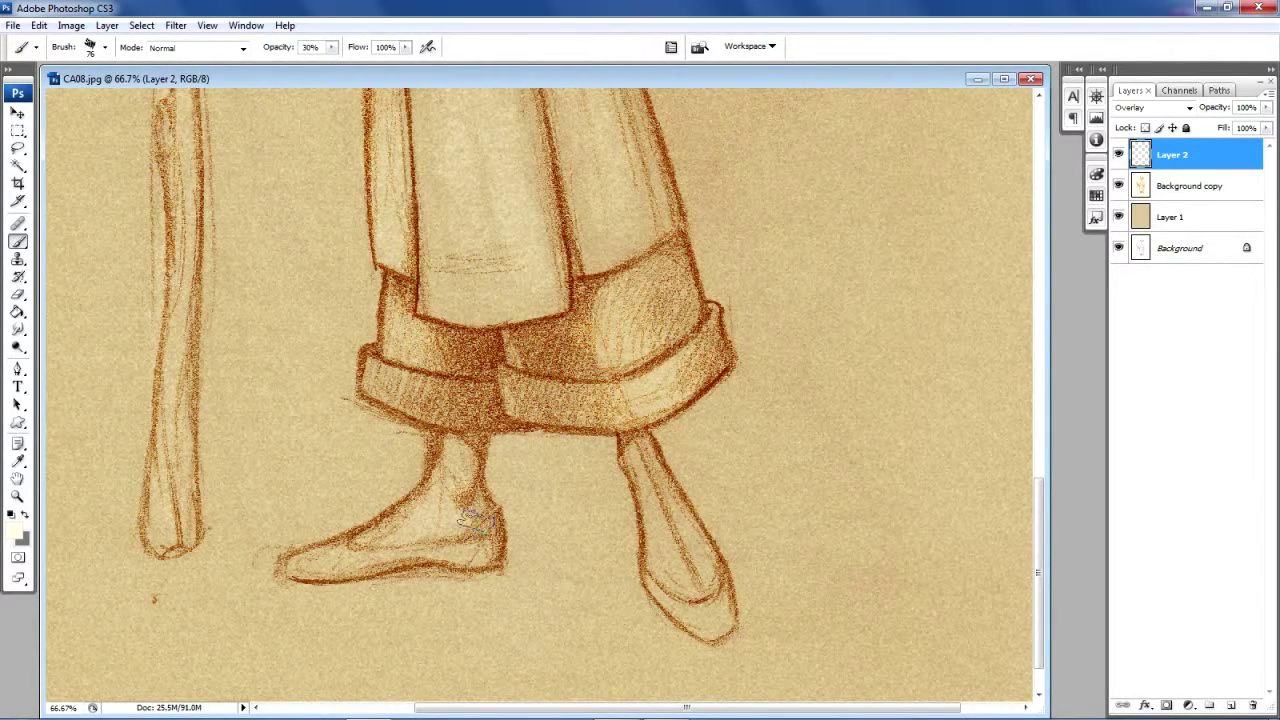
mouse_move(677, 482)
left_mouse_down()
mouse_move(677, 543)
mouse_move(697, 581)
mouse_move(655, 486)
mouse_move(701, 561)
mouse_move(673, 531)
mouse_move(690, 570)
left_mouse_up()
mouse_move(396, 503)
left_mouse_down()
mouse_move(454, 445)
mouse_move(444, 498)
mouse_move(517, 551)
left_mouse_up()
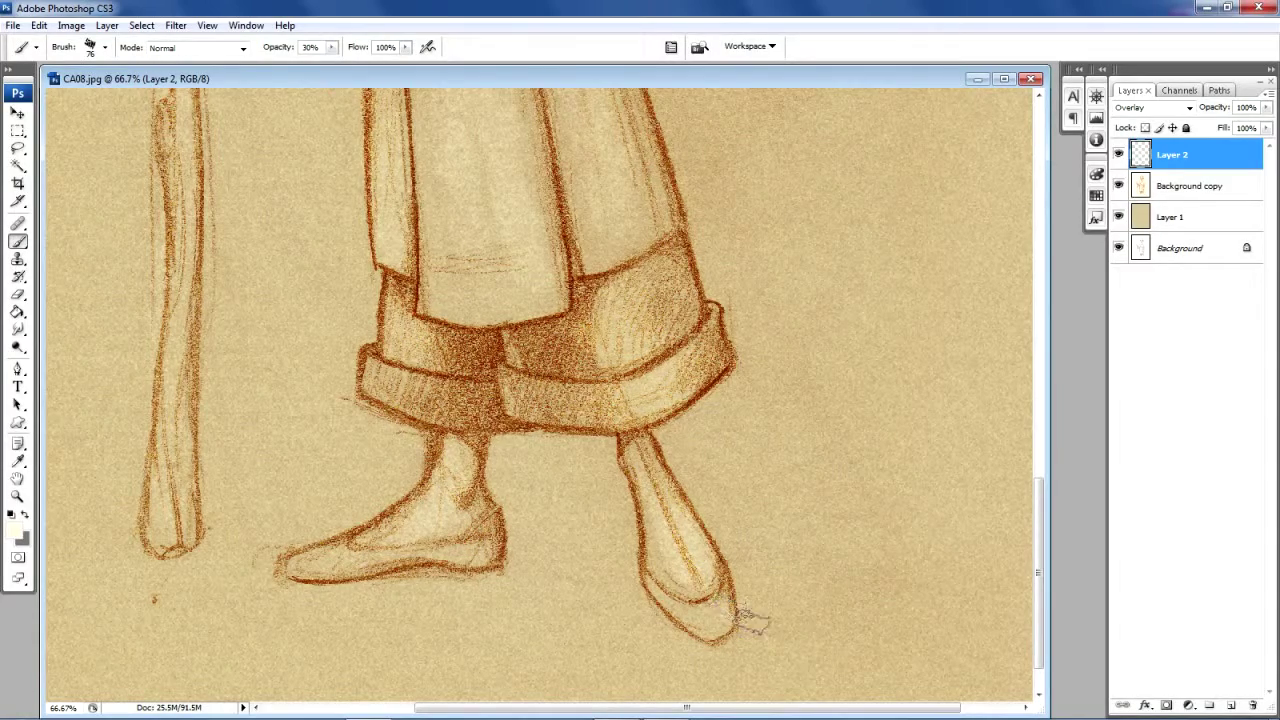
Step: Brush cream highlights along the staff's shaft and forked branches, cleaning up around them with the Eraser at 34% opacity
left_click_drag(1038, 586, 1022, 476)
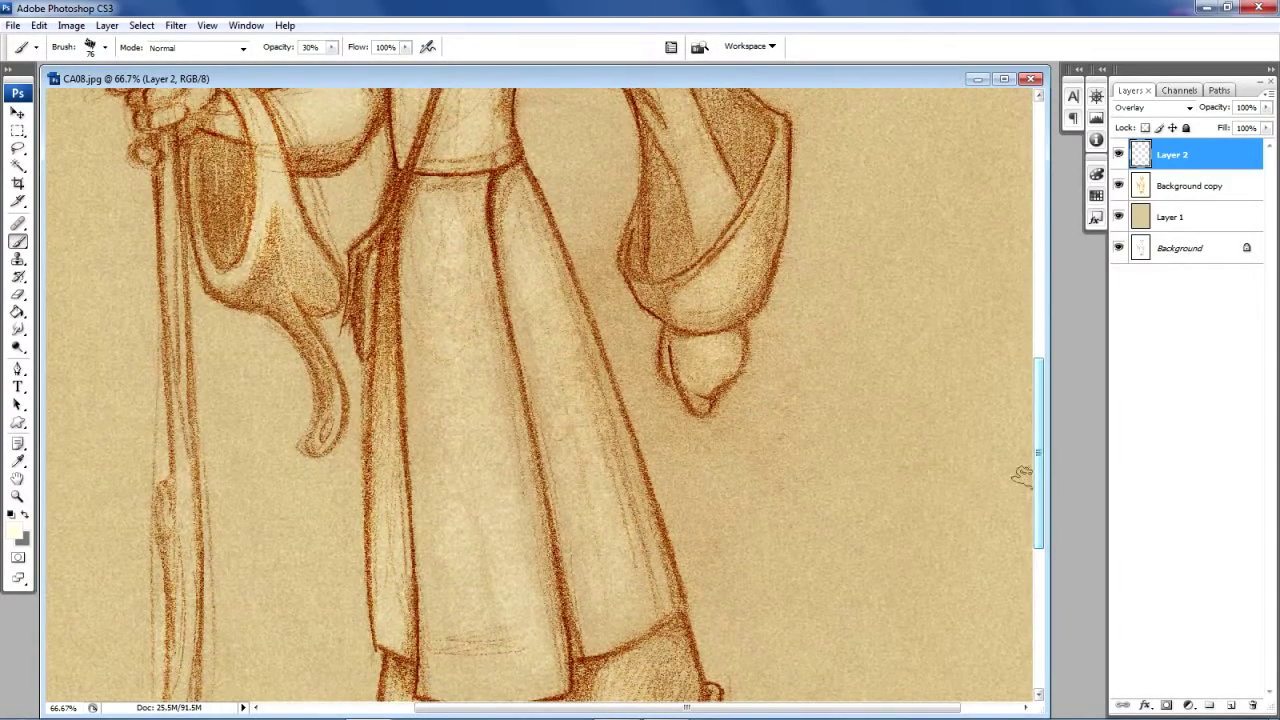
mouse_move(180, 676)
left_mouse_down()
mouse_move(193, 410)
mouse_move(160, 225)
mouse_move(160, 120)
left_mouse_up()
left_click_drag(266, 165, 260, 208)
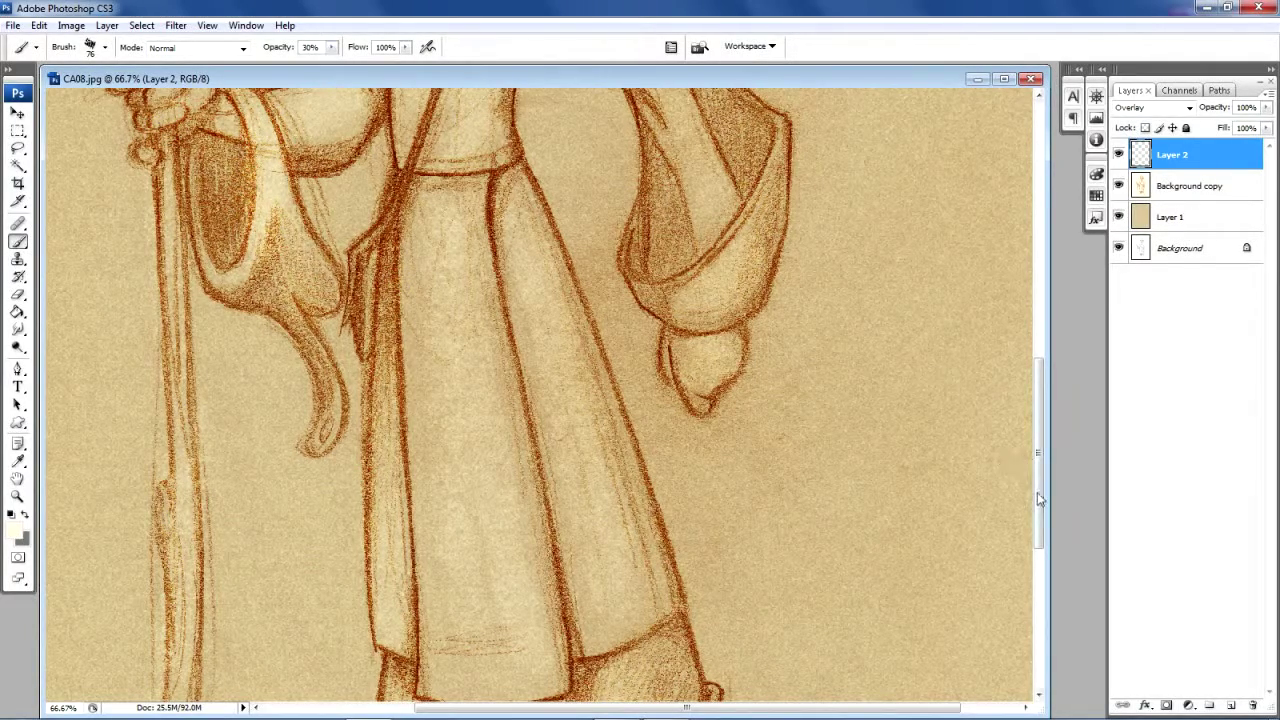
left_click_drag(1040, 505, 1061, 360)
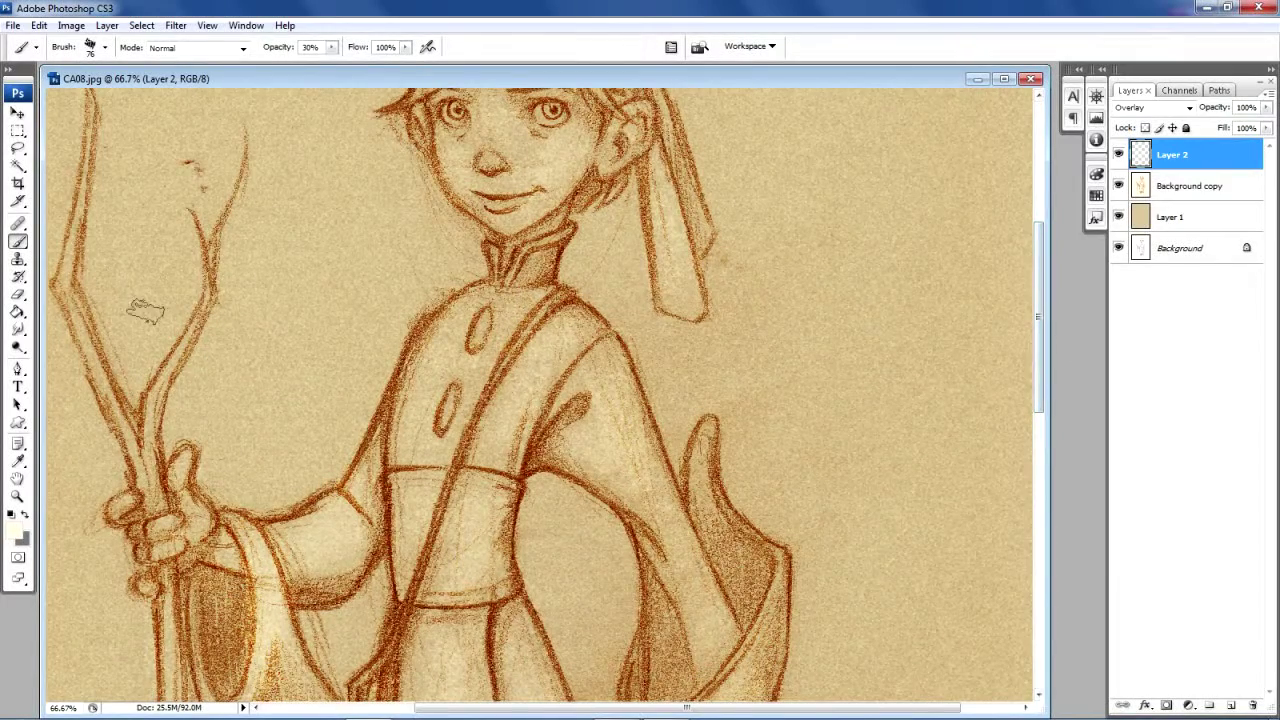
mouse_move(84, 287)
left_mouse_down()
mouse_move(103, 402)
mouse_move(140, 470)
left_mouse_up()
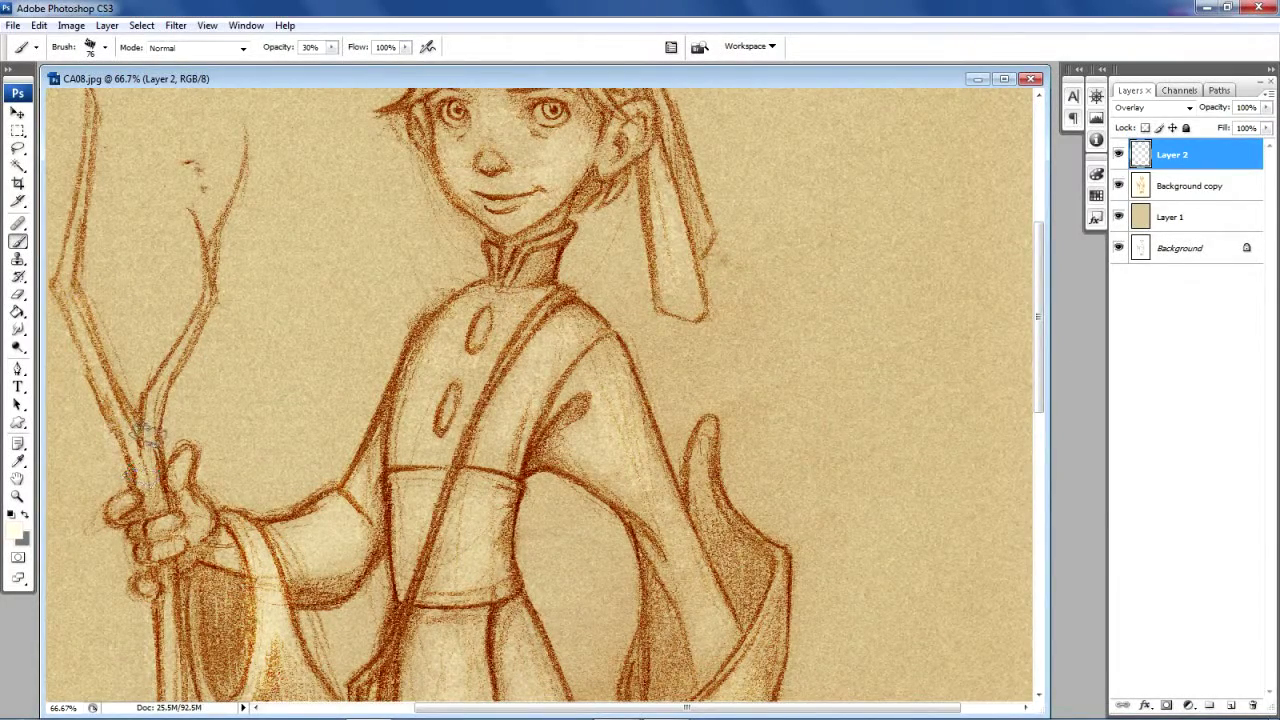
left_click_drag(208, 290, 185, 350)
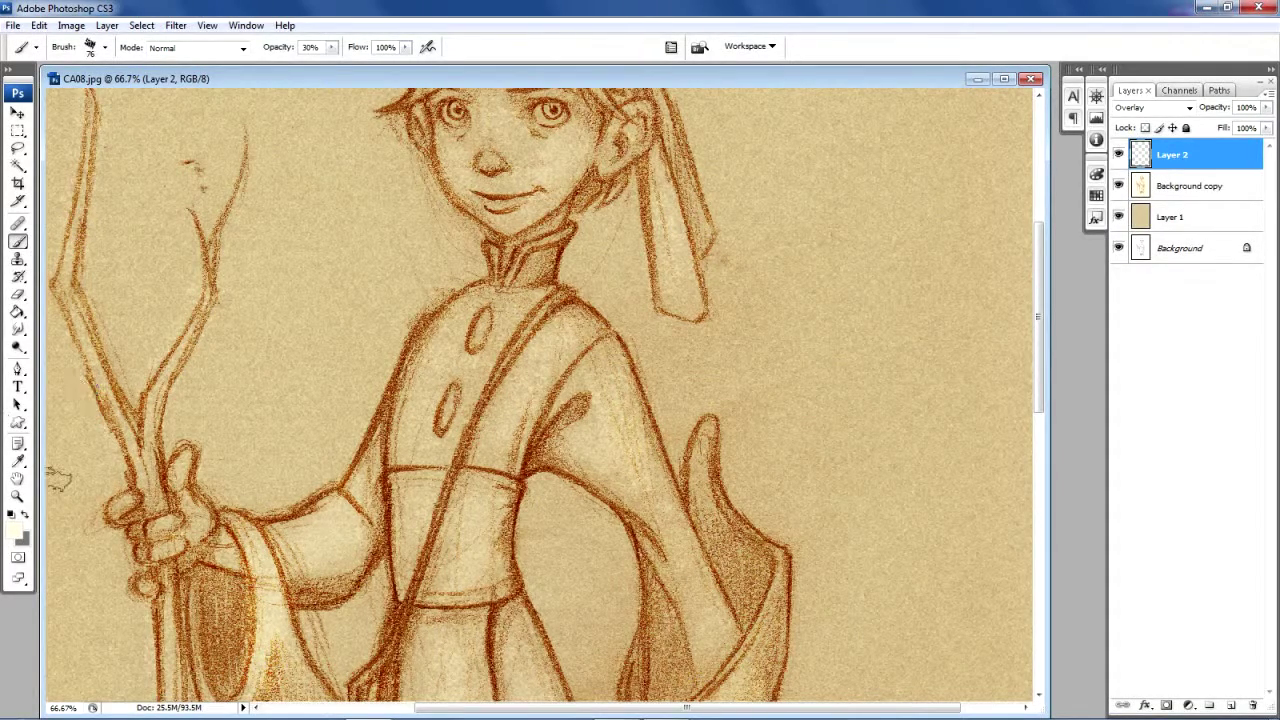
left_click(17, 297)
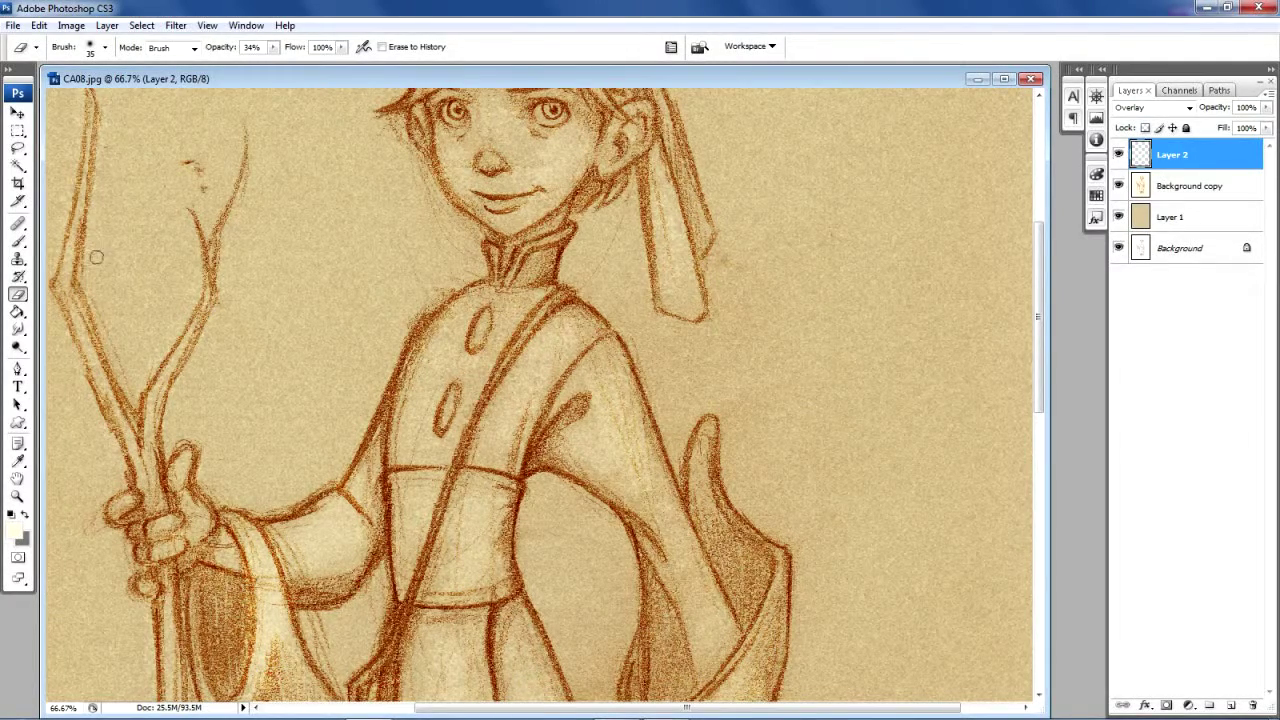
left_click(18, 242)
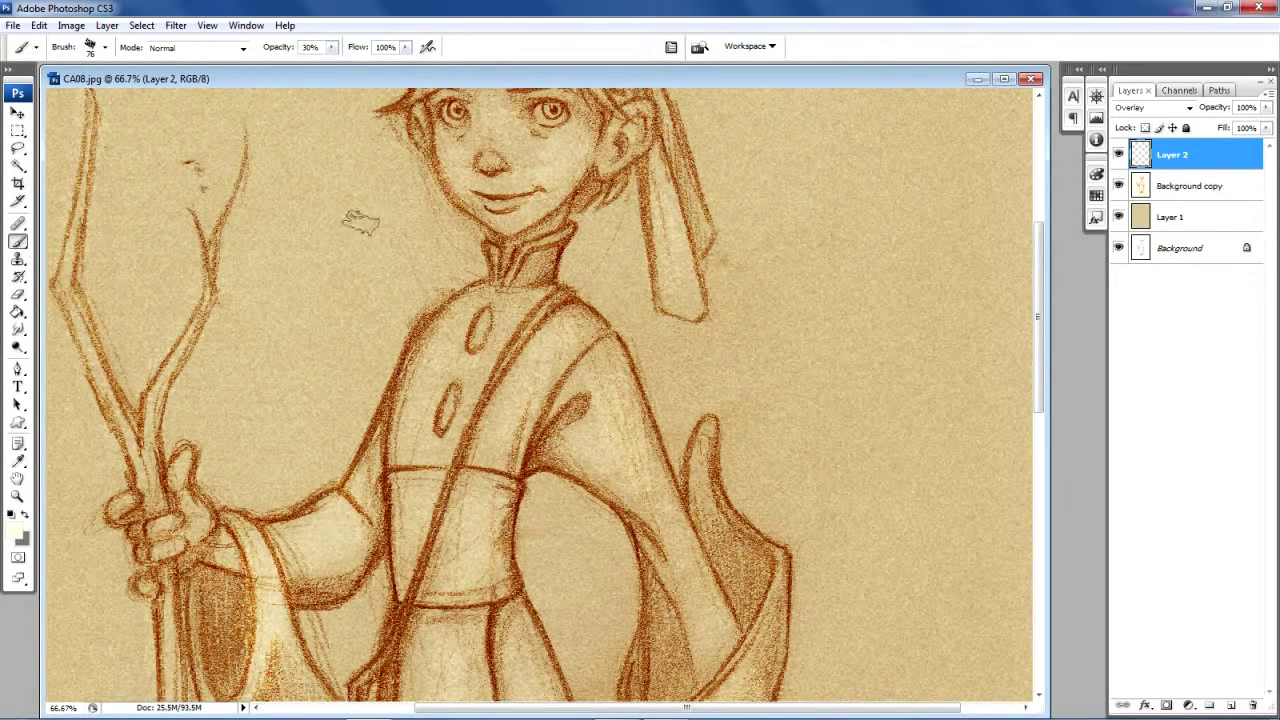
Step: Add a new empty layer above Layer 2 and set its blending mode to Overlay
left_click_drag(1043, 418, 1023, 371)
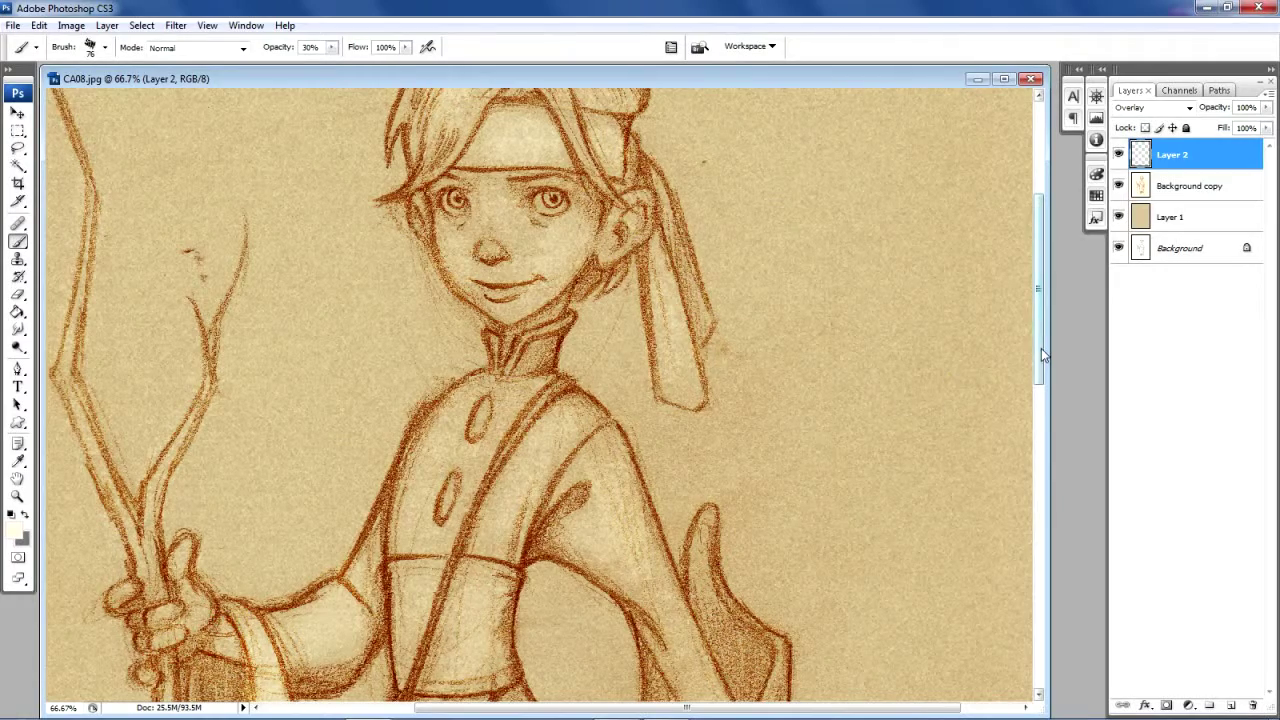
left_click_drag(1040, 355, 1040, 305)
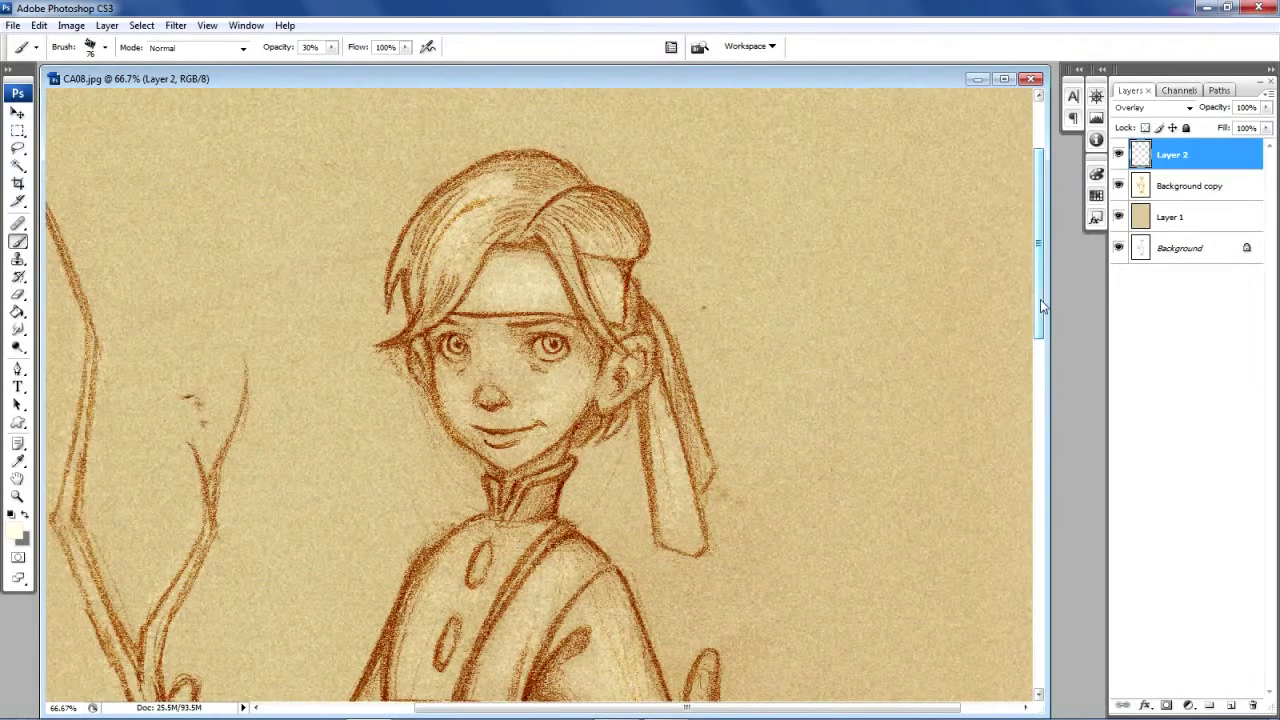
left_click(1232, 706)
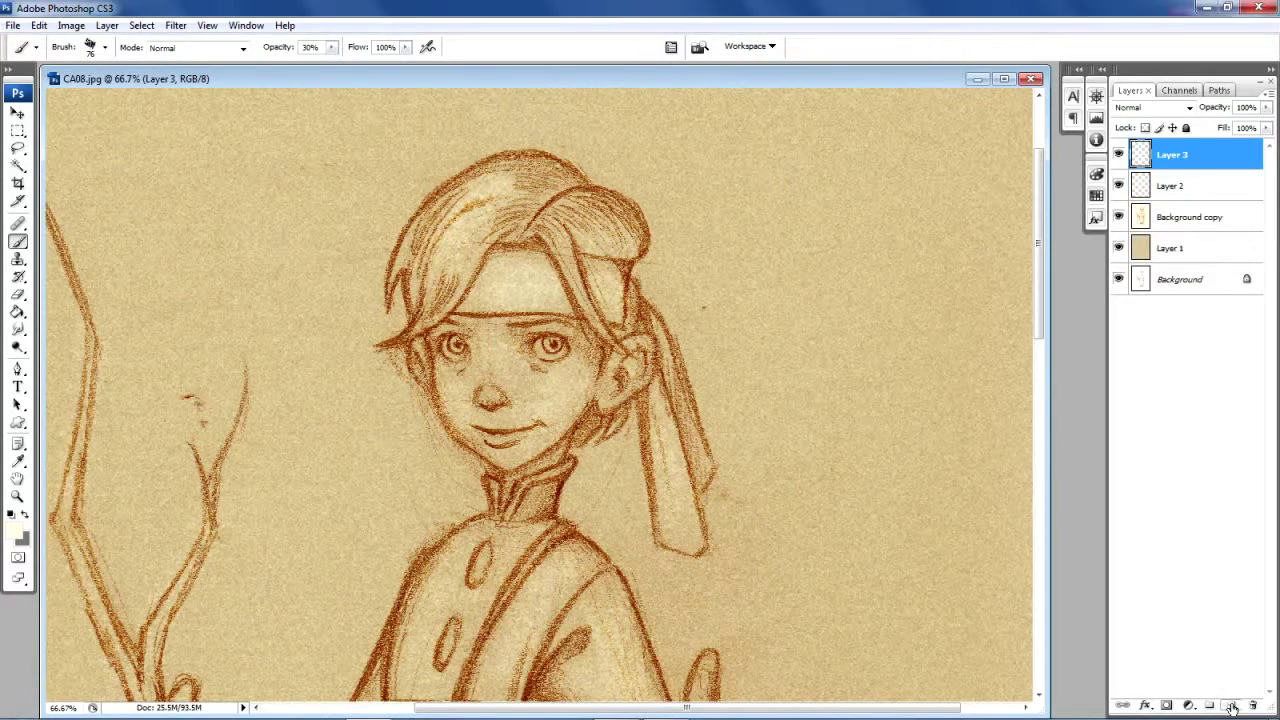
left_click(1189, 108)
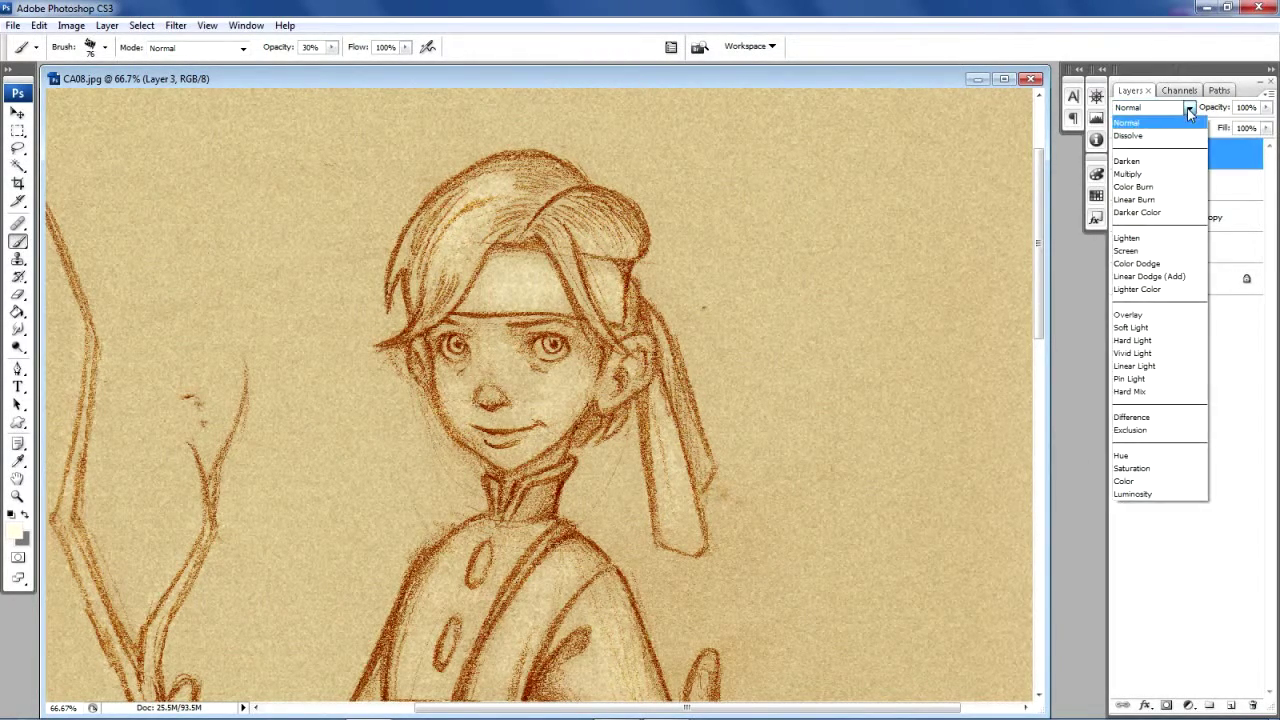
left_click(1145, 316)
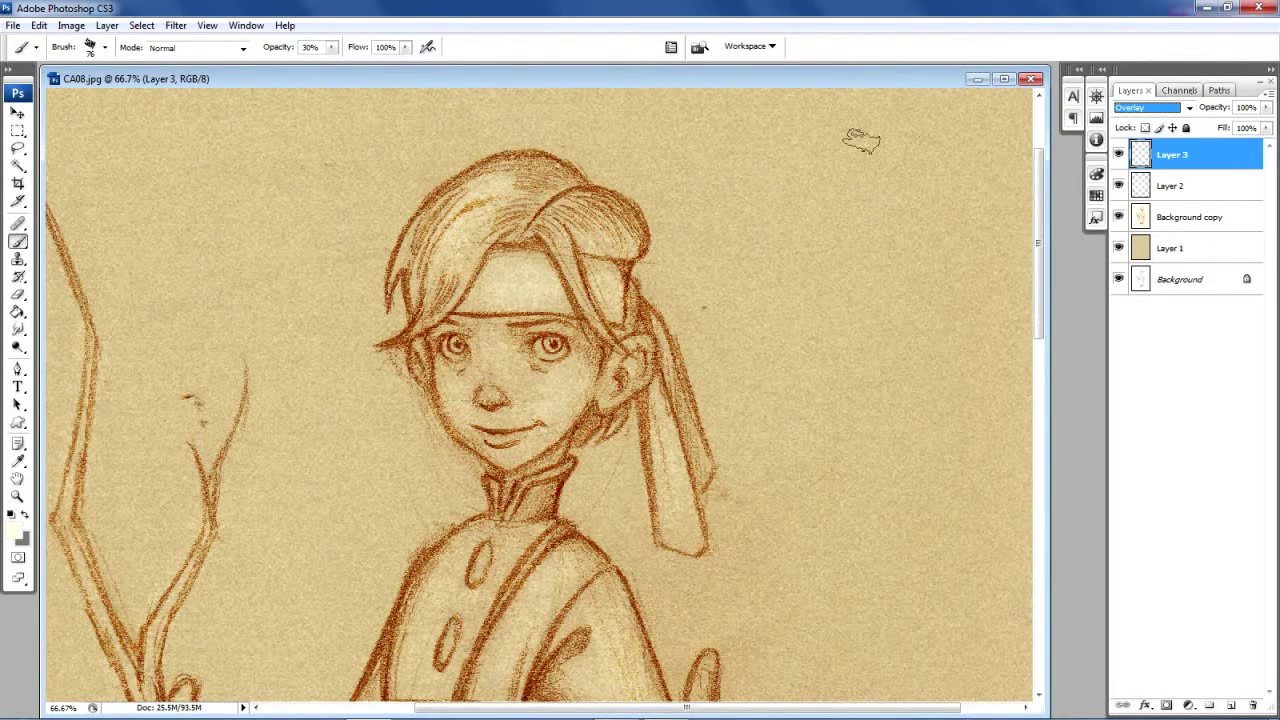
Step: Brush a second pass of cream highlights onto the hair, headband and its tail, and the face on the new layer
left_click_drag(1041, 200, 1041, 222)
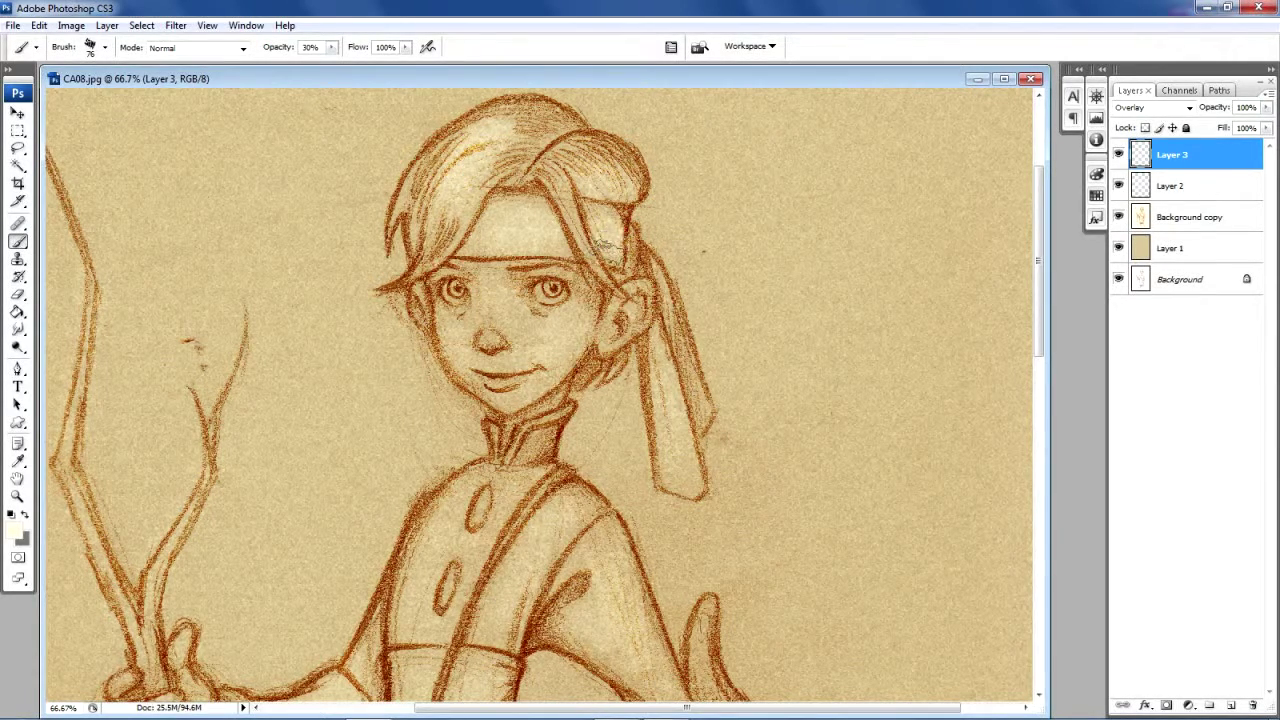
left_click_drag(520, 212, 550, 245)
mouse_move(630, 340)
left_mouse_down()
mouse_move(663, 375)
mouse_move(663, 358)
mouse_move(690, 482)
mouse_move(662, 362)
mouse_move(593, 358)
mouse_move(521, 330)
mouse_move(563, 328)
mouse_move(572, 306)
mouse_move(512, 317)
mouse_move(505, 339)
mouse_move(480, 285)
mouse_move(490, 332)
mouse_move(453, 325)
mouse_move(458, 358)
mouse_move(515, 398)
mouse_move(515, 380)
mouse_move(505, 405)
mouse_move(490, 305)
left_mouse_up()
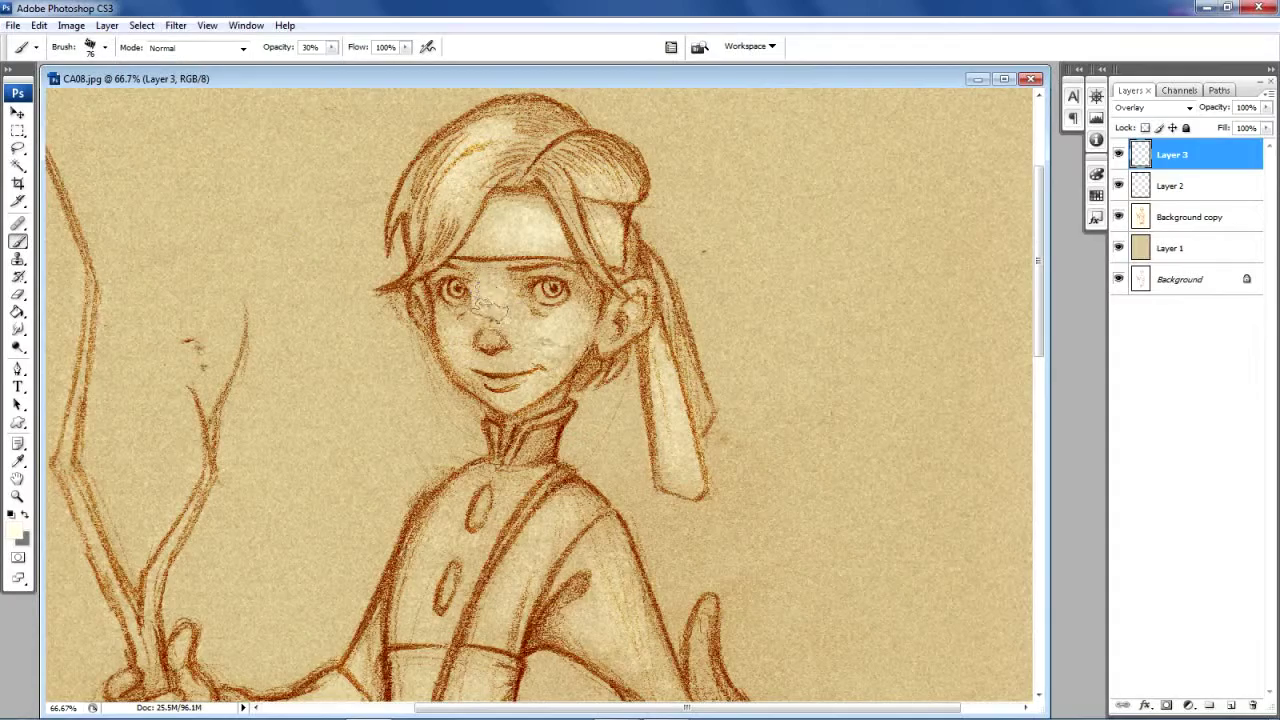
left_click_drag(1041, 191, 1043, 225)
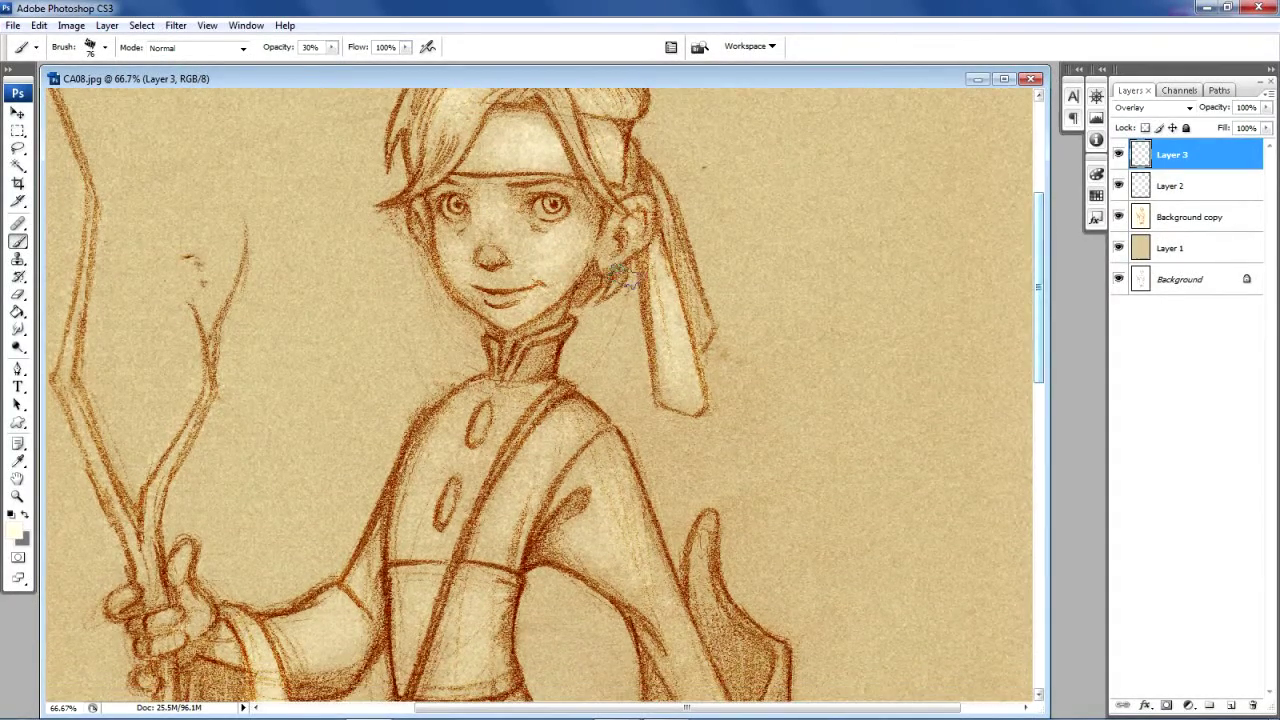
mouse_move(575, 240)
left_mouse_down()
mouse_move(525, 288)
mouse_move(485, 201)
left_mouse_up()
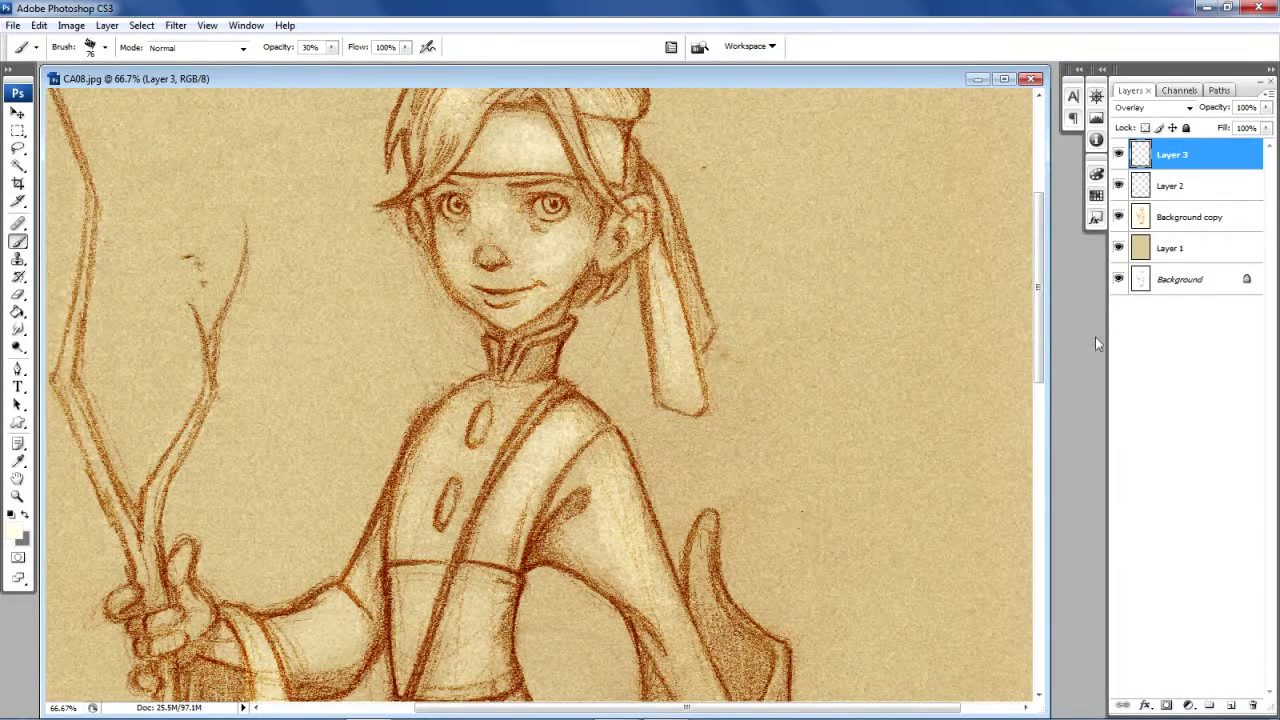
Step: Build up the cream highlights on the waist sash, both sleeves and cuffs, touching them up with the Eraser at 34% opacity
scroll(1020, 311, "down", 5)
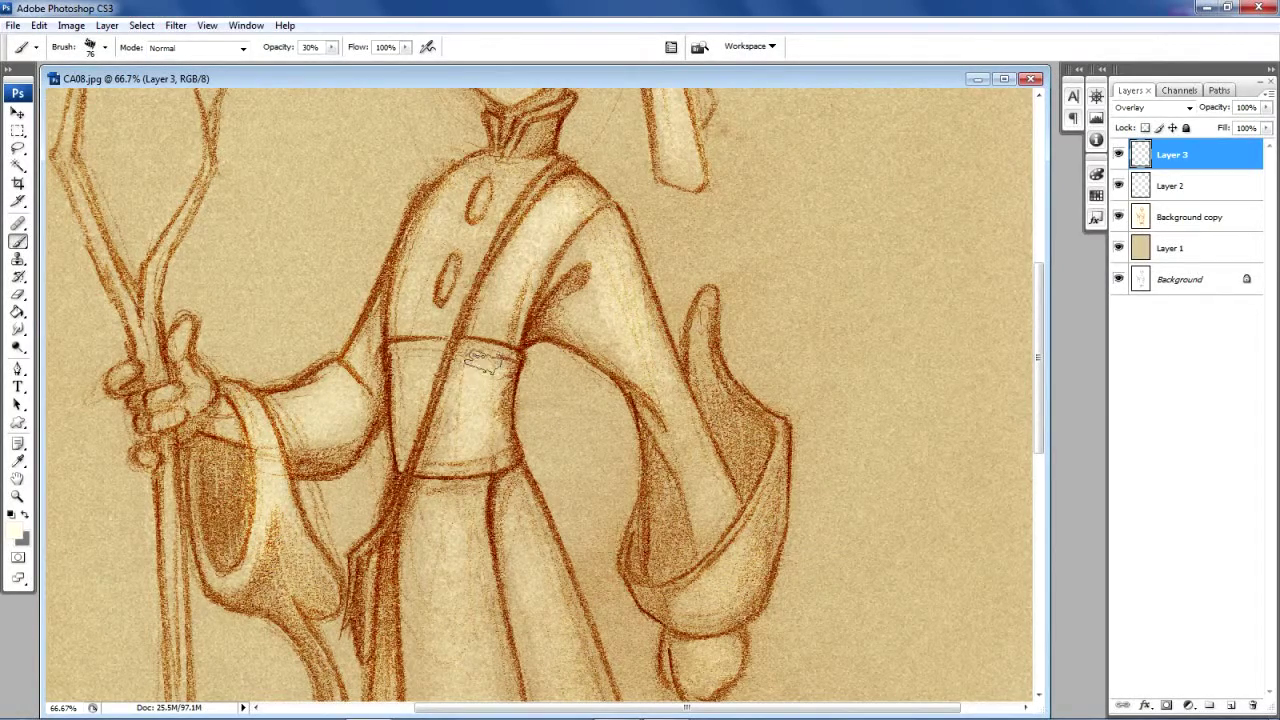
left_click_drag(409, 420, 603, 391)
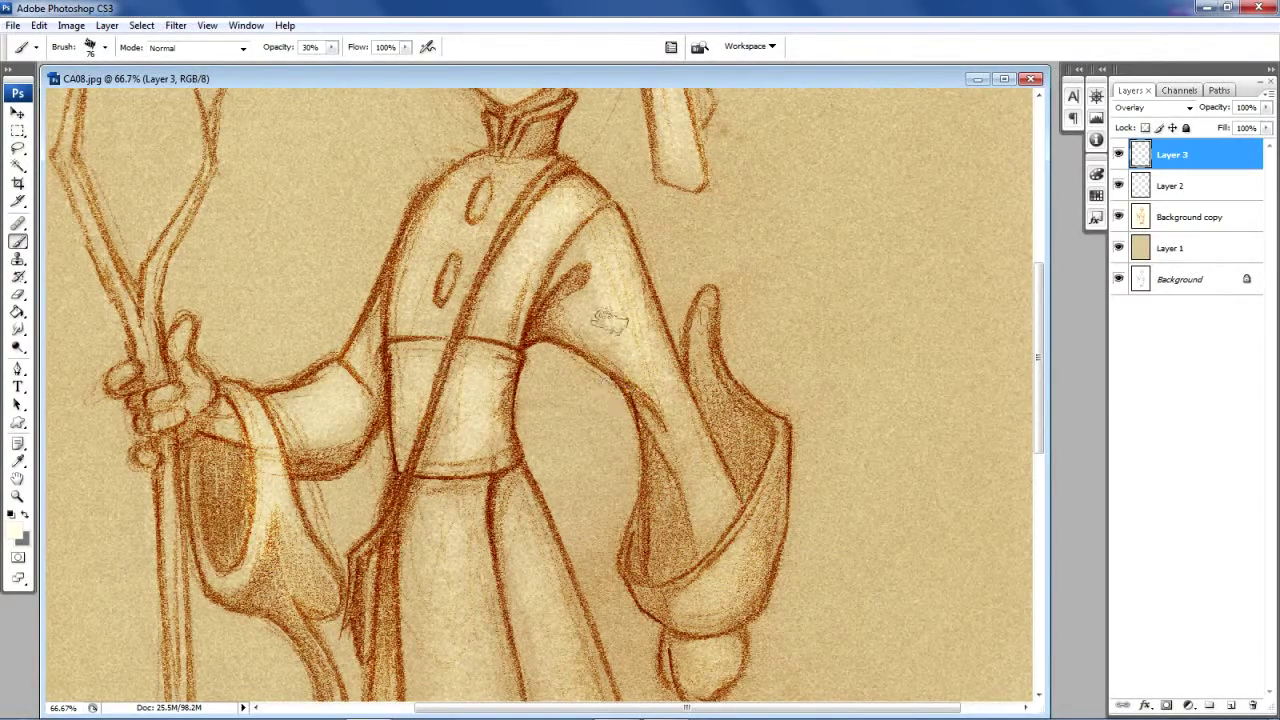
left_click_drag(700, 486, 677, 449)
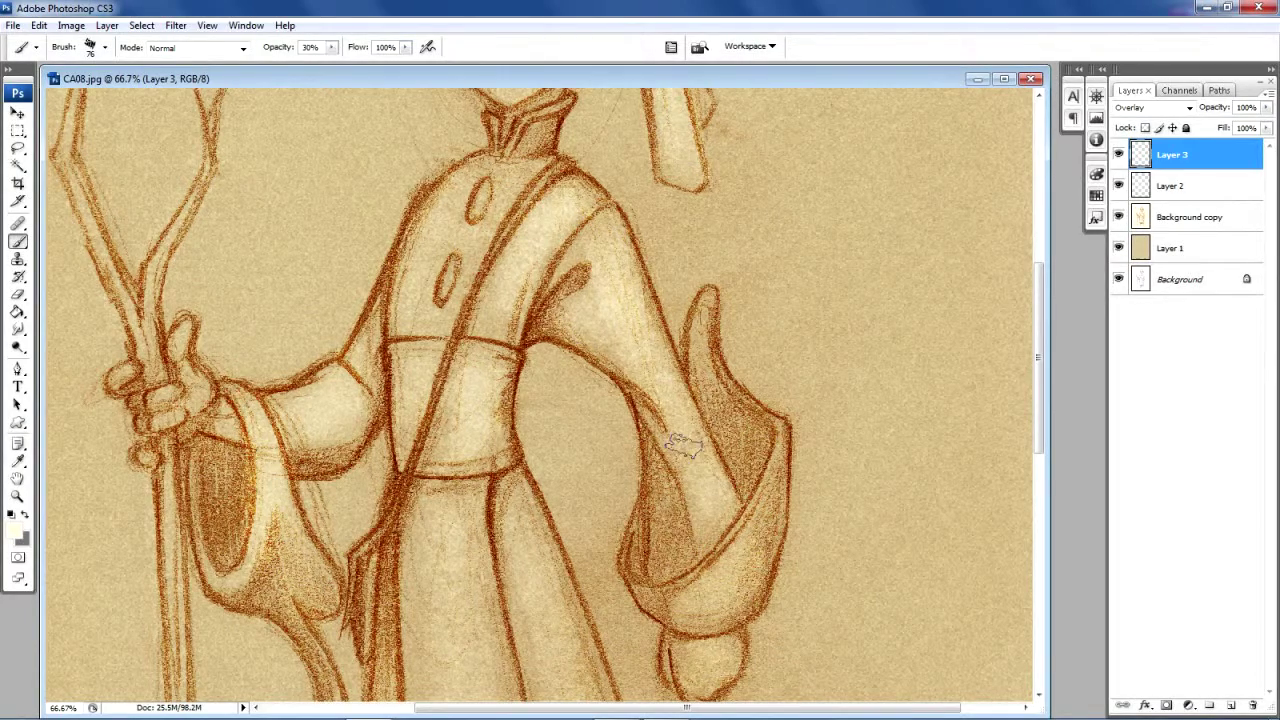
mouse_move(689, 551)
left_mouse_down()
mouse_move(743, 553)
mouse_move(698, 598)
mouse_move(708, 601)
mouse_move(659, 598)
left_mouse_up()
left_click_drag(728, 380, 699, 307)
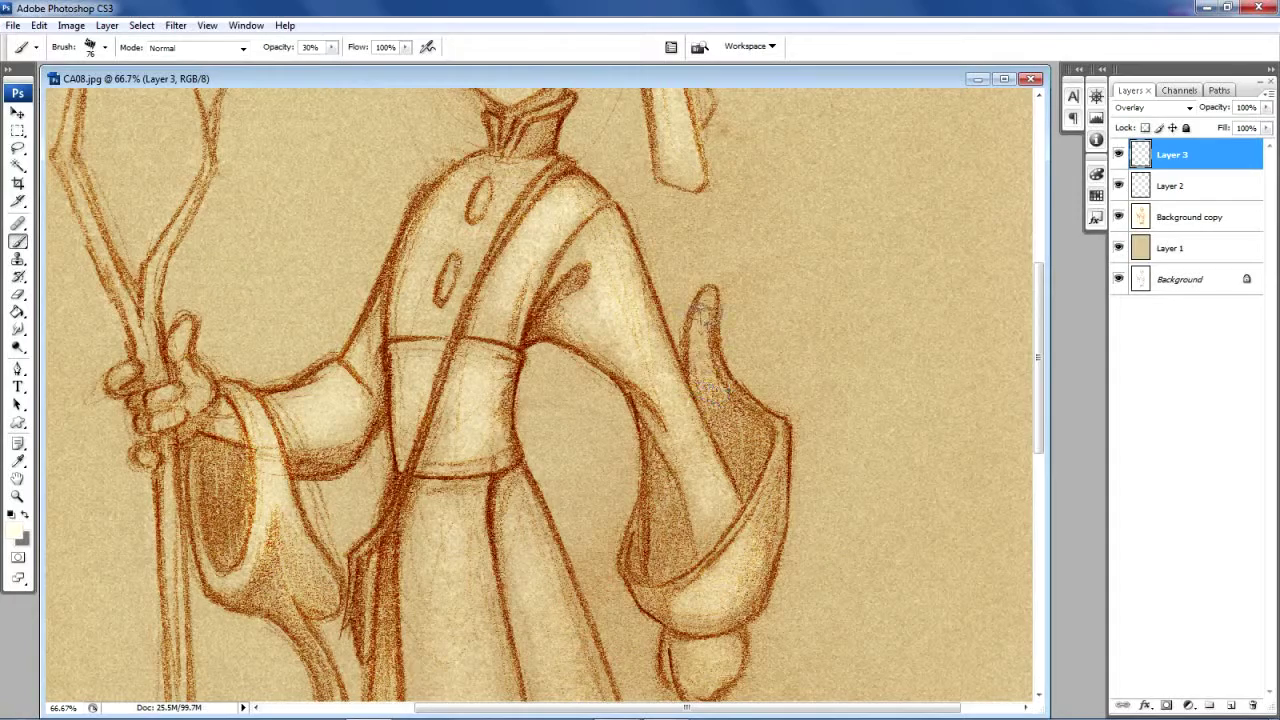
mouse_move(209, 363)
left_mouse_down()
mouse_move(180, 351)
mouse_move(175, 325)
mouse_move(185, 413)
mouse_move(155, 407)
mouse_move(170, 388)
mouse_move(150, 395)
mouse_move(152, 411)
mouse_move(203, 423)
mouse_move(240, 453)
mouse_move(250, 420)
mouse_move(265, 500)
mouse_move(258, 520)
mouse_move(258, 445)
mouse_move(235, 565)
mouse_move(263, 438)
mouse_move(280, 515)
left_mouse_up()
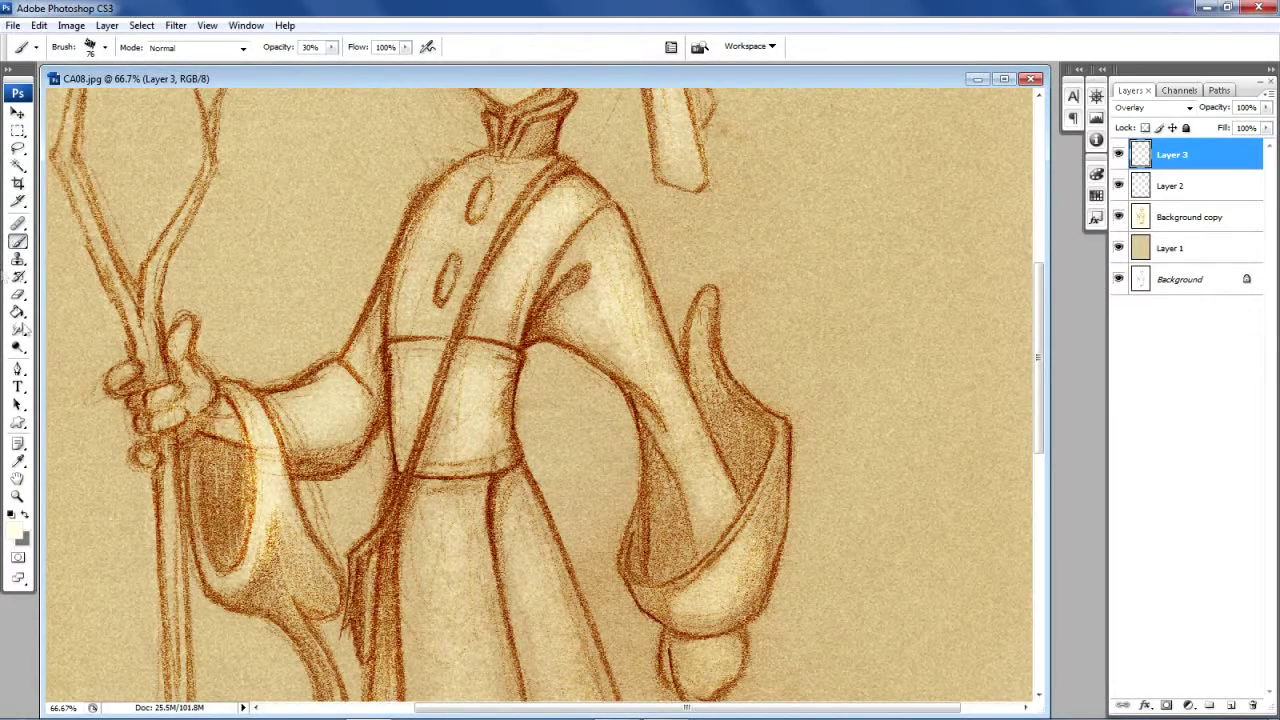
left_click(18, 295)
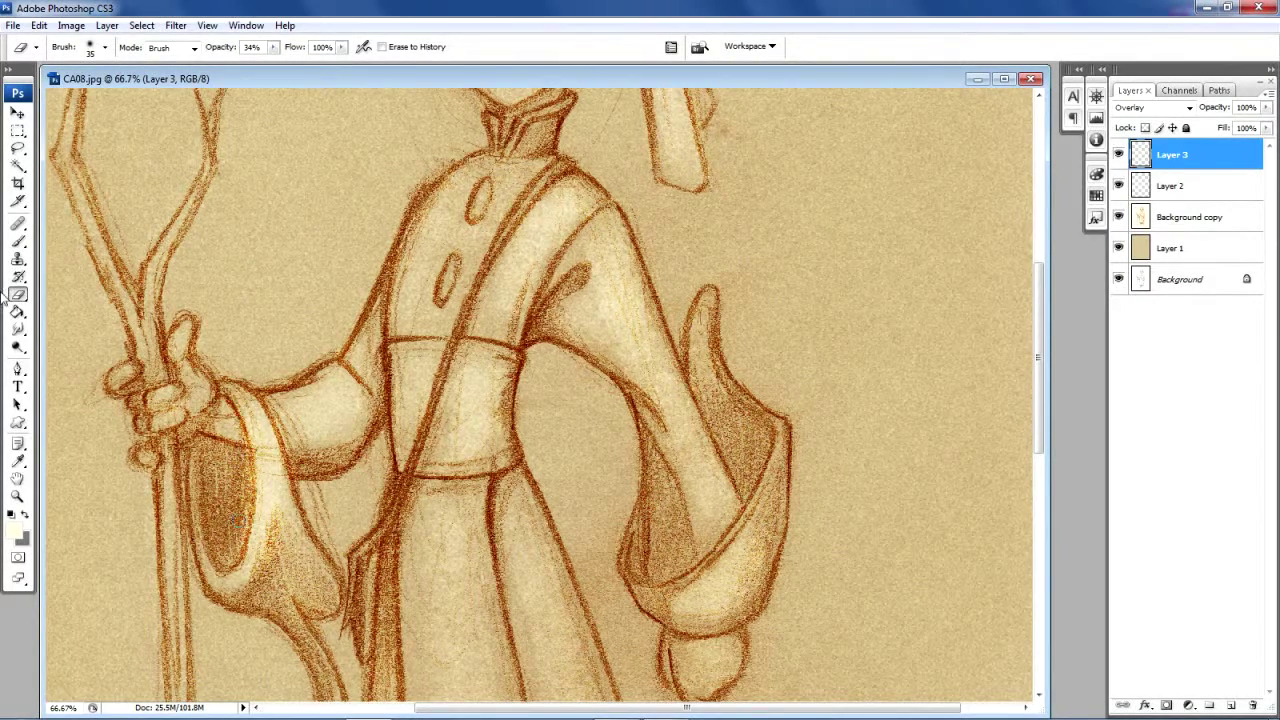
left_click(20, 242)
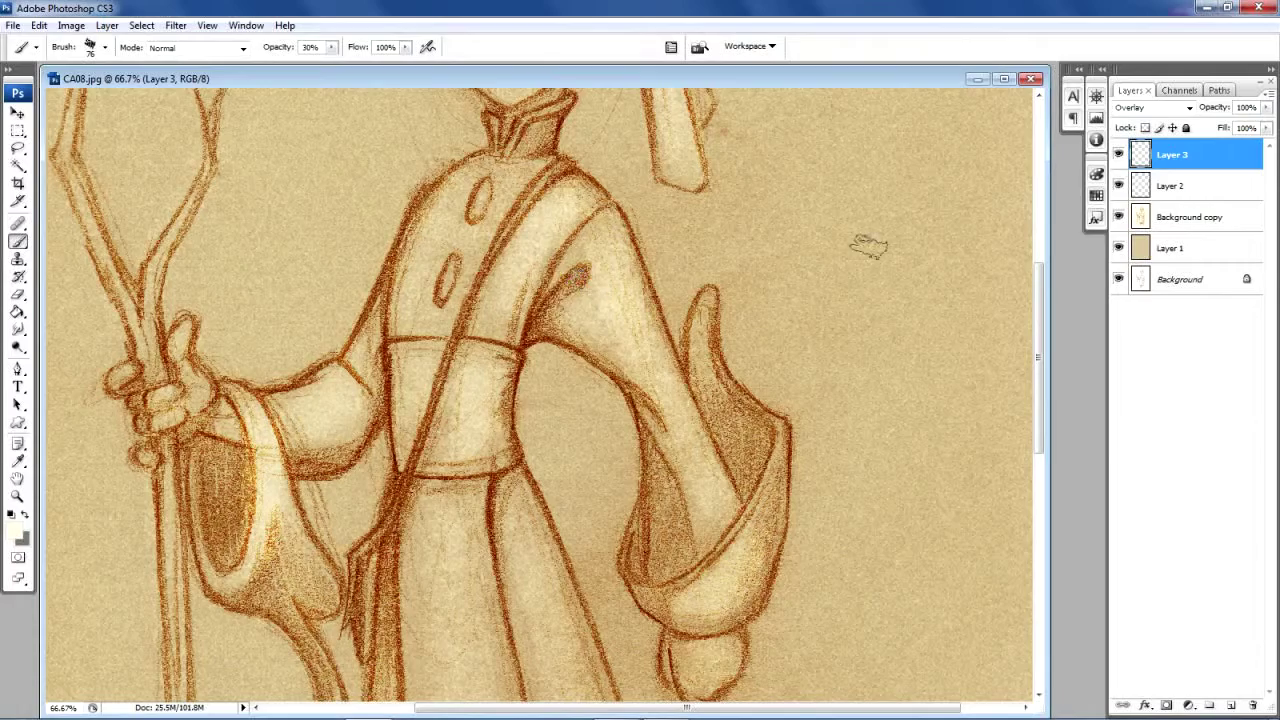
Step: Brush cream highlights onto the hanging hand and down the long panels of the robe's skirt at 30% opacity
left_click_drag(1043, 340, 1048, 440)
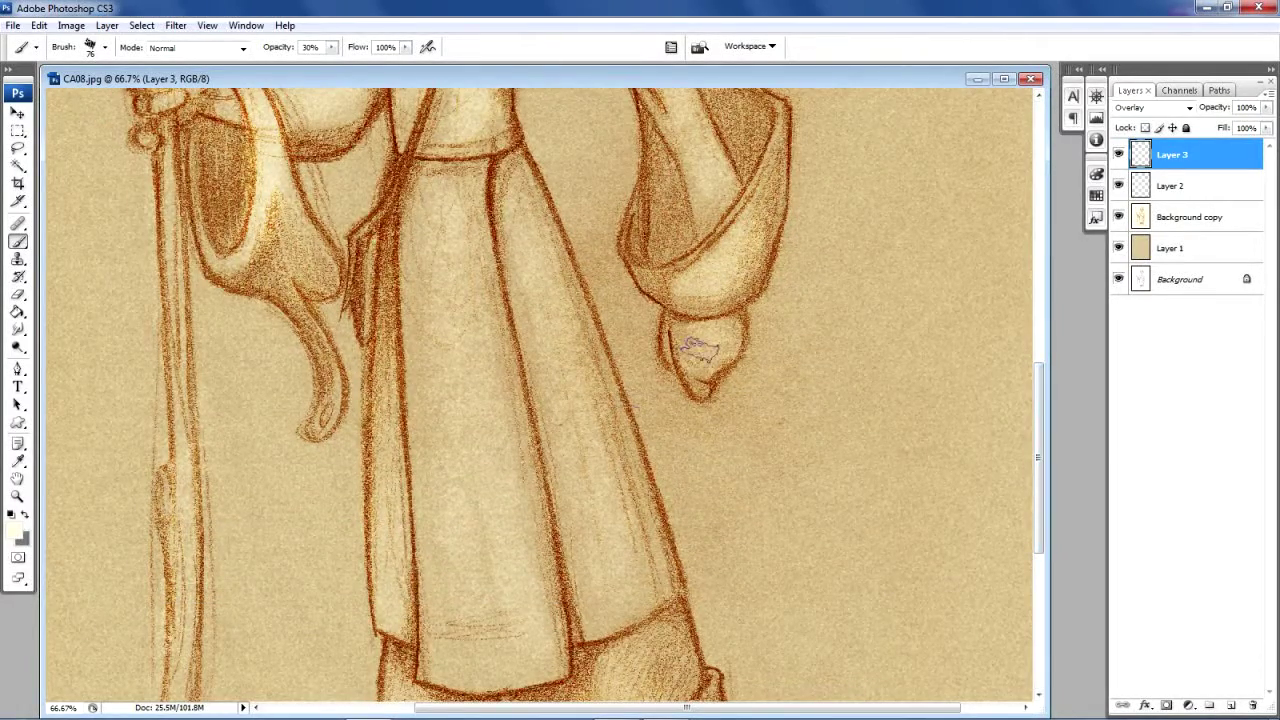
mouse_move(712, 336)
left_mouse_down()
mouse_move(742, 328)
mouse_move(706, 342)
left_mouse_up()
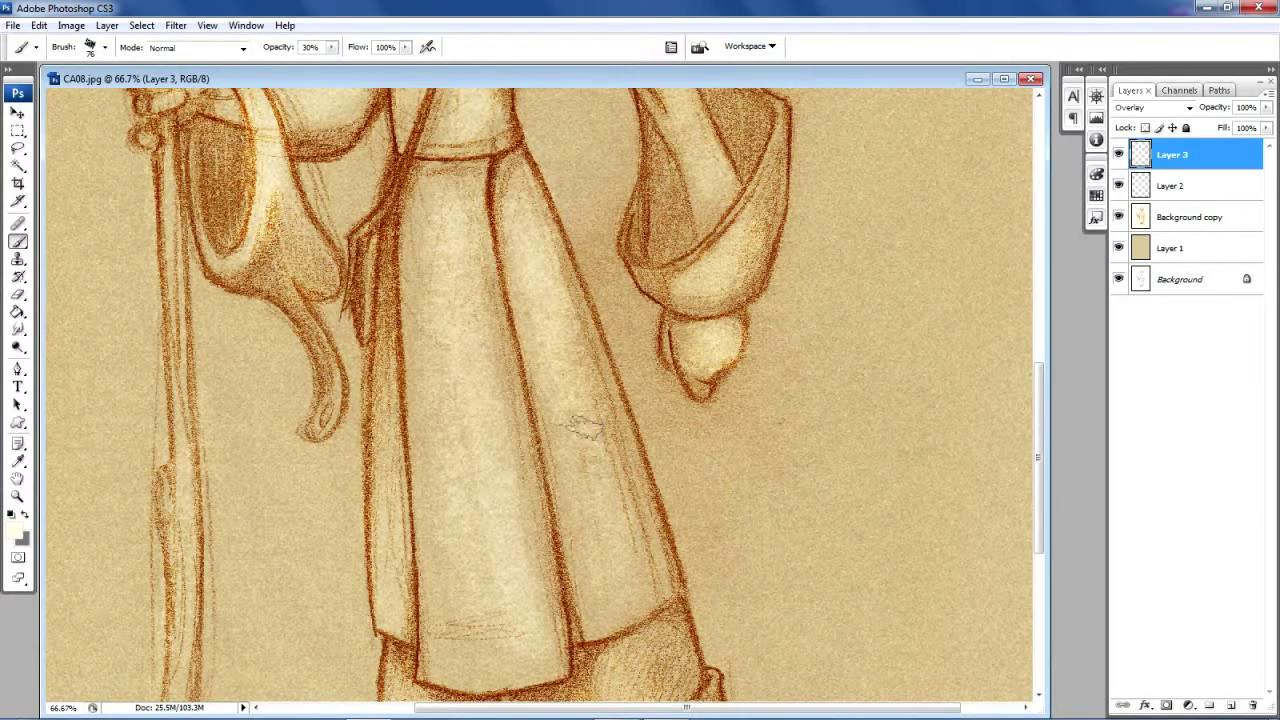
left_click_drag(384, 445, 384, 578)
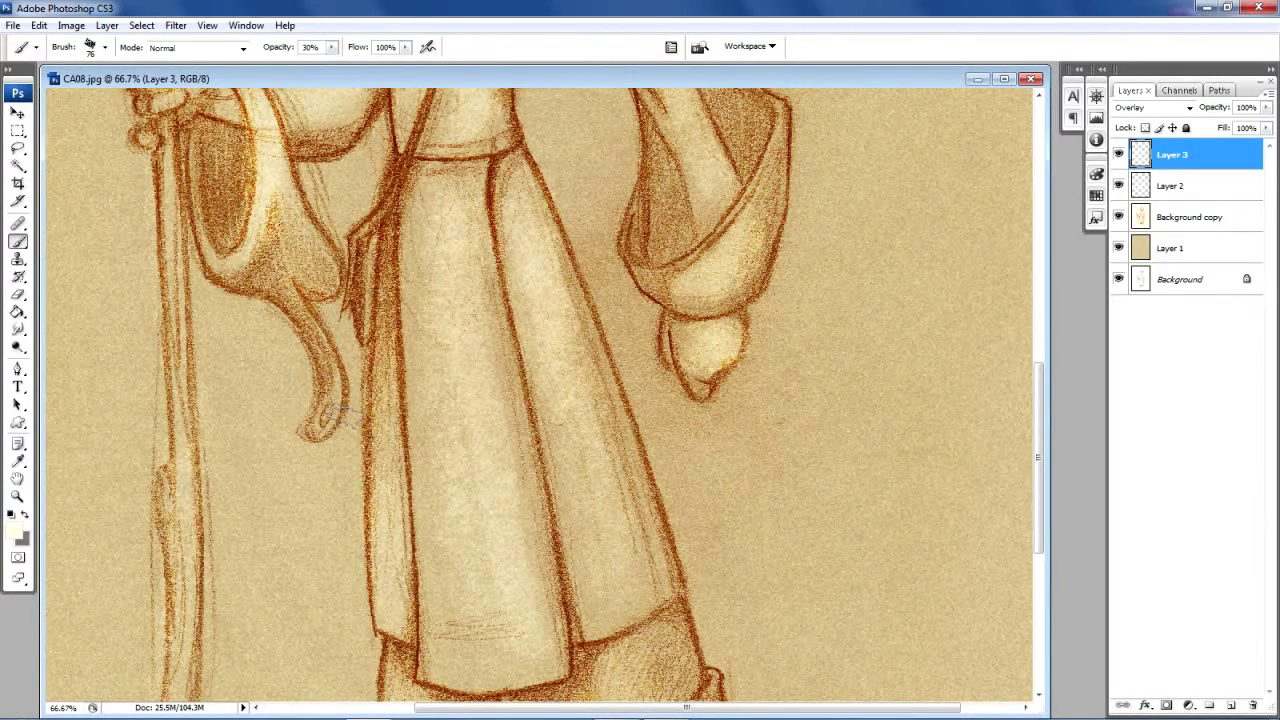
Step: Build up the cream highlights on the trouser legs and their rolled cuffs, both ankles and the shoes
left_click_drag(1036, 428, 1050, 539)
mouse_move(593, 348)
left_mouse_down()
mouse_move(618, 290)
mouse_move(615, 400)
mouse_move(672, 362)
mouse_move(590, 403)
left_mouse_up()
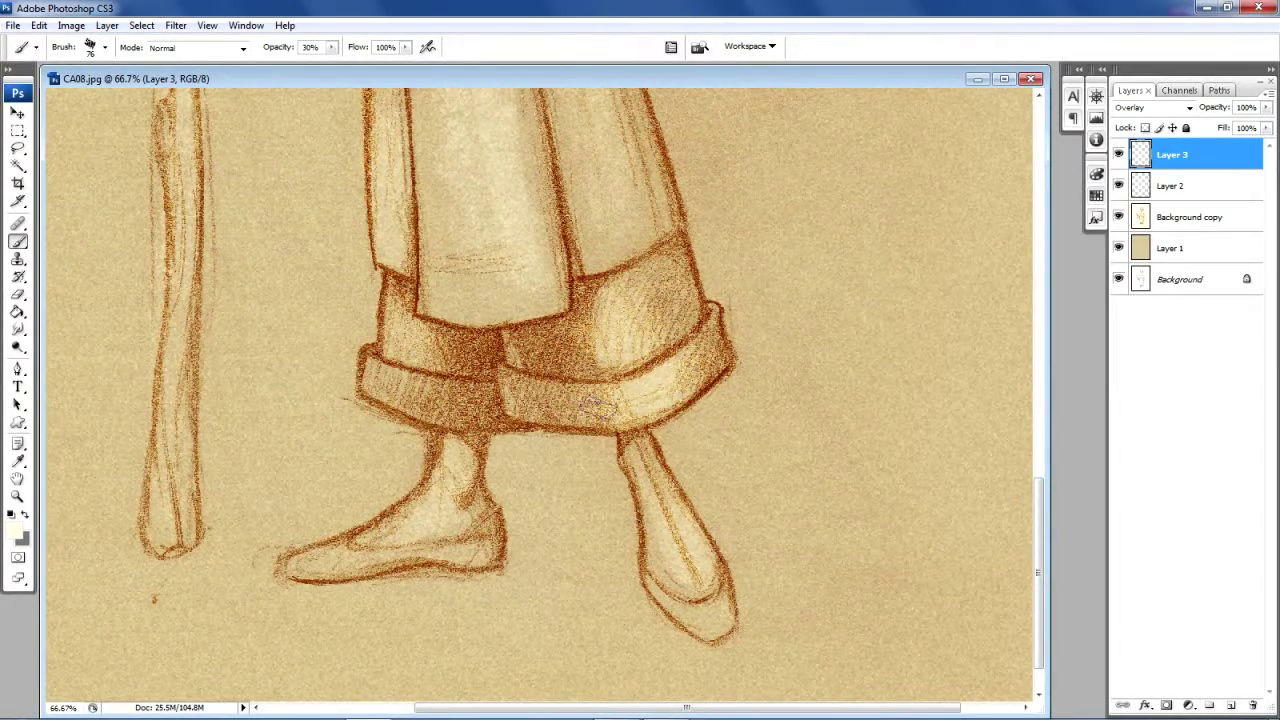
mouse_move(375, 386)
left_mouse_down()
mouse_move(407, 409)
mouse_move(404, 334)
mouse_move(418, 376)
left_mouse_up()
left_click_drag(410, 530, 462, 518)
mouse_move(681, 530)
left_mouse_down()
mouse_move(659, 492)
mouse_move(697, 584)
mouse_move(699, 539)
mouse_move(701, 586)
mouse_move(689, 534)
mouse_move(701, 587)
mouse_move(659, 476)
mouse_move(690, 588)
left_mouse_up()
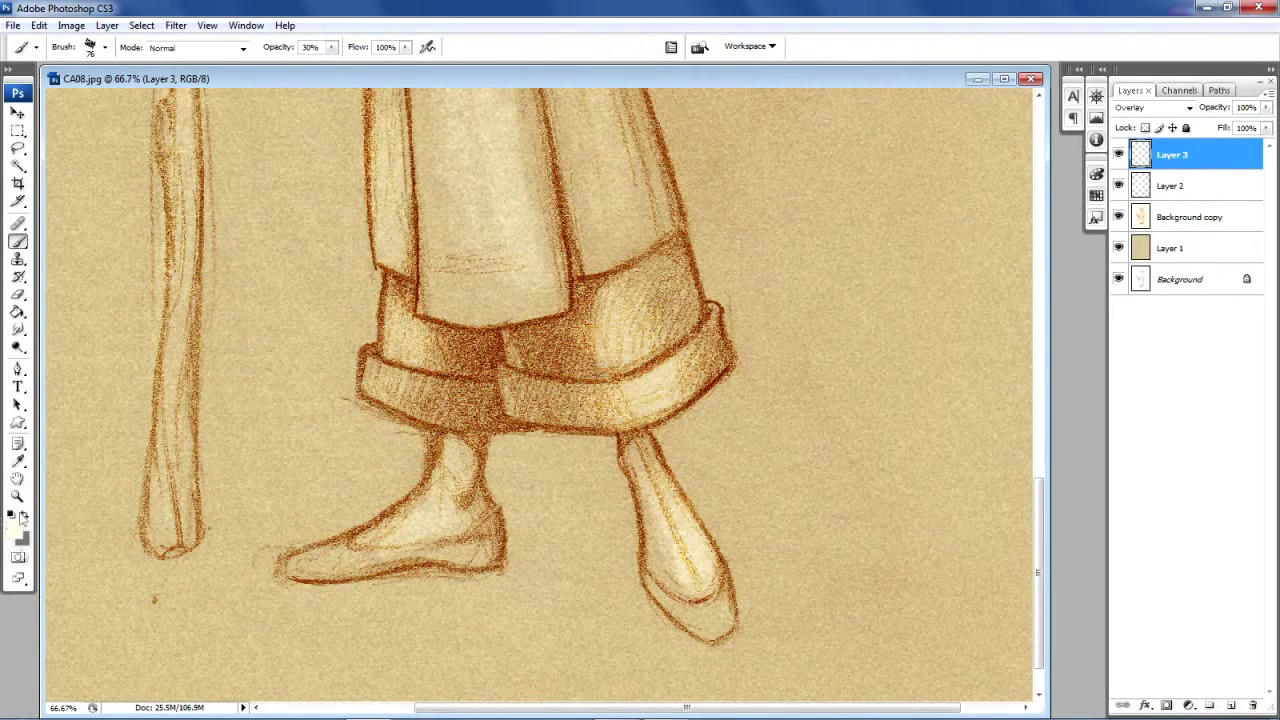
Step: Review the whole drawing fitted in its window, reposition and widen the window, and examine the head up close
left_click(17, 498)
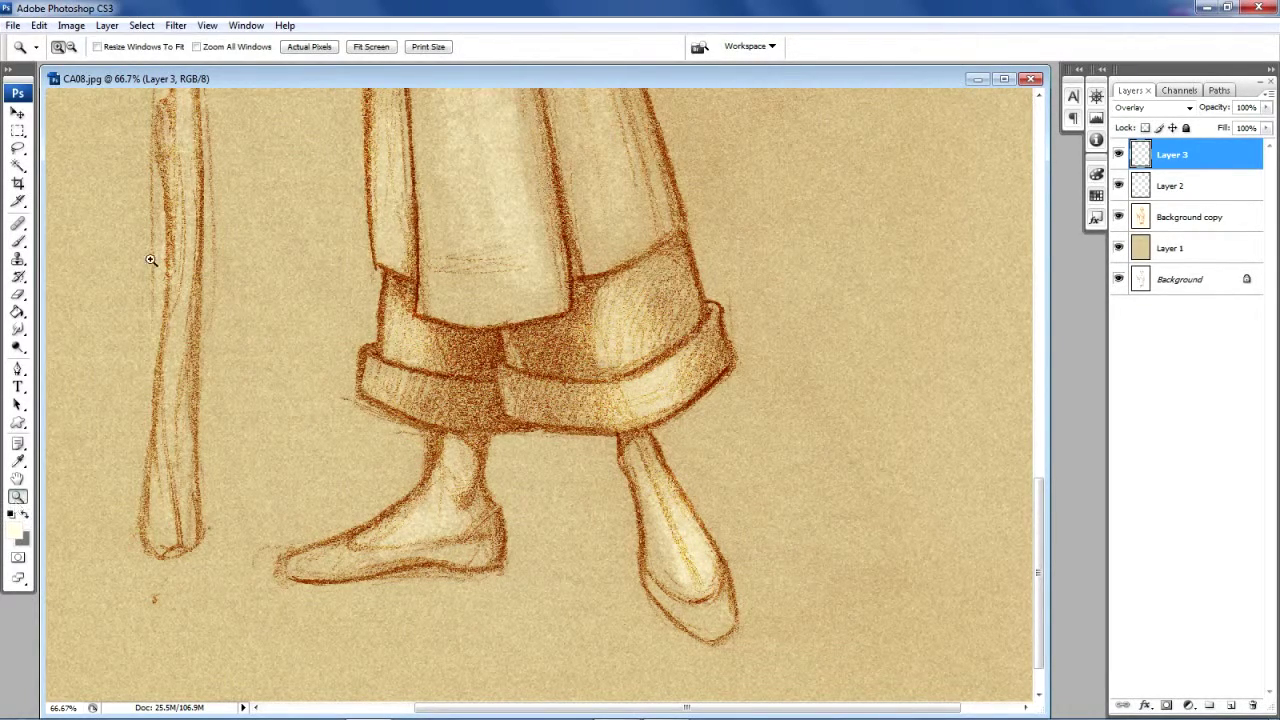
left_click(379, 47)
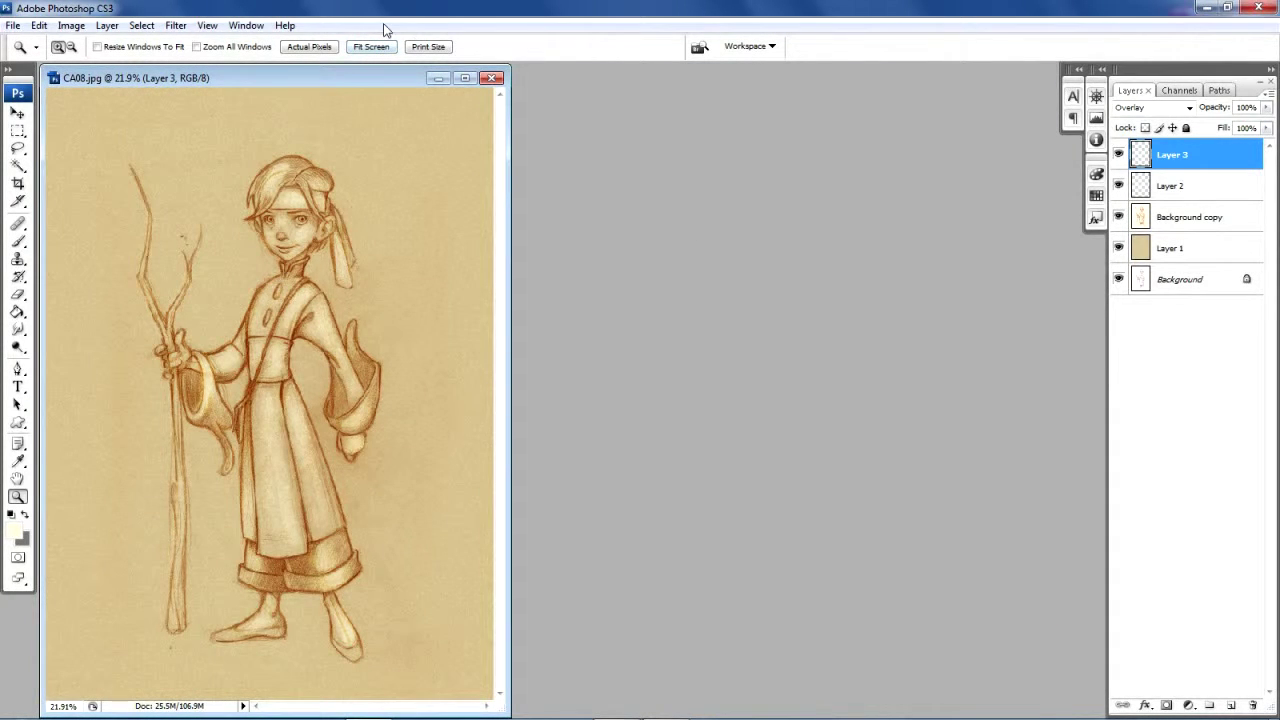
left_click_drag(341, 77, 516, 80)
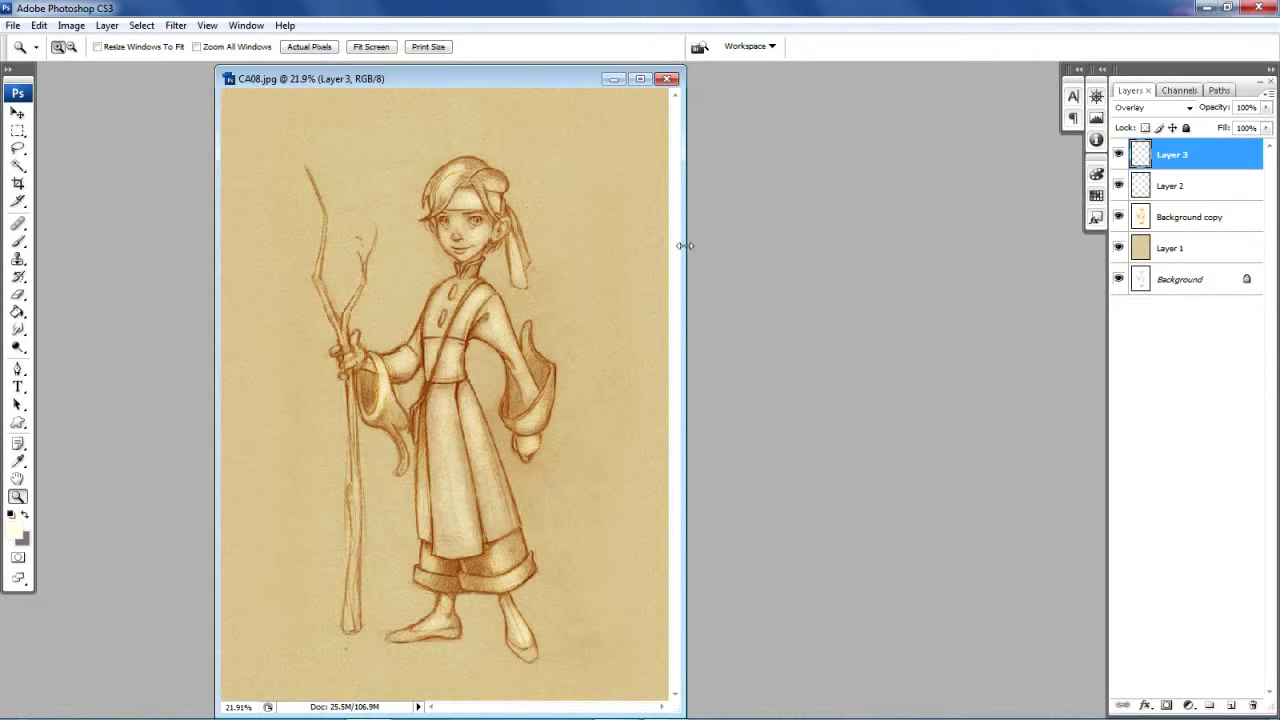
left_click_drag(684, 245, 927, 279)
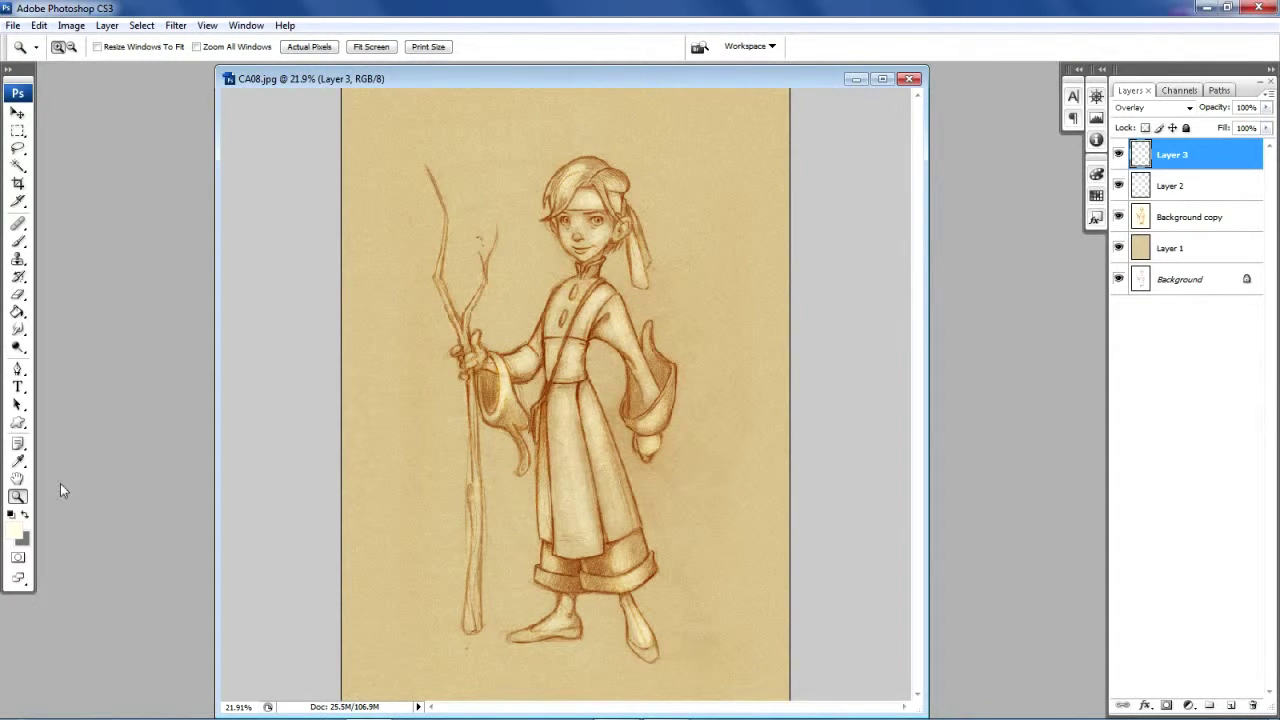
left_click(572, 217)
left_click_drag(358, 90, 792, 534)
left_click(613, 293)
left_click(548, 402)
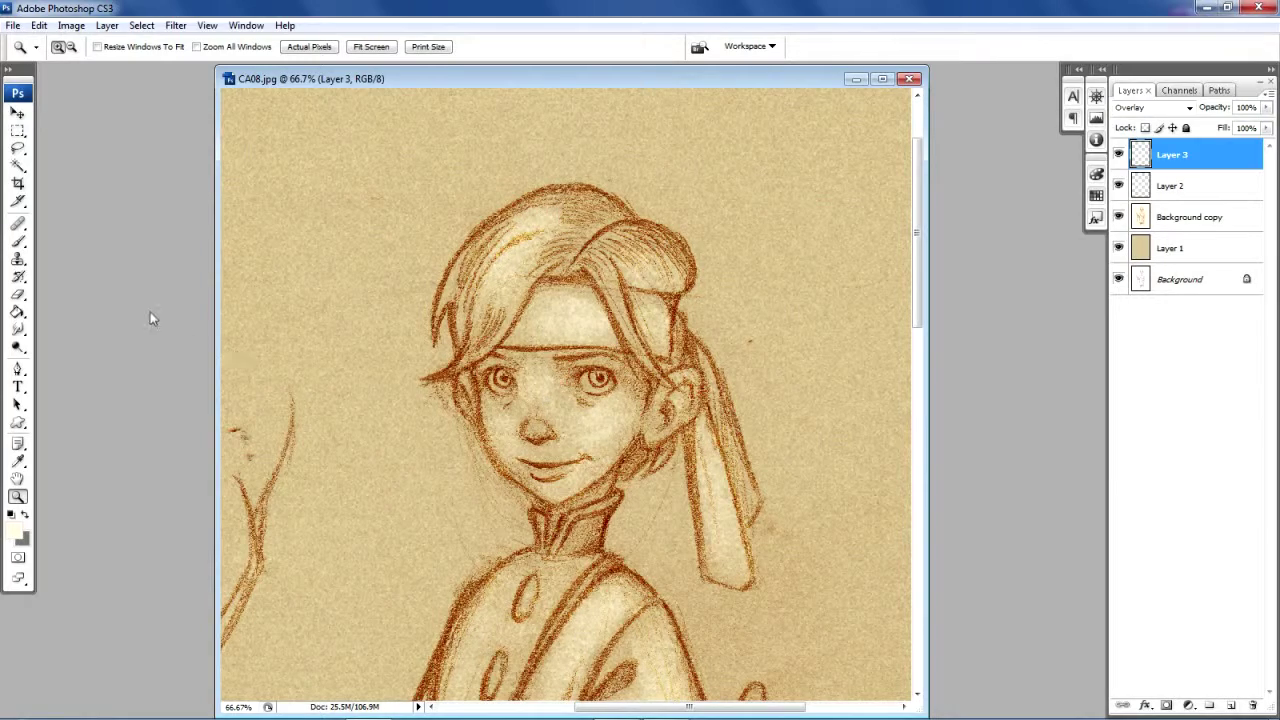
left_click_drag(215, 340, 88, 340)
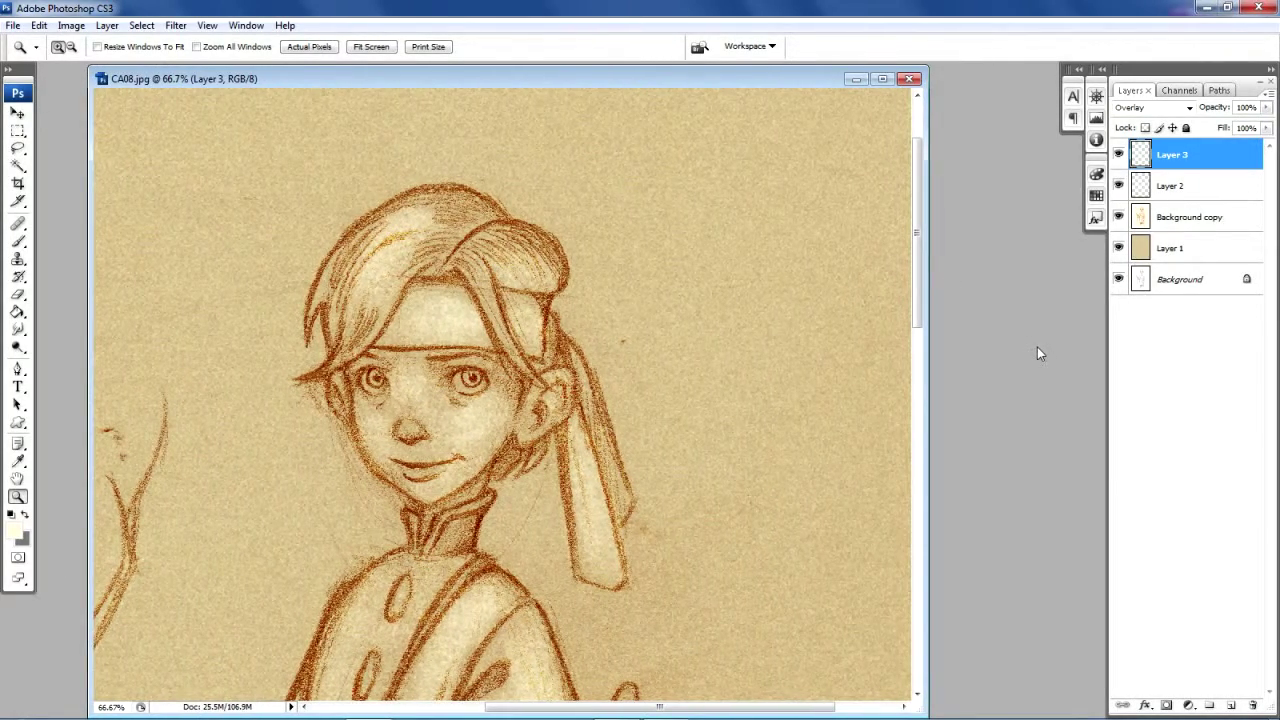
Step: Add a new empty layer above Layer 3 in Overlay mode and set the foreground colour to orange #ef722e
left_click(1230, 706)
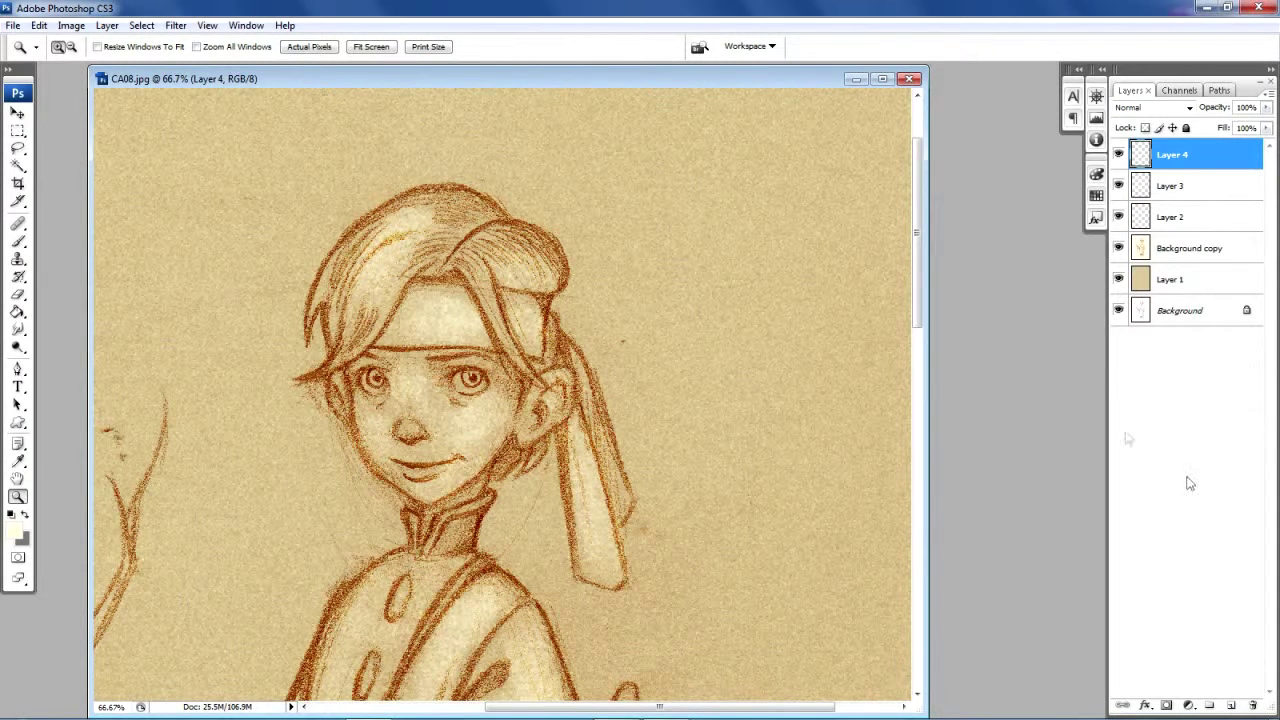
left_click(1190, 108)
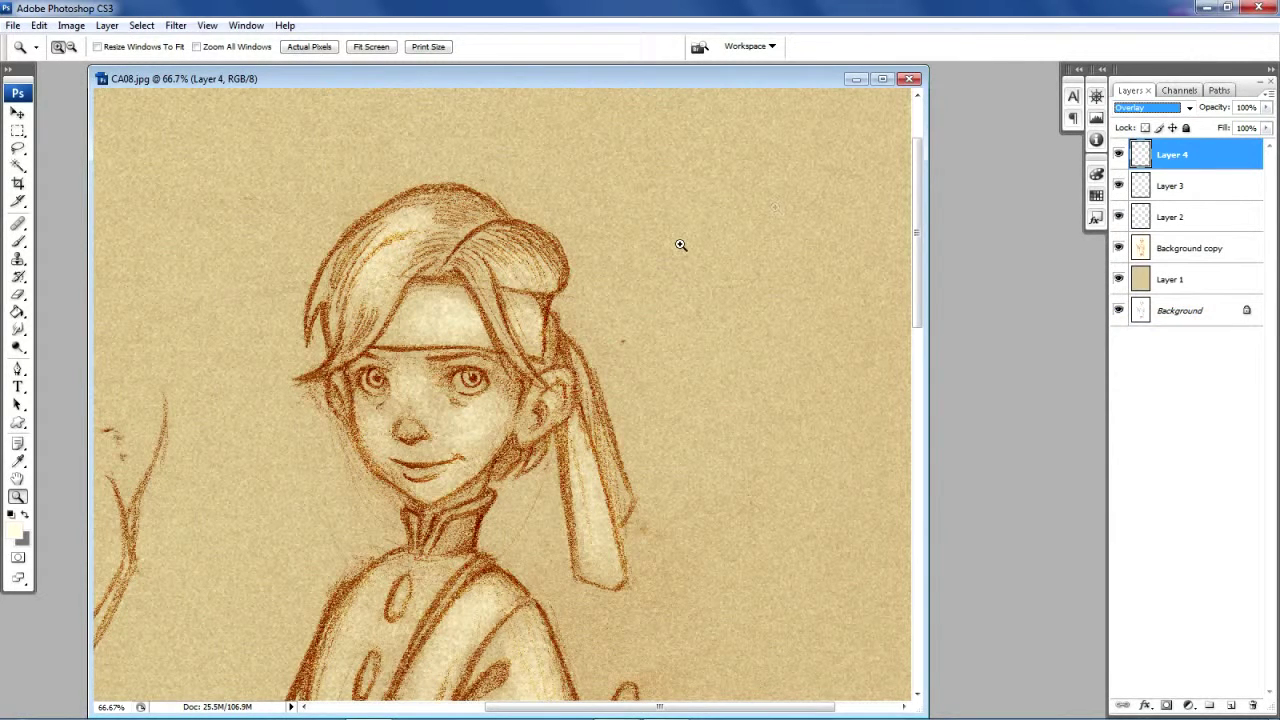
left_click(12, 514)
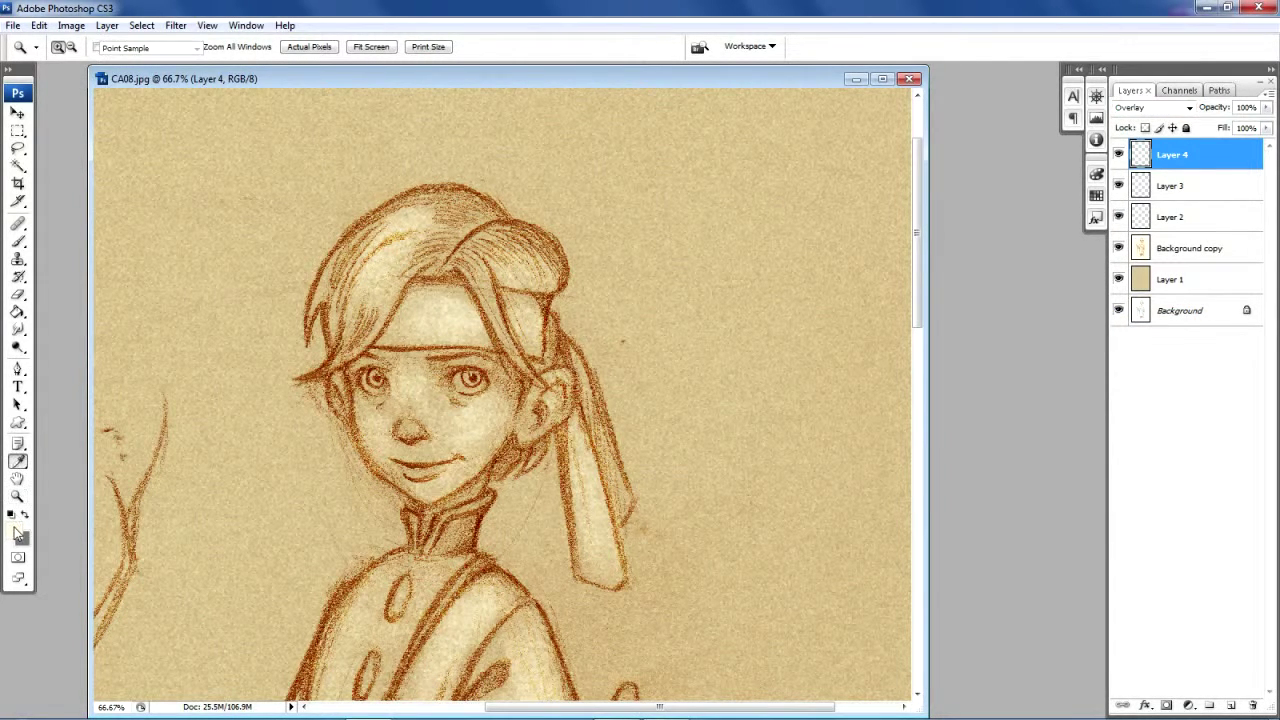
left_click_drag(567, 481, 568, 477)
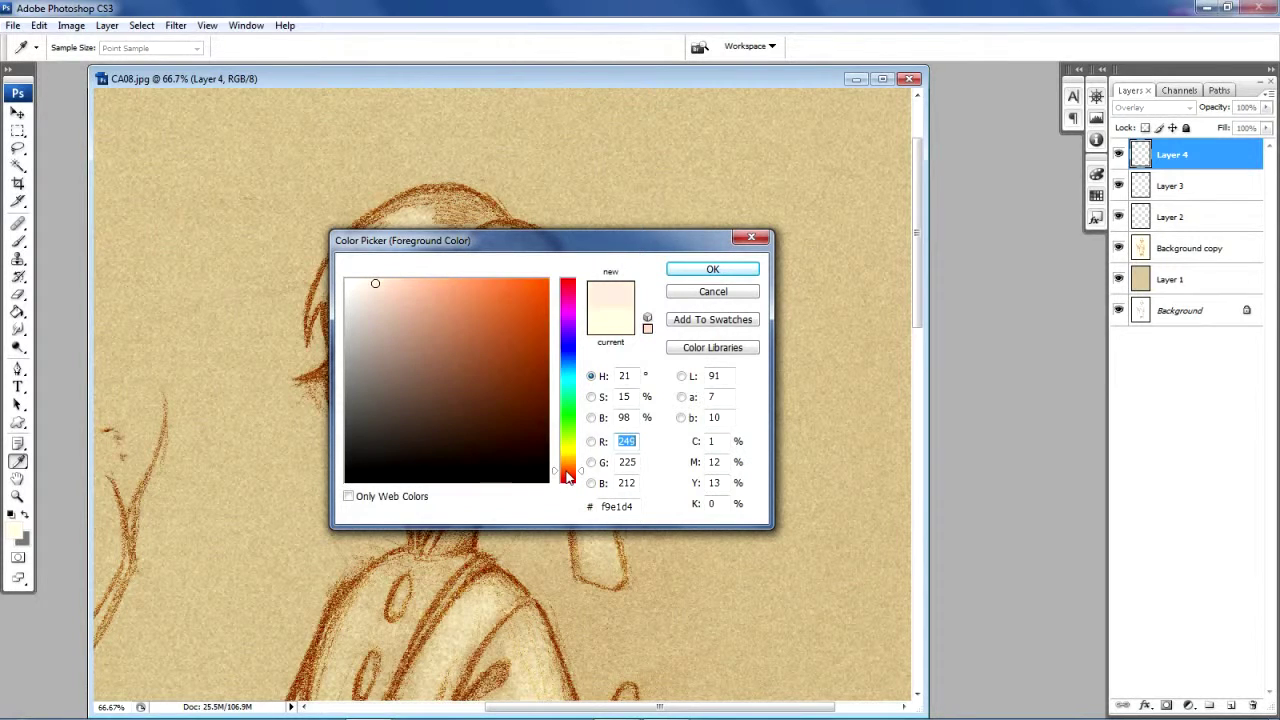
left_click_drag(506, 283, 509, 291)
left_click(691, 270)
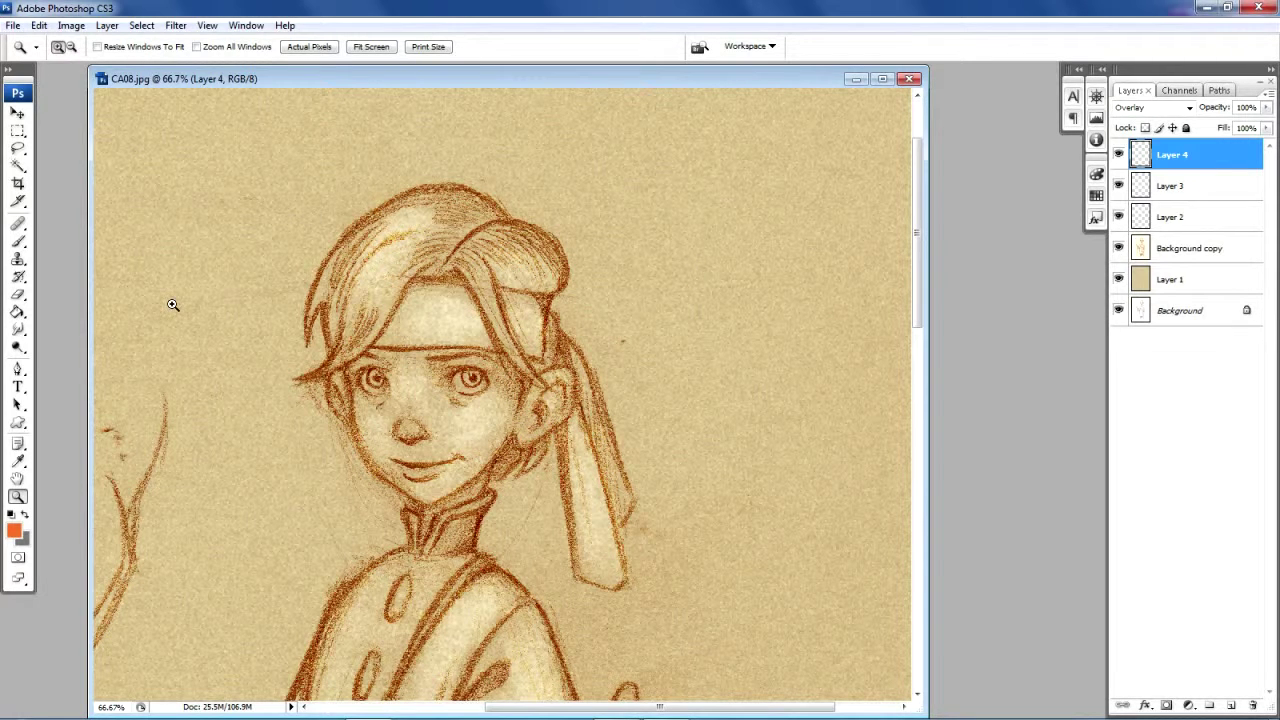
Step: Brush orange over all of the hair, including the fringe, the swept-back lock and the strands behind the ear, at 30% opacity
left_click(19, 243)
mouse_move(346, 256)
left_mouse_down()
mouse_move(330, 305)
mouse_move(366, 300)
mouse_move(320, 355)
mouse_move(350, 345)
left_mouse_up()
mouse_move(438, 235)
left_mouse_down()
mouse_move(409, 262)
mouse_move(419, 218)
mouse_move(469, 210)
mouse_move(454, 205)
mouse_move(479, 218)
mouse_move(444, 265)
mouse_move(430, 264)
mouse_move(507, 346)
mouse_move(486, 272)
mouse_move(544, 283)
mouse_move(469, 245)
mouse_move(529, 235)
mouse_move(470, 258)
left_mouse_up()
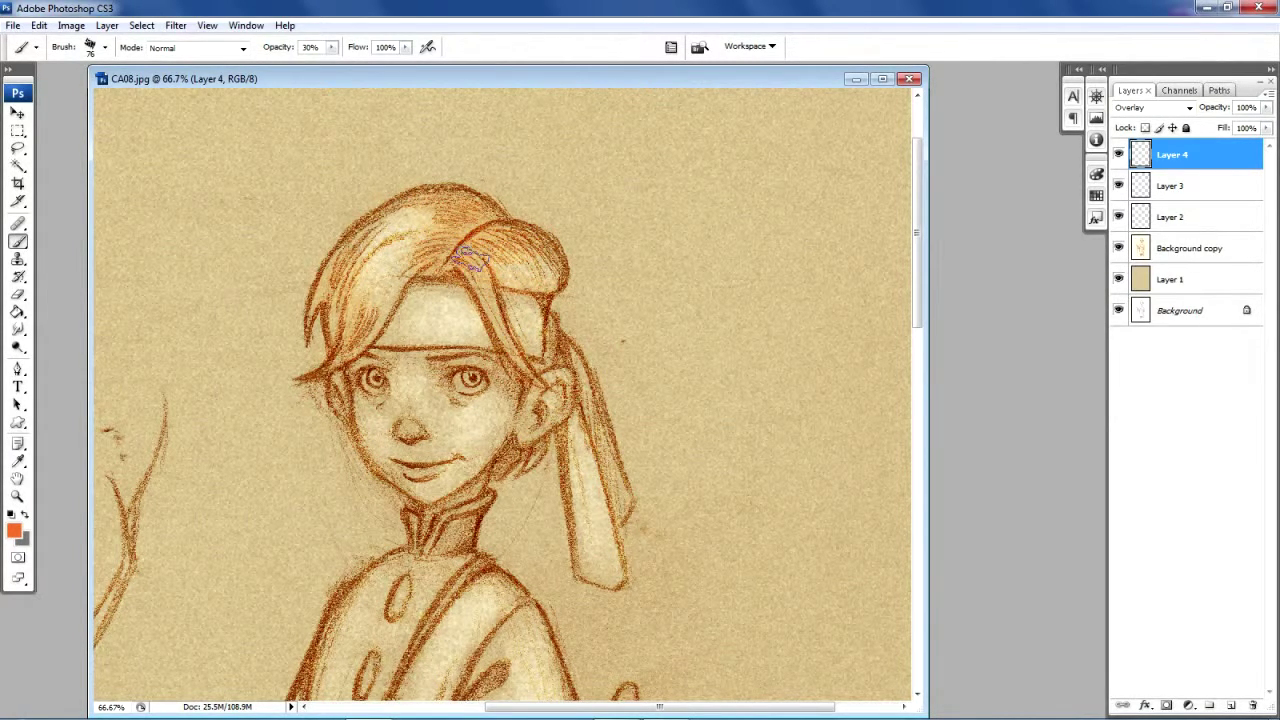
mouse_move(362, 312)
left_mouse_down()
mouse_move(350, 340)
mouse_move(335, 267)
mouse_move(337, 325)
mouse_move(332, 278)
mouse_move(327, 303)
mouse_move(357, 245)
mouse_move(392, 233)
mouse_move(350, 264)
mouse_move(394, 226)
mouse_move(360, 326)
mouse_move(377, 305)
mouse_move(348, 345)
mouse_move(444, 236)
mouse_move(420, 228)
mouse_move(420, 212)
mouse_move(452, 205)
mouse_move(437, 206)
mouse_move(462, 212)
mouse_move(438, 236)
mouse_move(433, 270)
mouse_move(468, 276)
mouse_move(507, 340)
mouse_move(448, 255)
left_mouse_up()
mouse_move(535, 243)
left_mouse_down()
mouse_move(540, 282)
mouse_move(505, 280)
mouse_move(548, 288)
mouse_move(560, 325)
mouse_move(515, 470)
mouse_move(525, 458)
left_mouse_up()
mouse_move(318, 305)
left_mouse_down()
mouse_move(335, 300)
mouse_move(352, 334)
mouse_move(316, 374)
left_mouse_up()
left_click_drag(528, 278, 572, 288)
scroll(970, 312, "down", 3)
scroll(969, 293, "up", 1)
left_click_drag(507, 197, 550, 205)
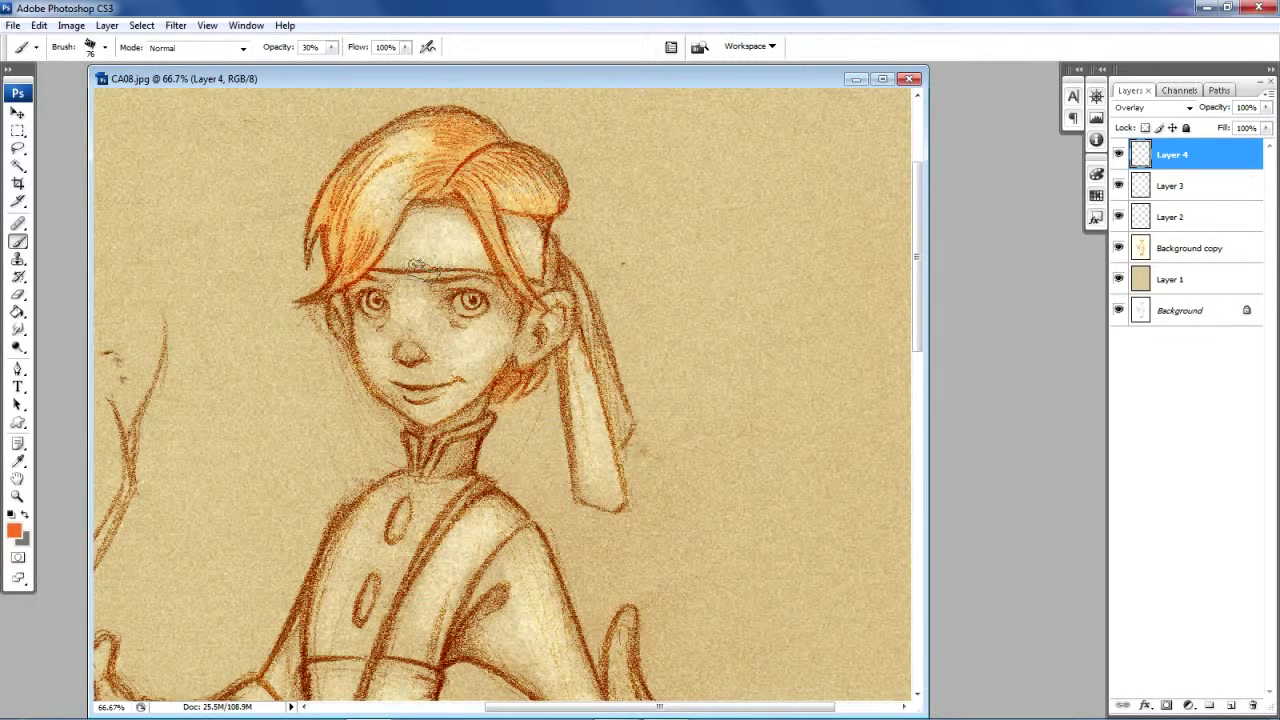
left_click_drag(365, 194, 360, 198)
Step: Add another empty layer above Layer 4 and set its blending mode to Overlay
left_click(17, 497)
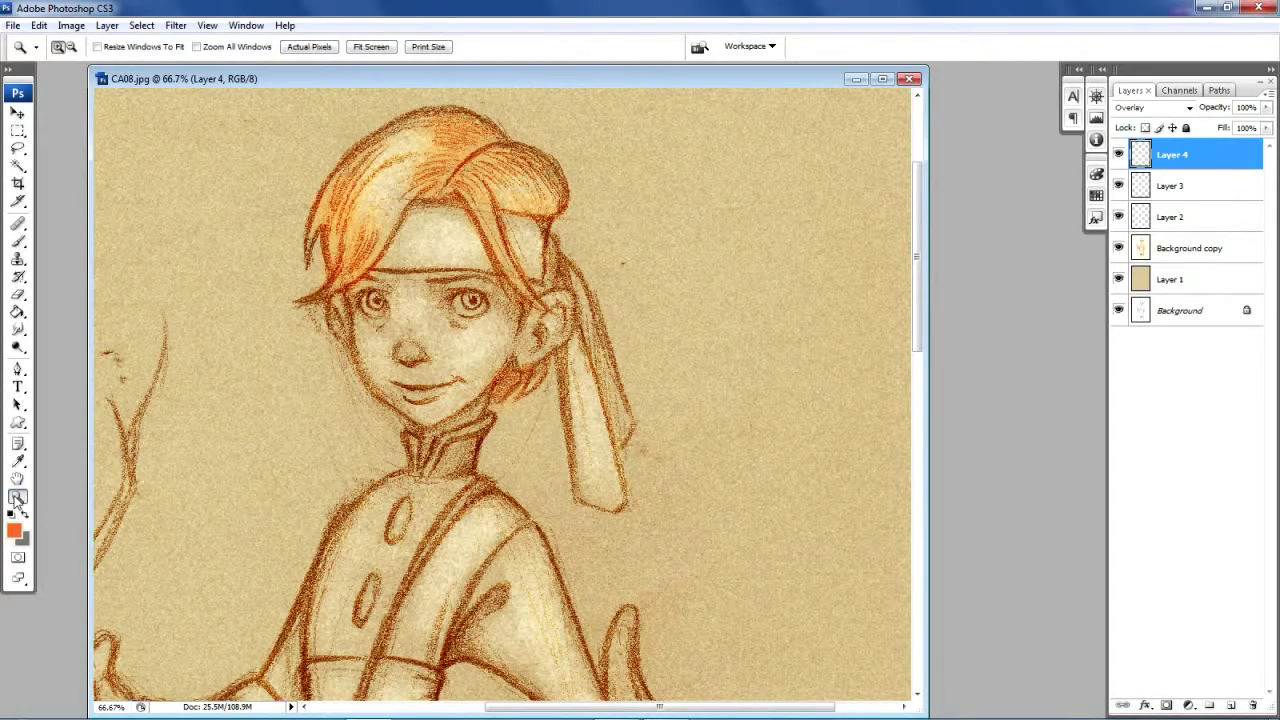
left_click(370, 358)
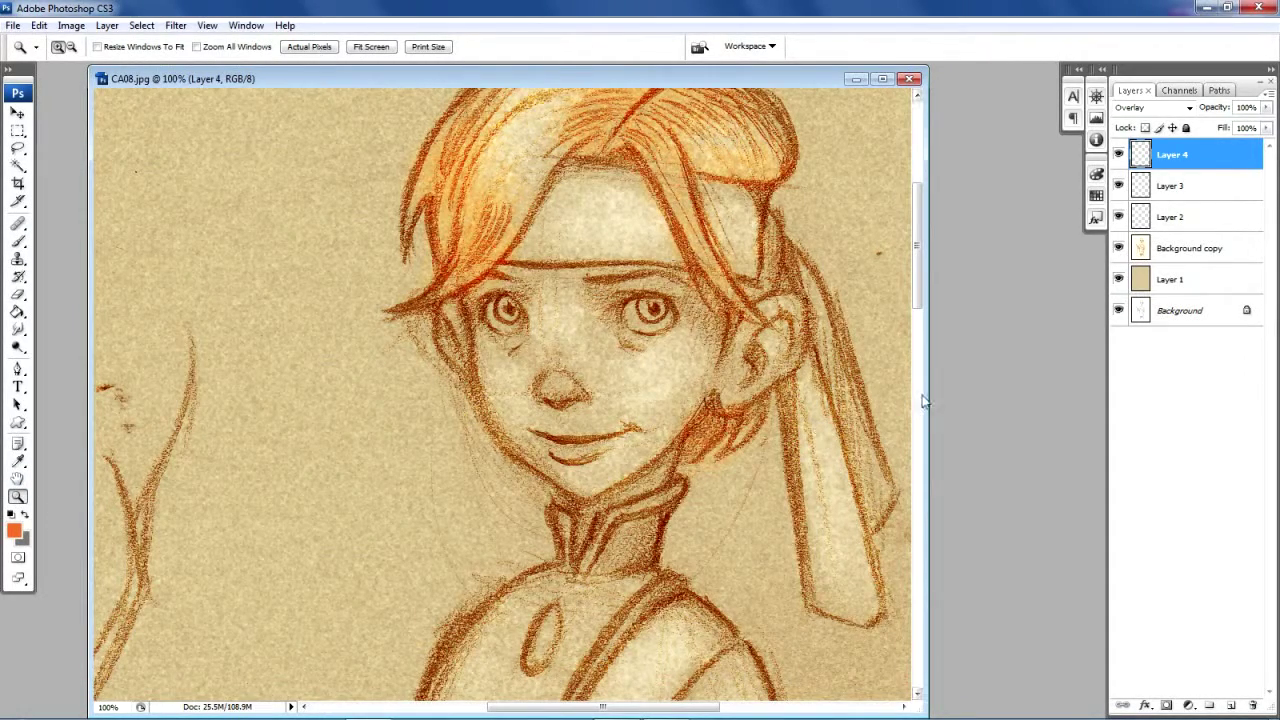
left_click_drag(924, 394, 1040, 308)
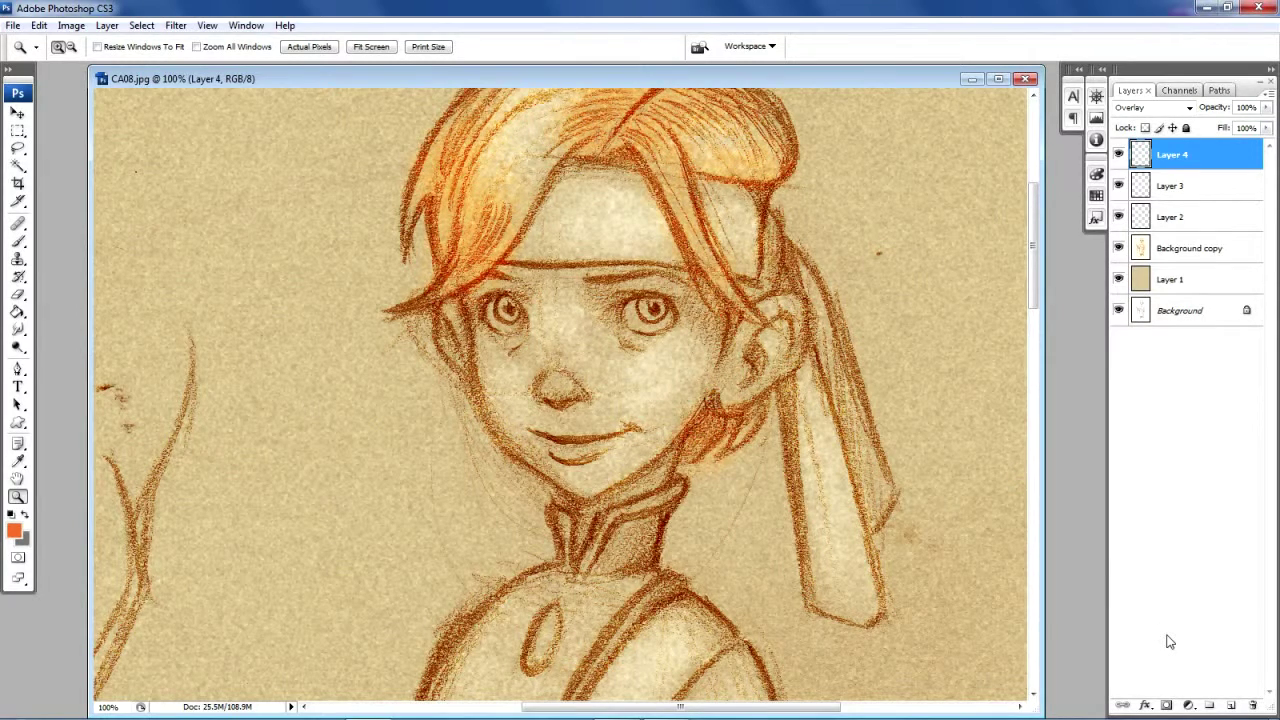
left_click(1231, 706)
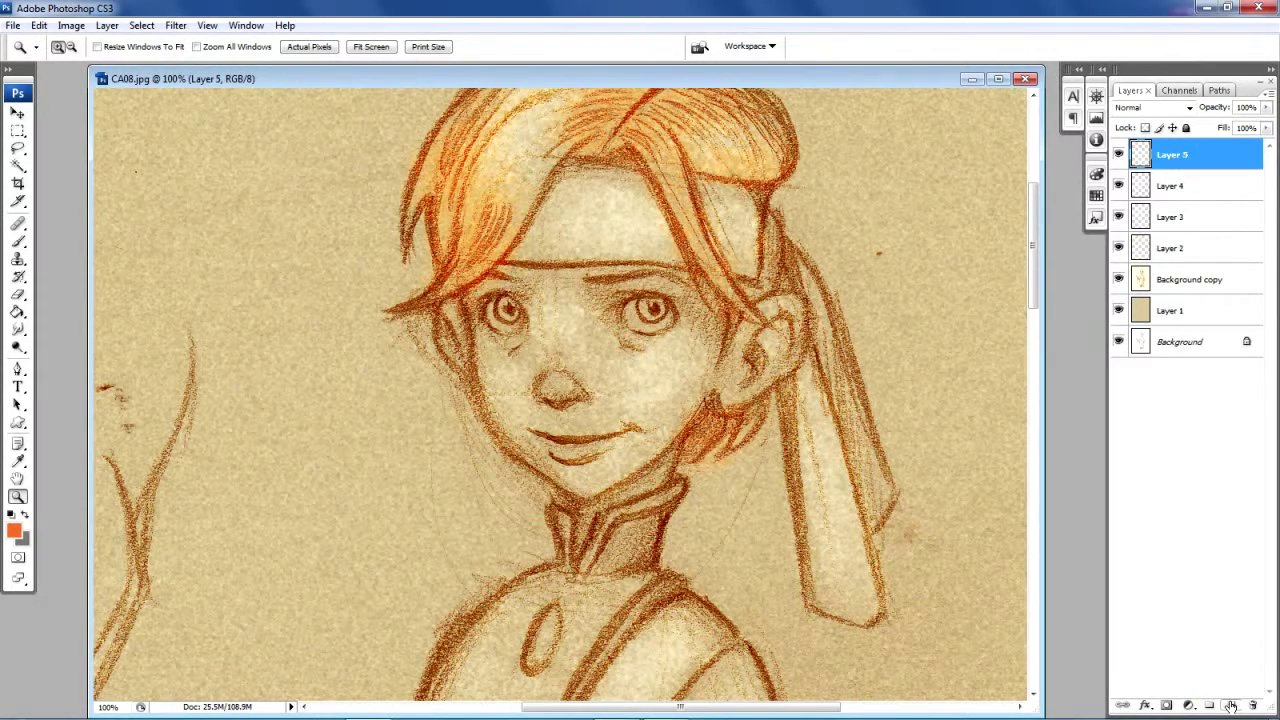
left_click(1187, 109)
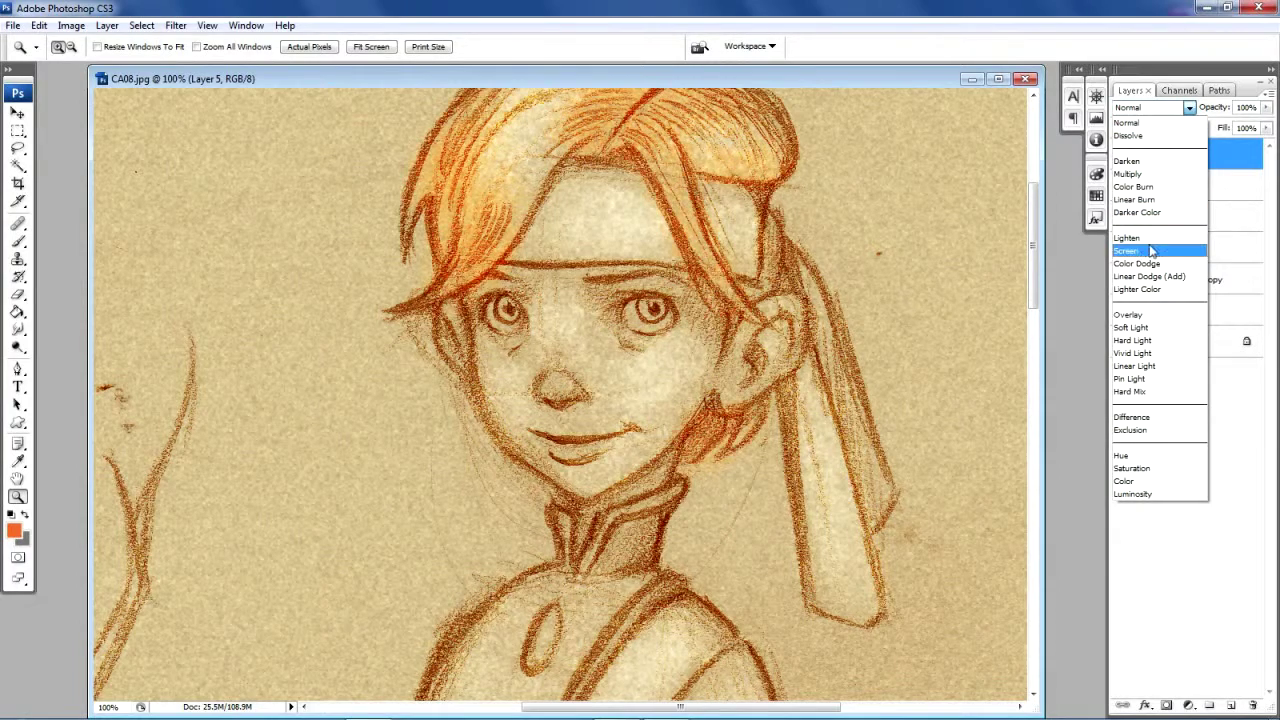
left_click(1155, 315)
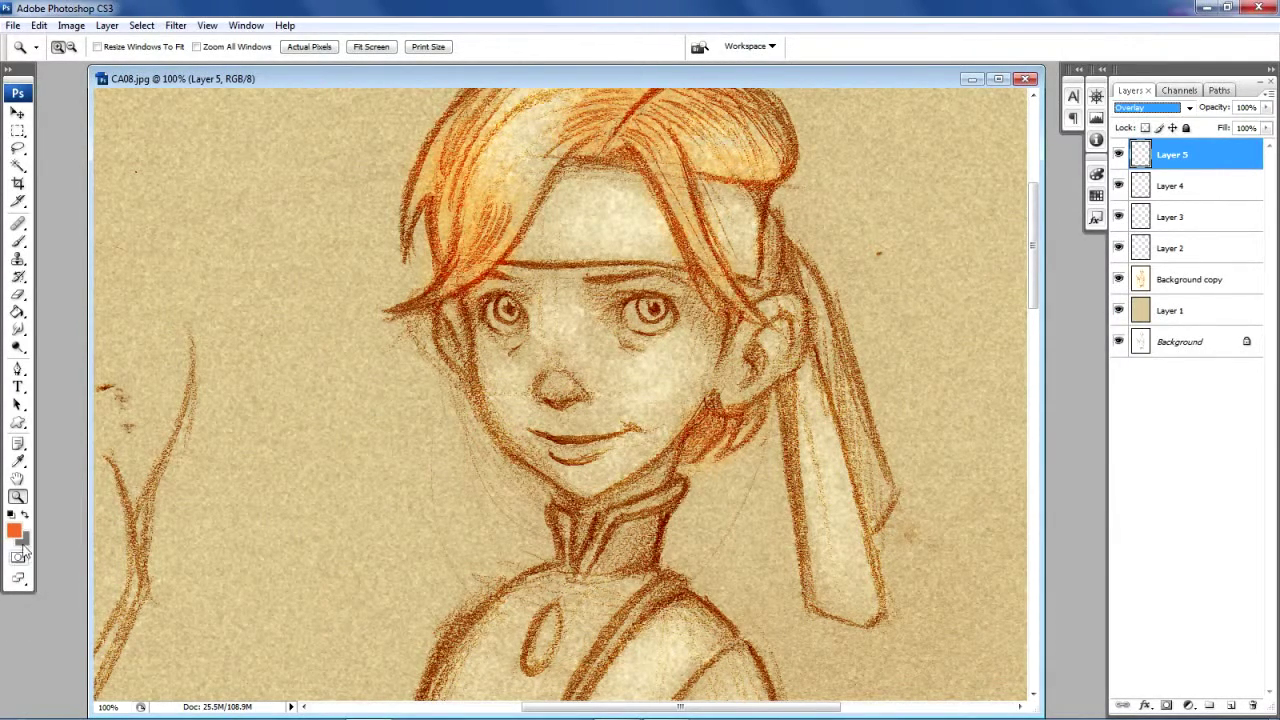
Step: Change the foreground colour to salmon pink #f68166
left_click(17, 534)
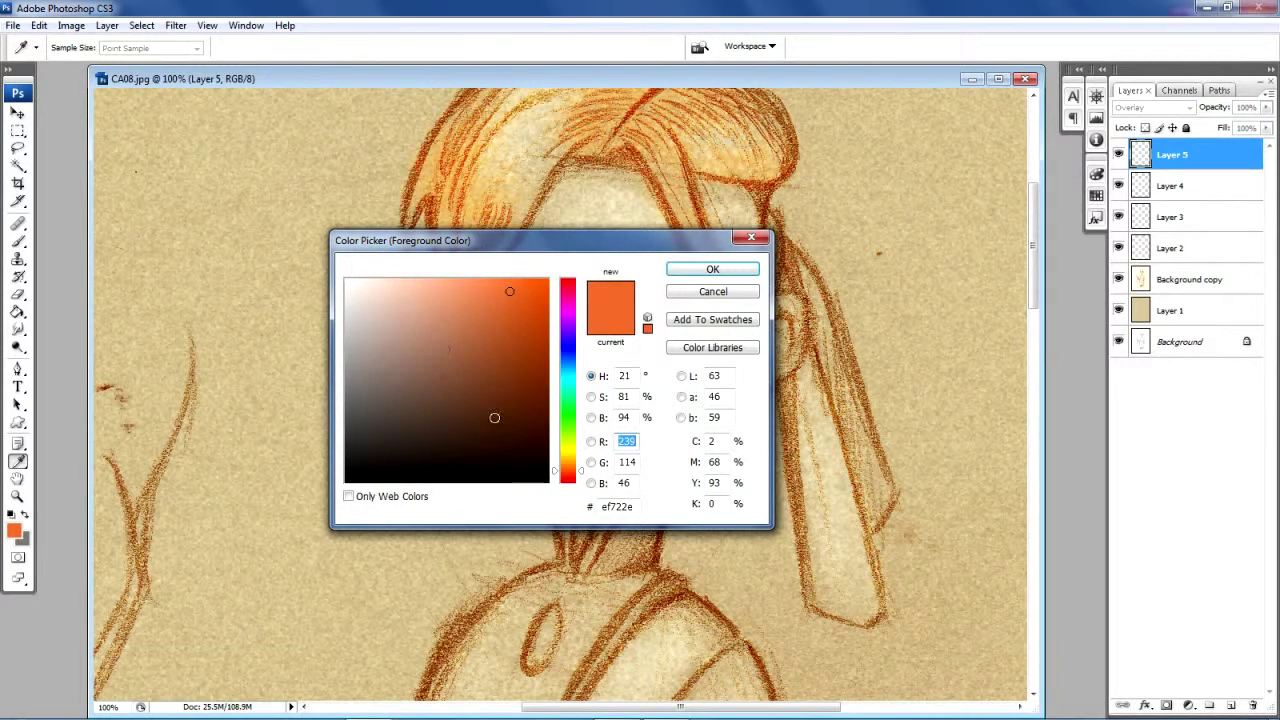
left_click_drag(556, 476, 556, 481)
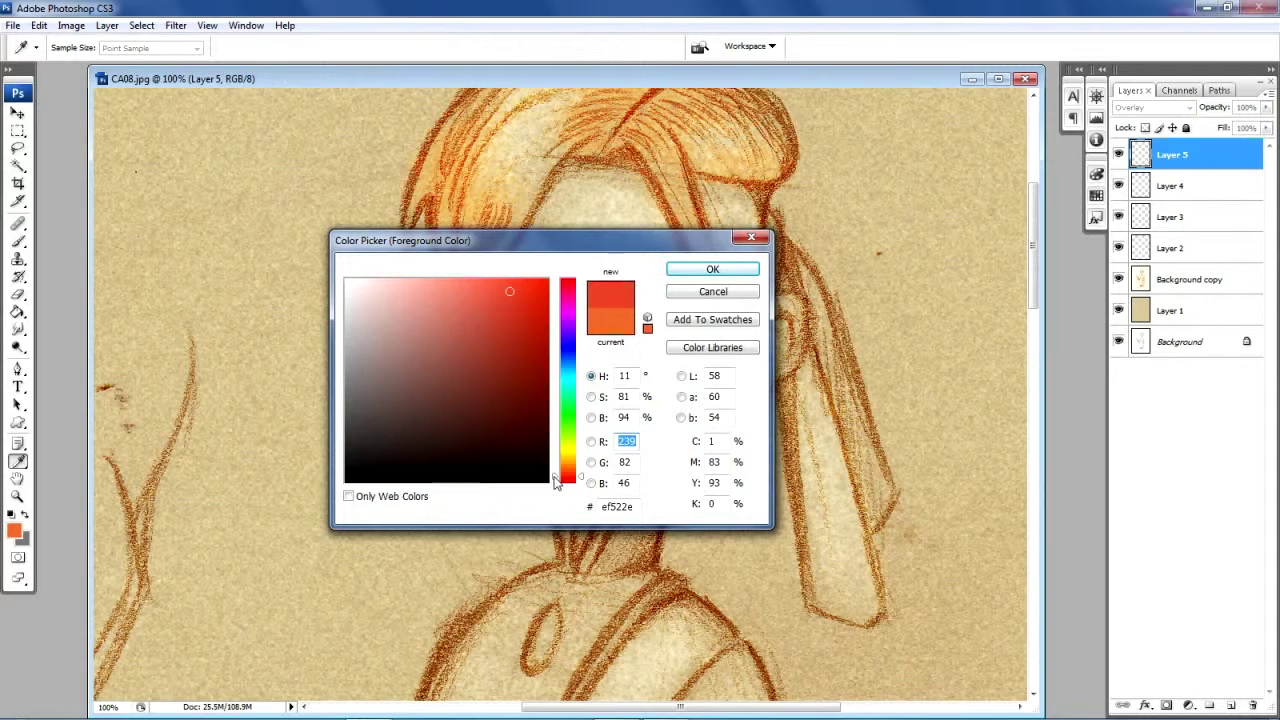
left_click(464, 286)
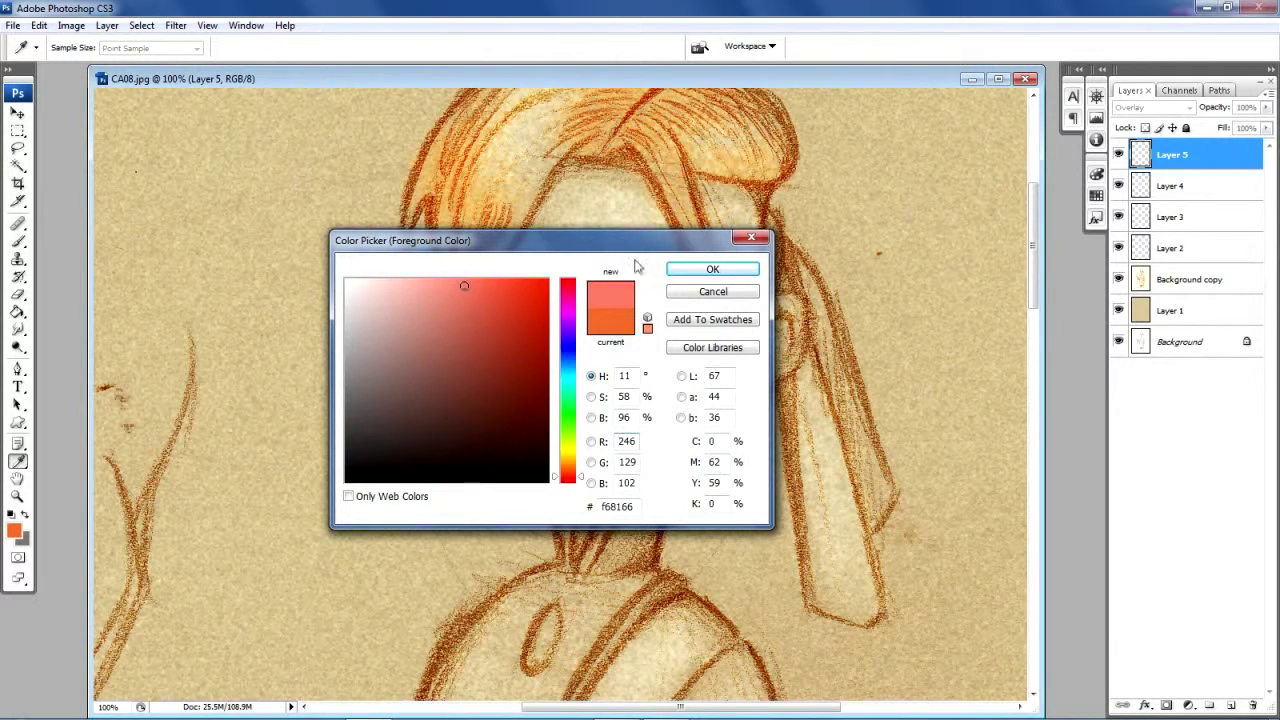
left_click(736, 274)
key("z")
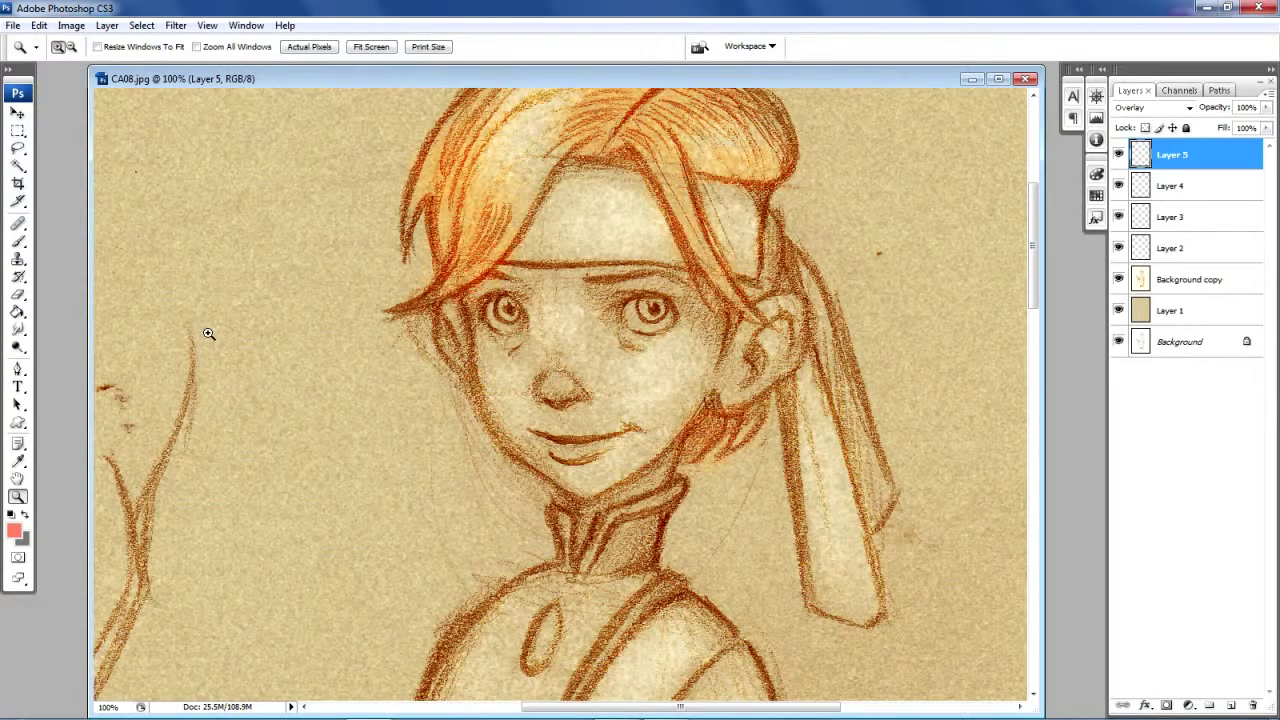
Step: Brush salmon pink onto the face's skin areas and the fingertips of the hanging hand at 30% opacity
left_click(18, 241)
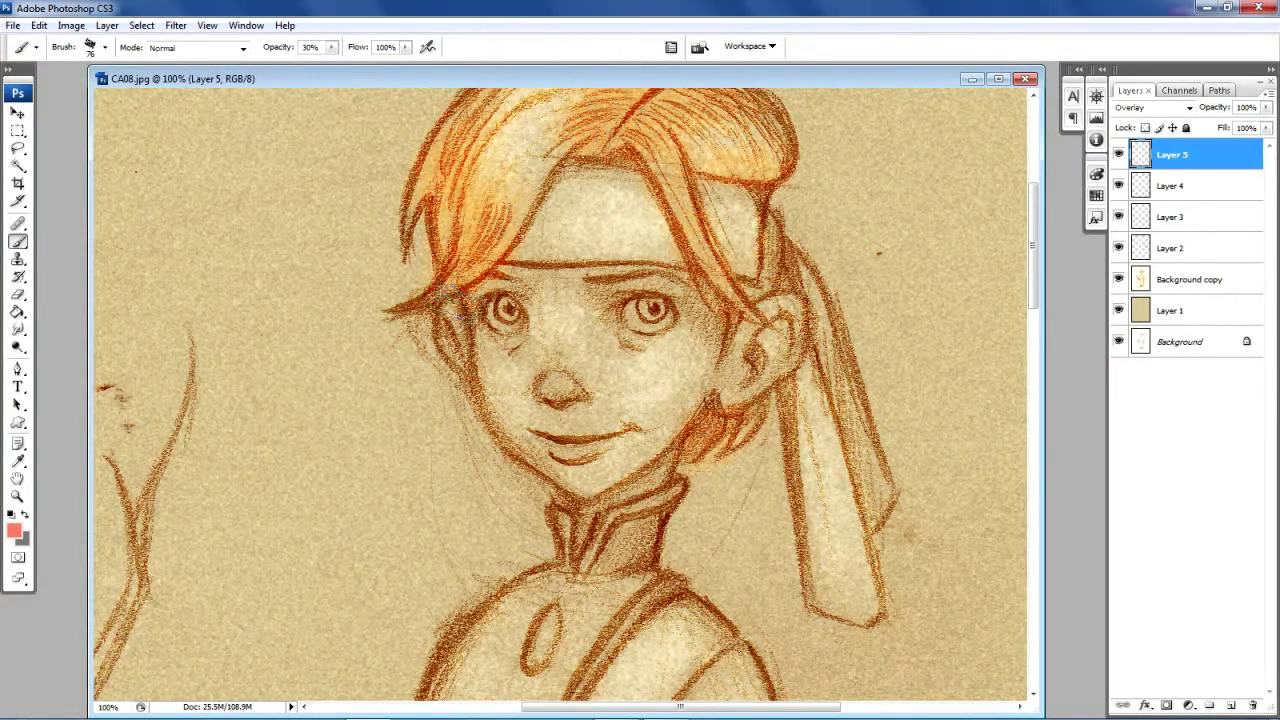
mouse_move(645, 393)
left_mouse_down()
mouse_move(636, 365)
mouse_move(668, 380)
mouse_move(620, 395)
mouse_move(678, 347)
mouse_move(645, 353)
mouse_move(683, 390)
mouse_move(613, 353)
mouse_move(688, 353)
mouse_move(608, 383)
mouse_move(498, 370)
mouse_move(533, 450)
mouse_move(593, 430)
mouse_move(633, 385)
mouse_move(603, 360)
mouse_move(698, 345)
mouse_move(588, 420)
mouse_move(558, 380)
mouse_move(560, 463)
mouse_move(583, 440)
mouse_move(553, 450)
mouse_move(623, 425)
mouse_move(673, 440)
mouse_move(708, 385)
mouse_move(788, 320)
mouse_move(783, 310)
mouse_move(793, 325)
mouse_move(783, 303)
mouse_move(783, 320)
mouse_move(618, 360)
mouse_move(443, 330)
mouse_move(586, 355)
mouse_move(603, 318)
left_mouse_up()
left_click_drag(1037, 202, 1053, 376)
mouse_move(872, 484)
left_mouse_down()
mouse_move(866, 549)
mouse_move(845, 462)
left_mouse_up()
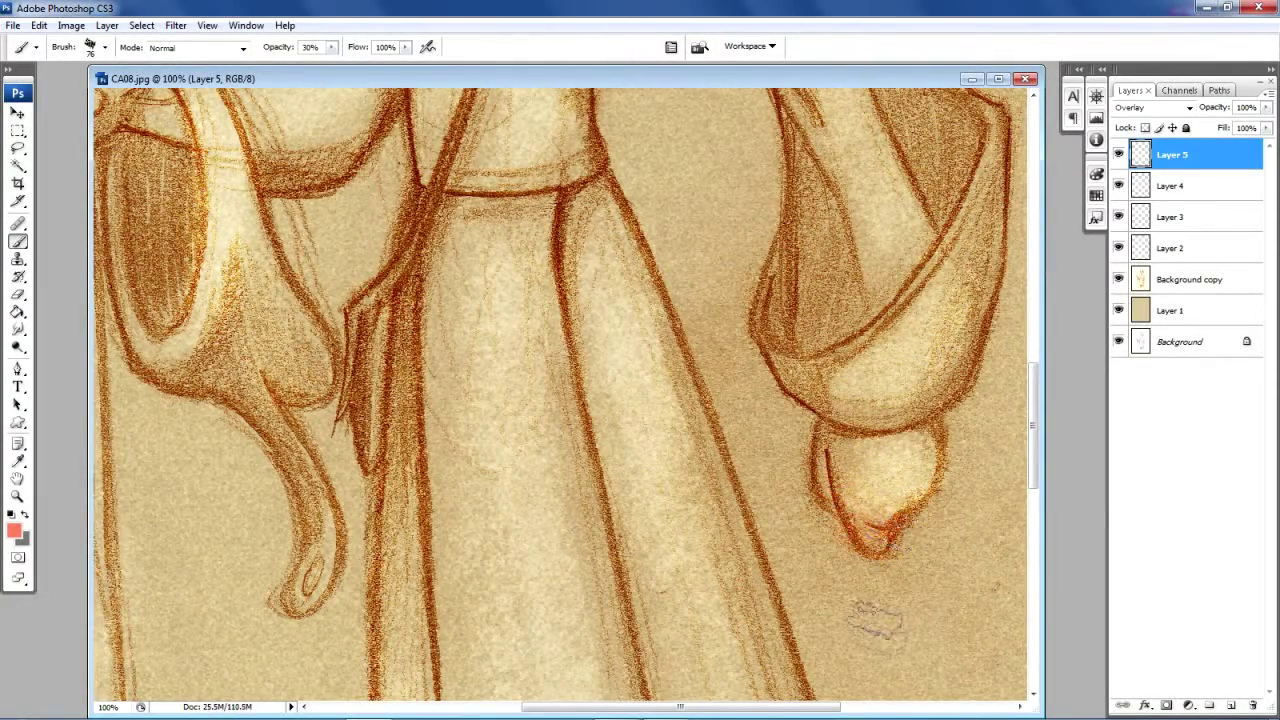
Step: Tint the thumb and fingers of the hand gripping the staff with salmon pink, and return to the face
mouse_move(805, 707)
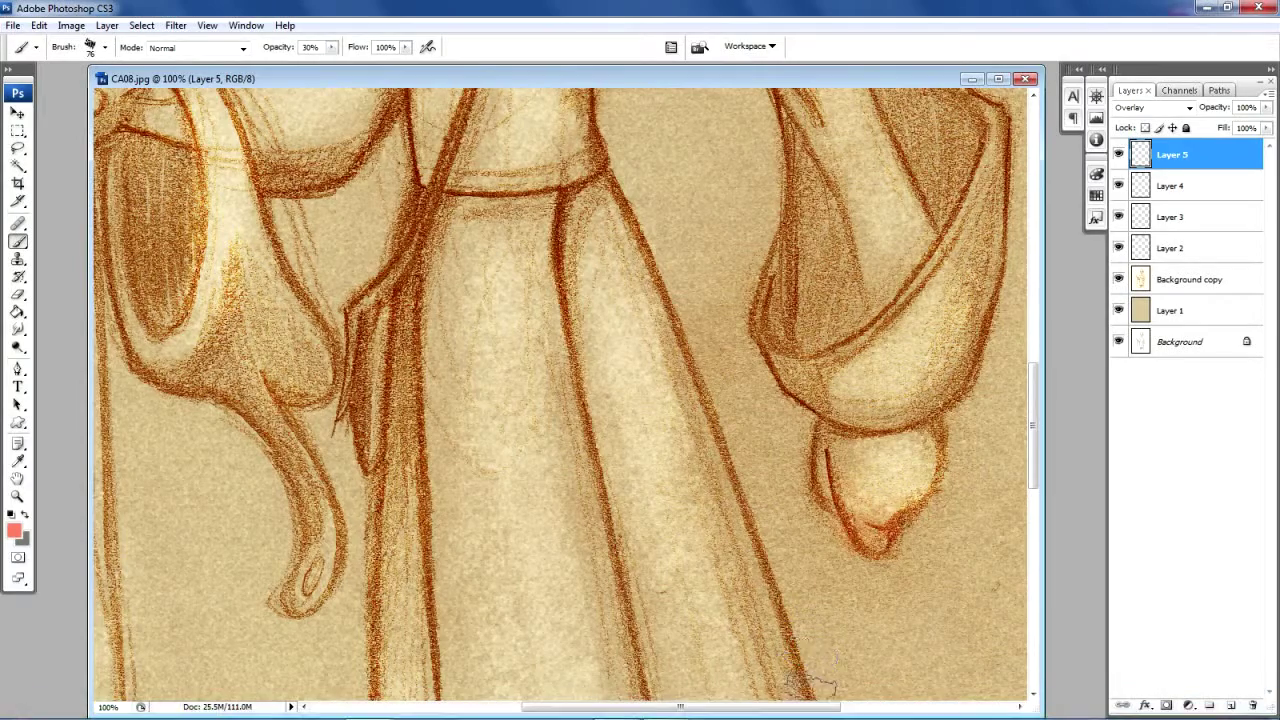
mouse_move(810, 712)
left_mouse_down()
mouse_move(626, 712)
mouse_move(723, 713)
left_mouse_up()
mouse_move(1034, 440)
left_mouse_down()
mouse_move(1034, 335)
mouse_move(1012, 374)
left_mouse_up()
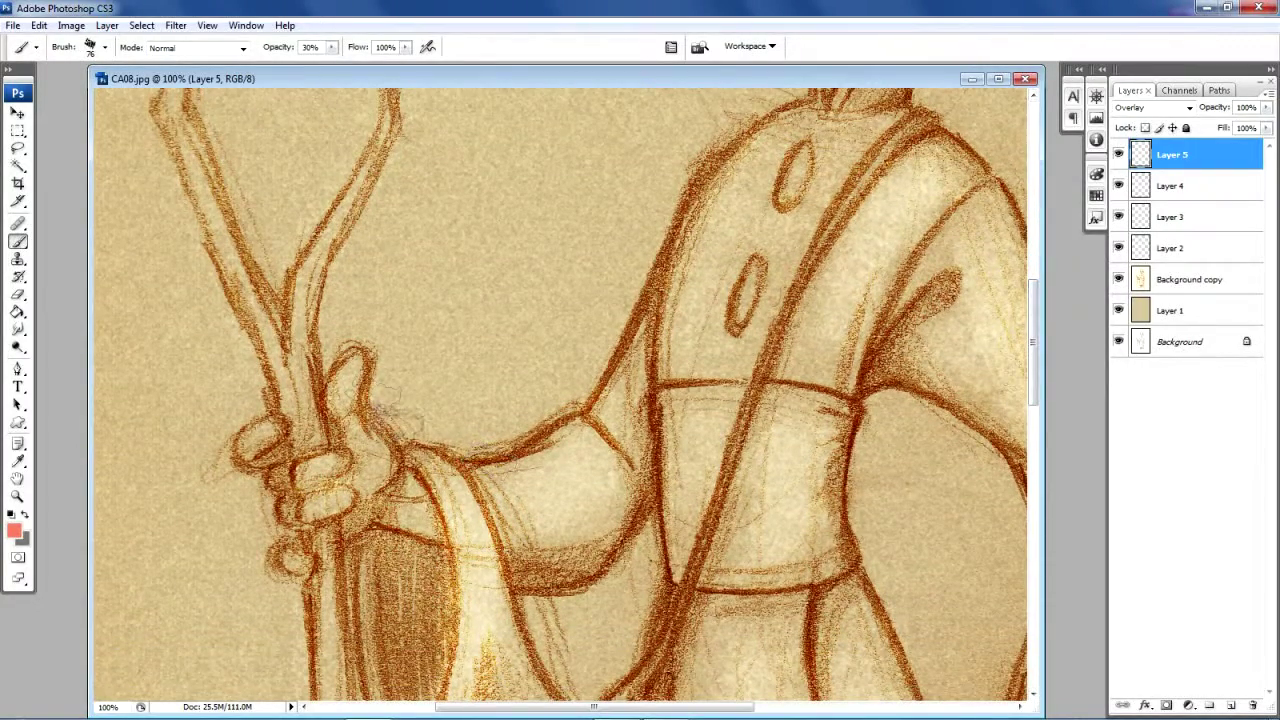
mouse_move(343, 391)
left_mouse_down()
mouse_move(340, 351)
mouse_move(312, 438)
mouse_move(265, 433)
mouse_move(275, 416)
mouse_move(325, 471)
mouse_move(335, 458)
mouse_move(318, 515)
left_mouse_up()
left_click_drag(320, 405, 360, 356)
left_click_drag(685, 713, 780, 713)
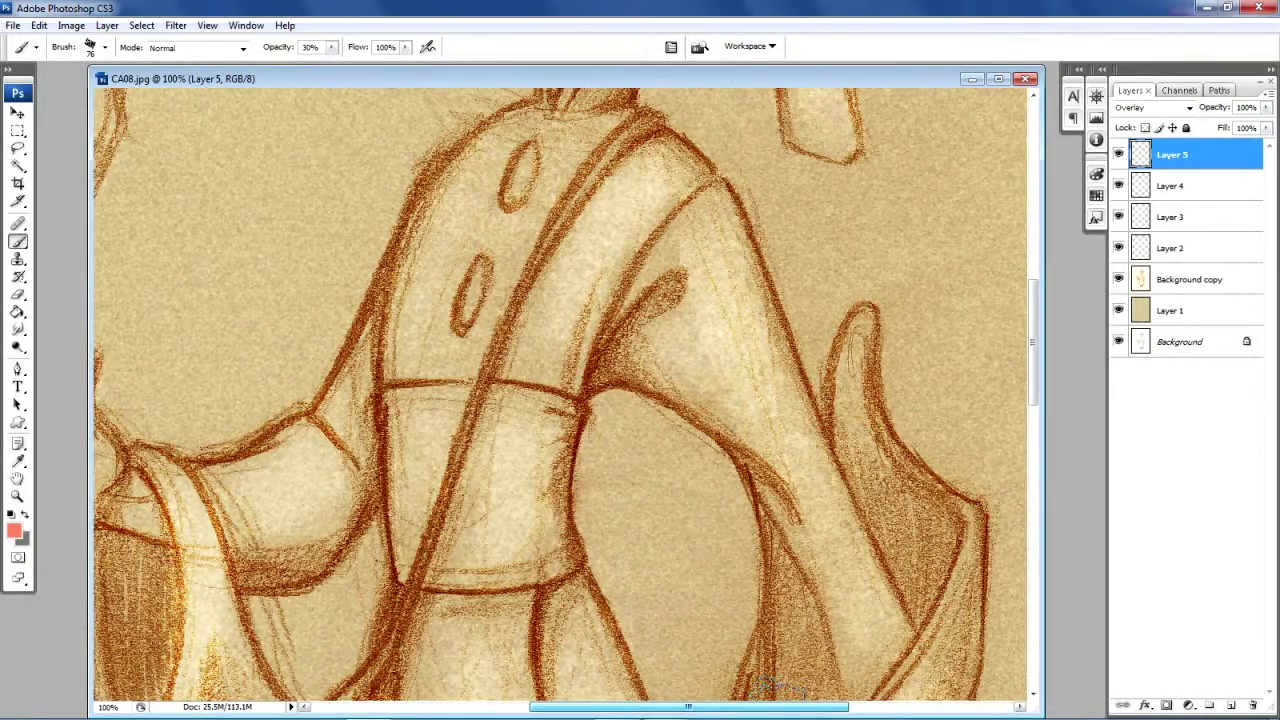
left_click_drag(1040, 388, 1043, 288)
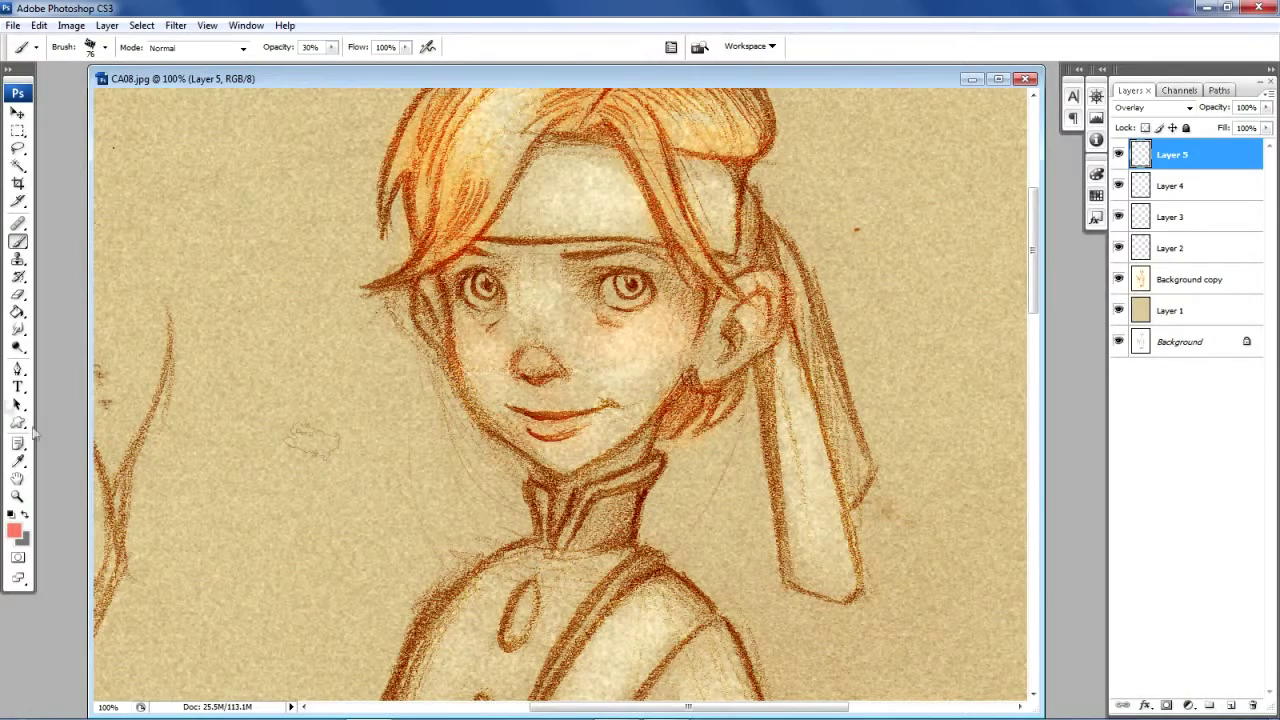
left_click(17, 497)
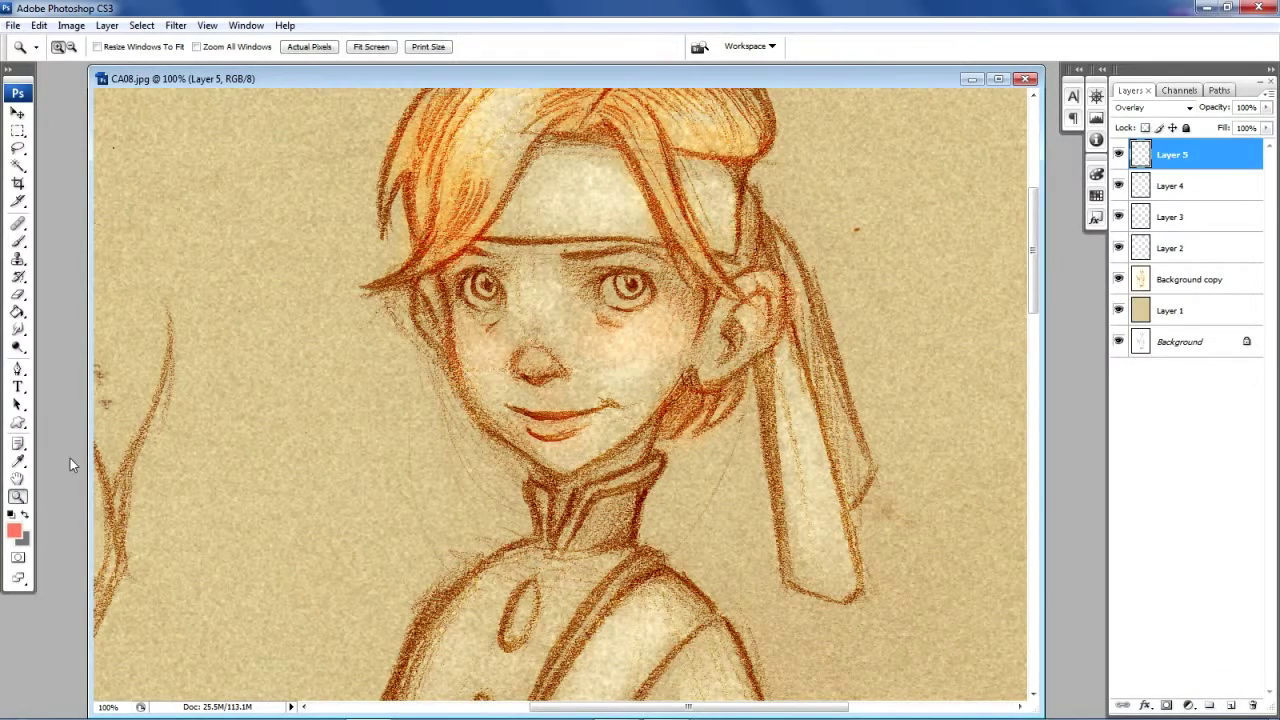
Step: Add a new layer above Layer 5, choose pale pink #f9e8e4 as the foreground colour, and set the layer's blending mode to Overlay
left_click(514, 322)
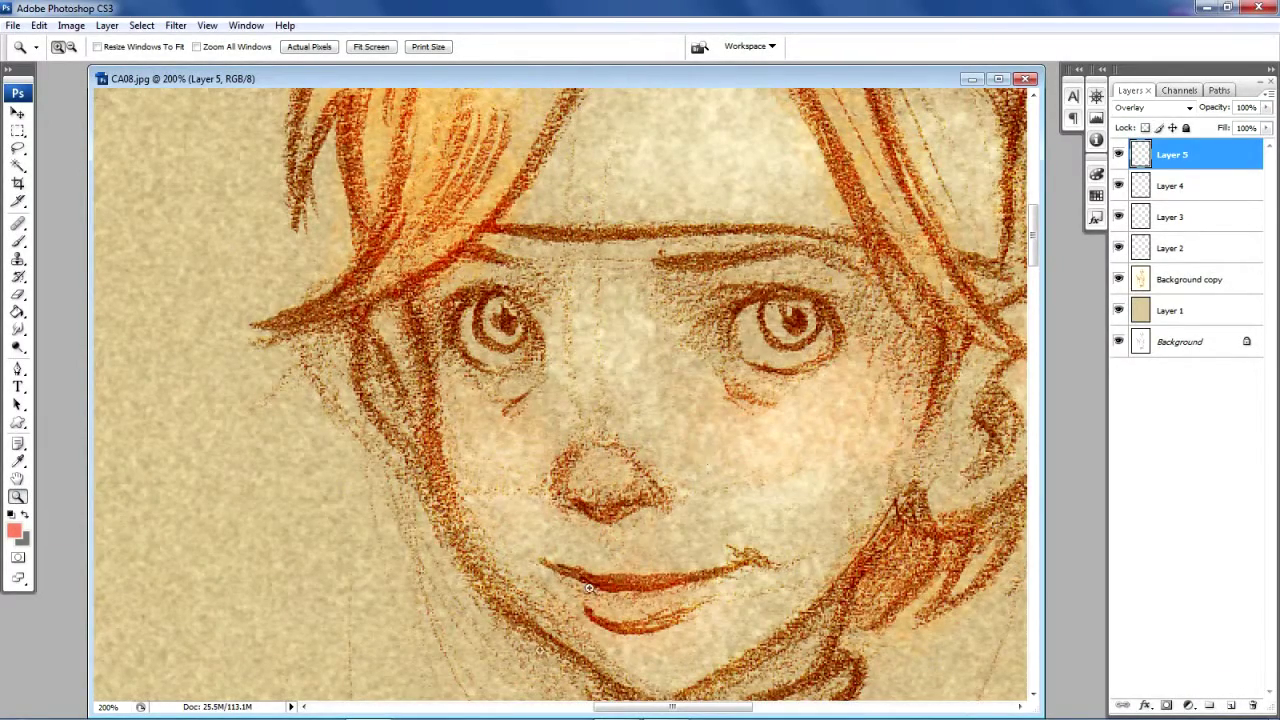
left_click_drag(656, 708, 679, 713)
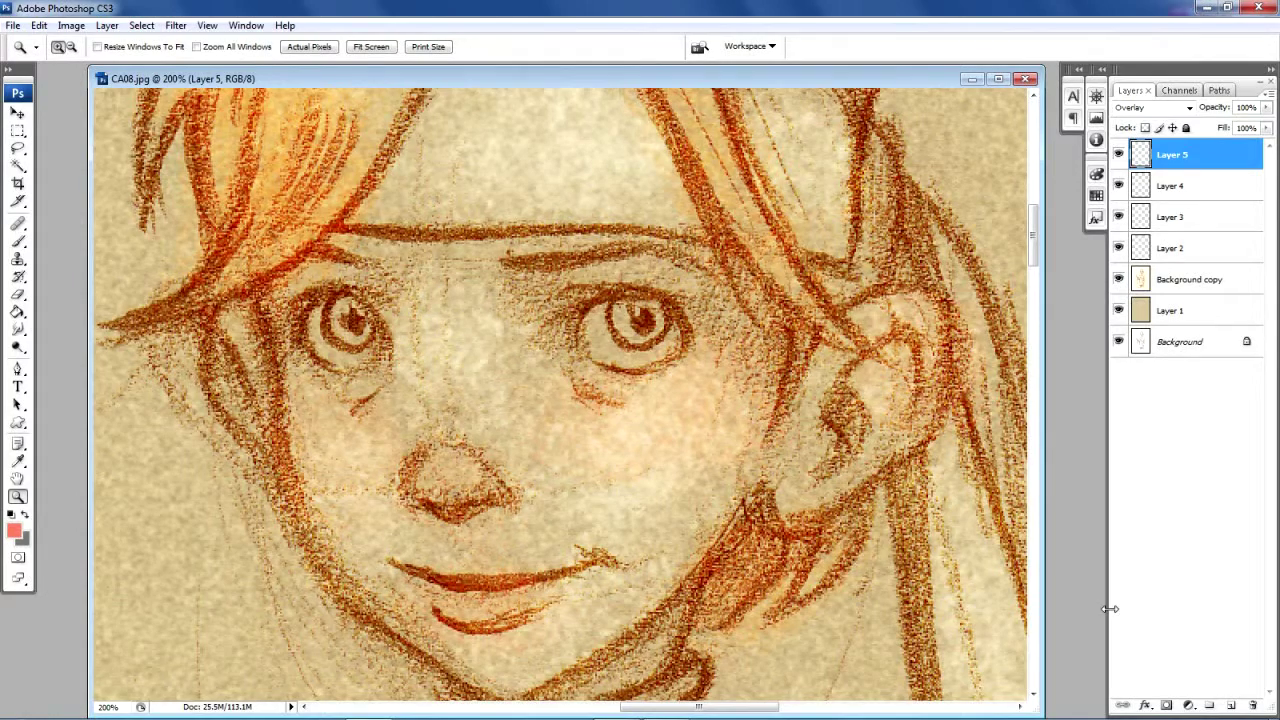
left_click(1233, 707)
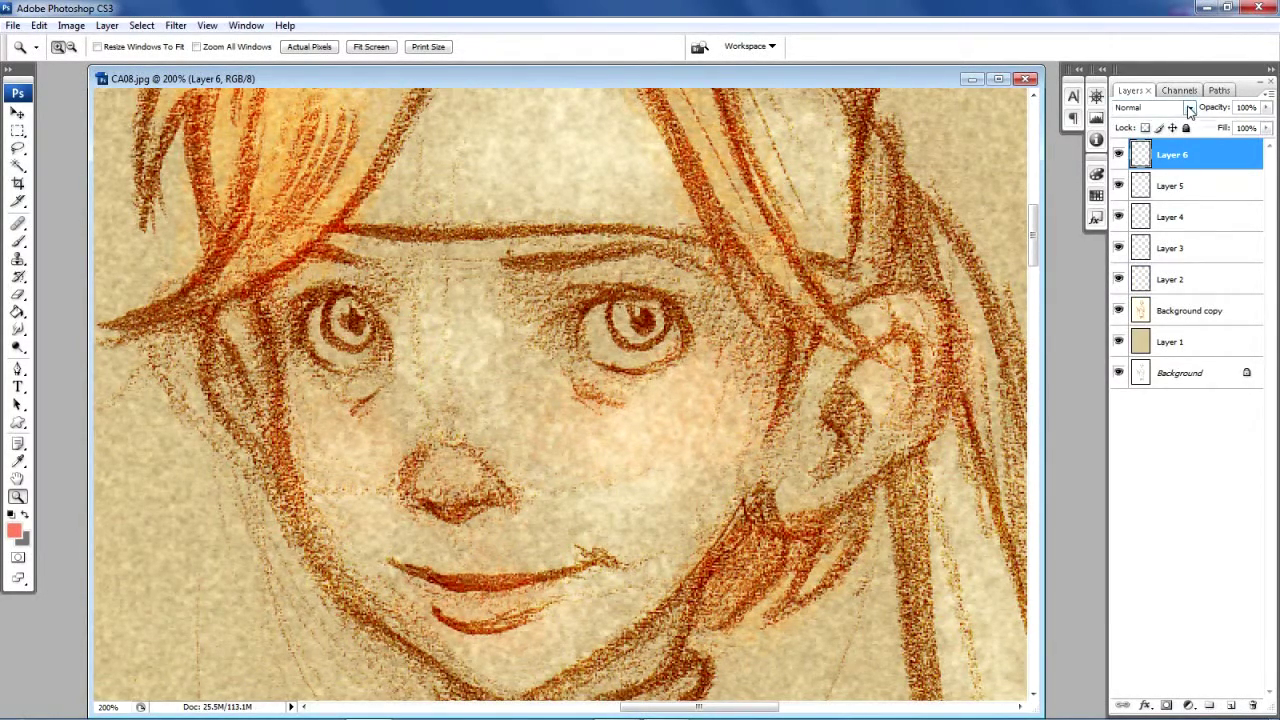
left_click(17, 532)
left_click(362, 283)
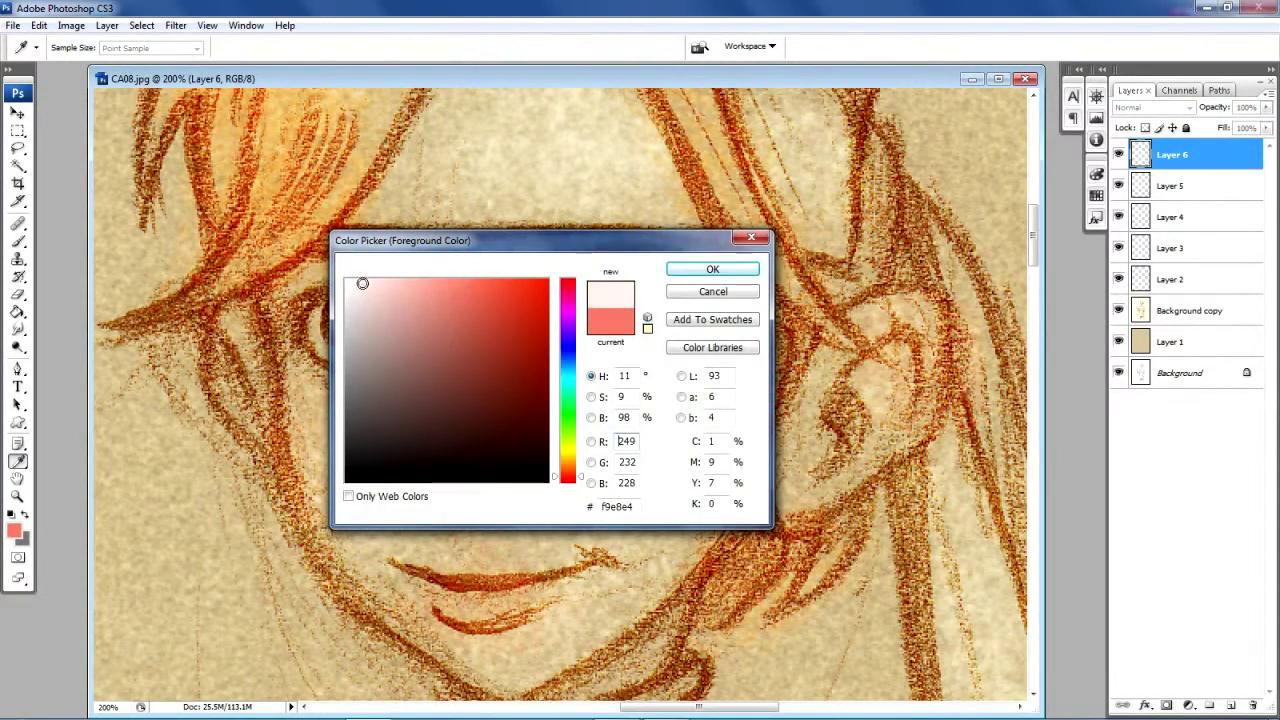
left_click(707, 272)
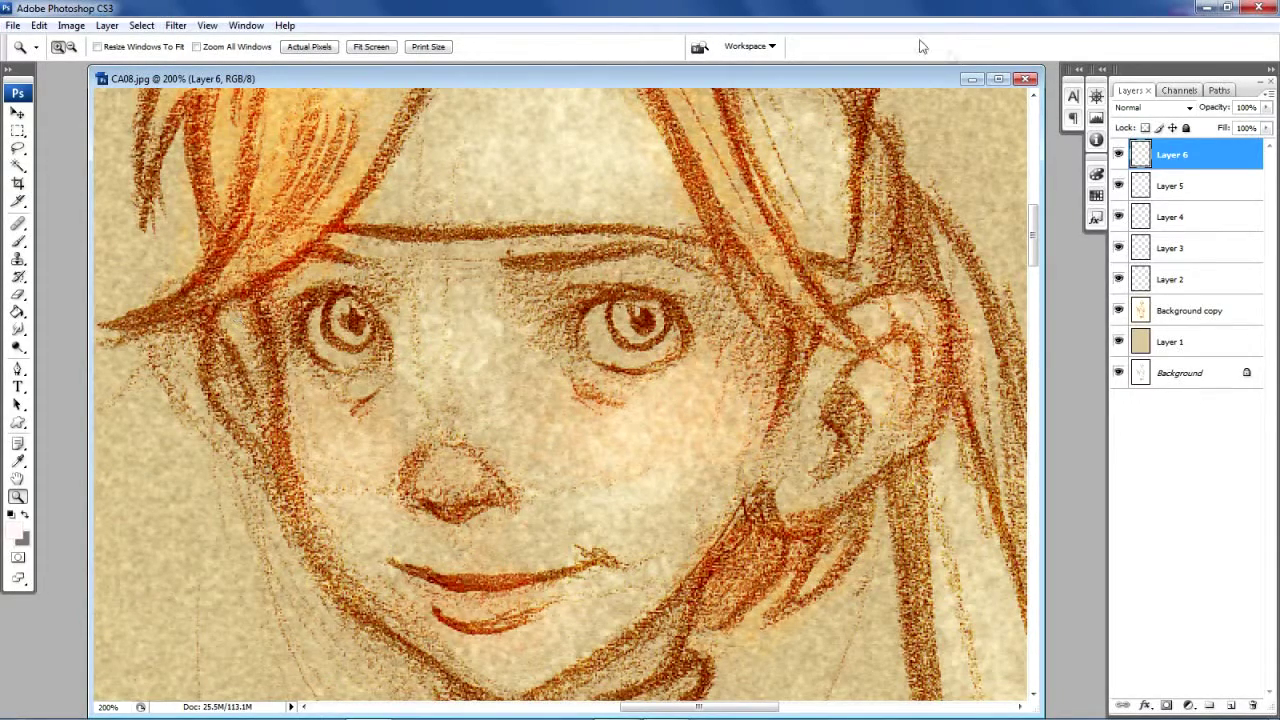
left_click(1160, 107)
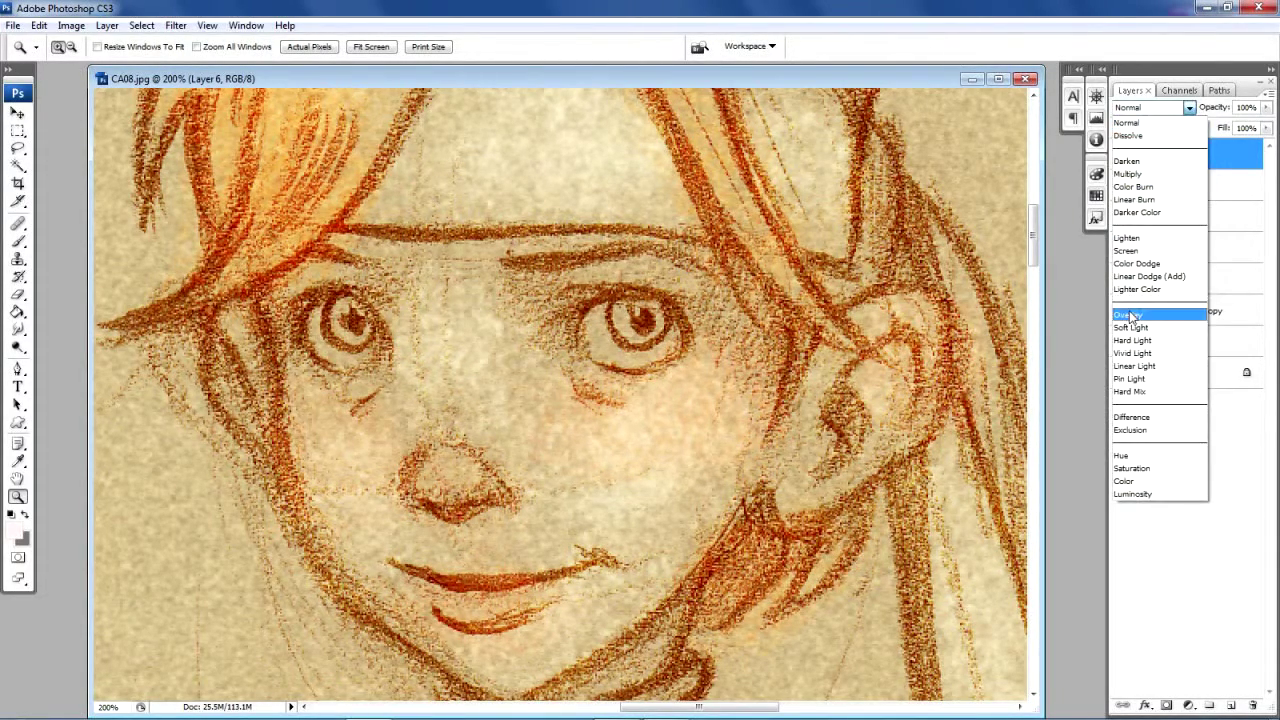
left_click(1133, 312)
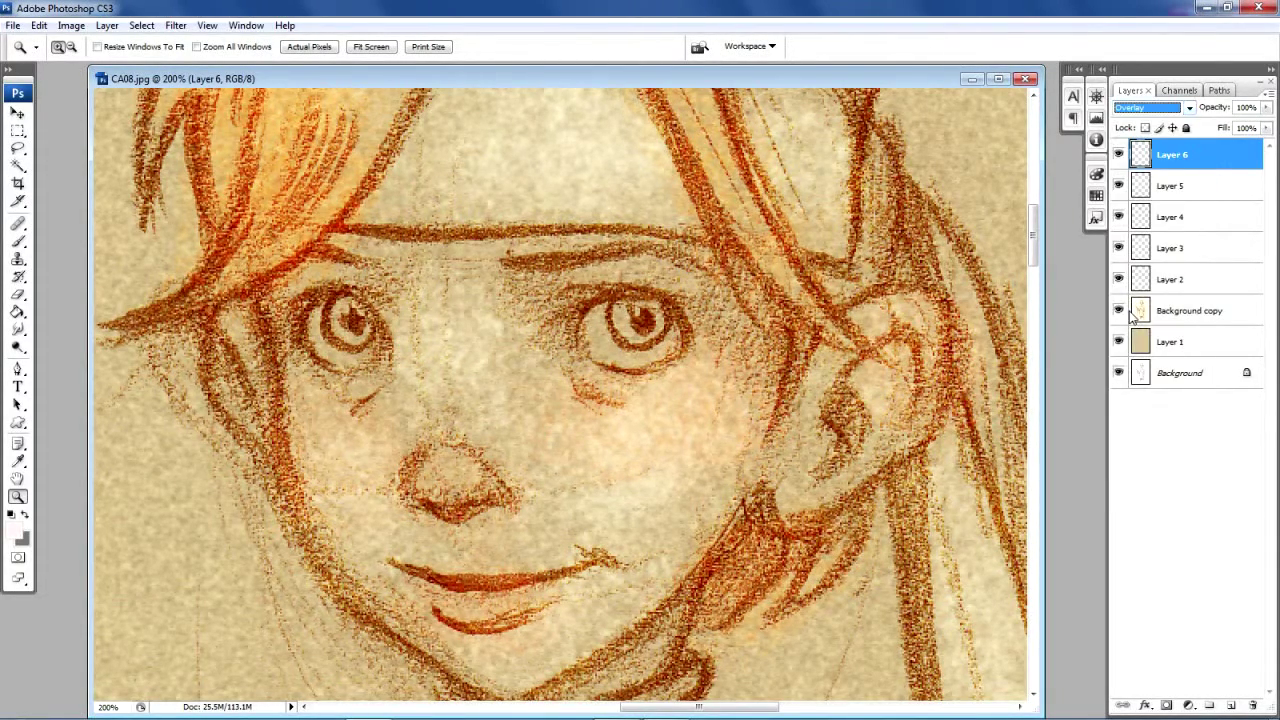
Step: Brighten the whites of both eyes with pale pink, using a 17 px brush at 30% opacity
left_click(19, 295)
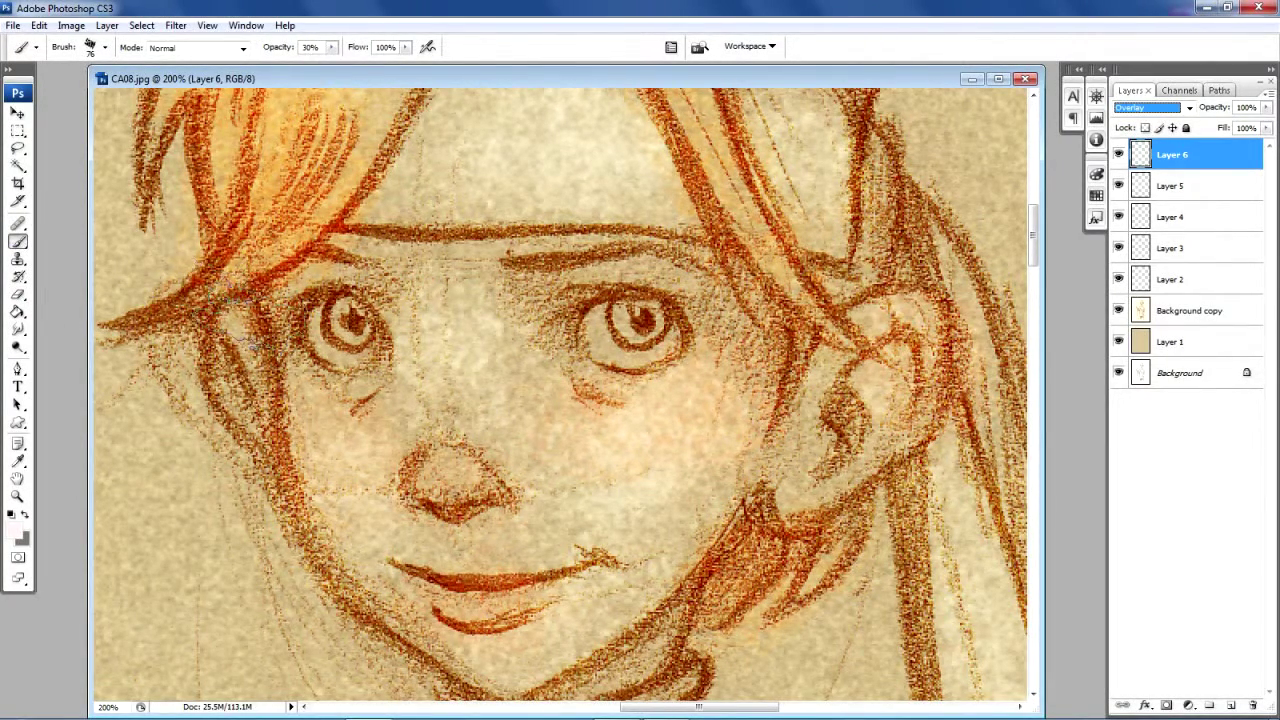
left_click(95, 49)
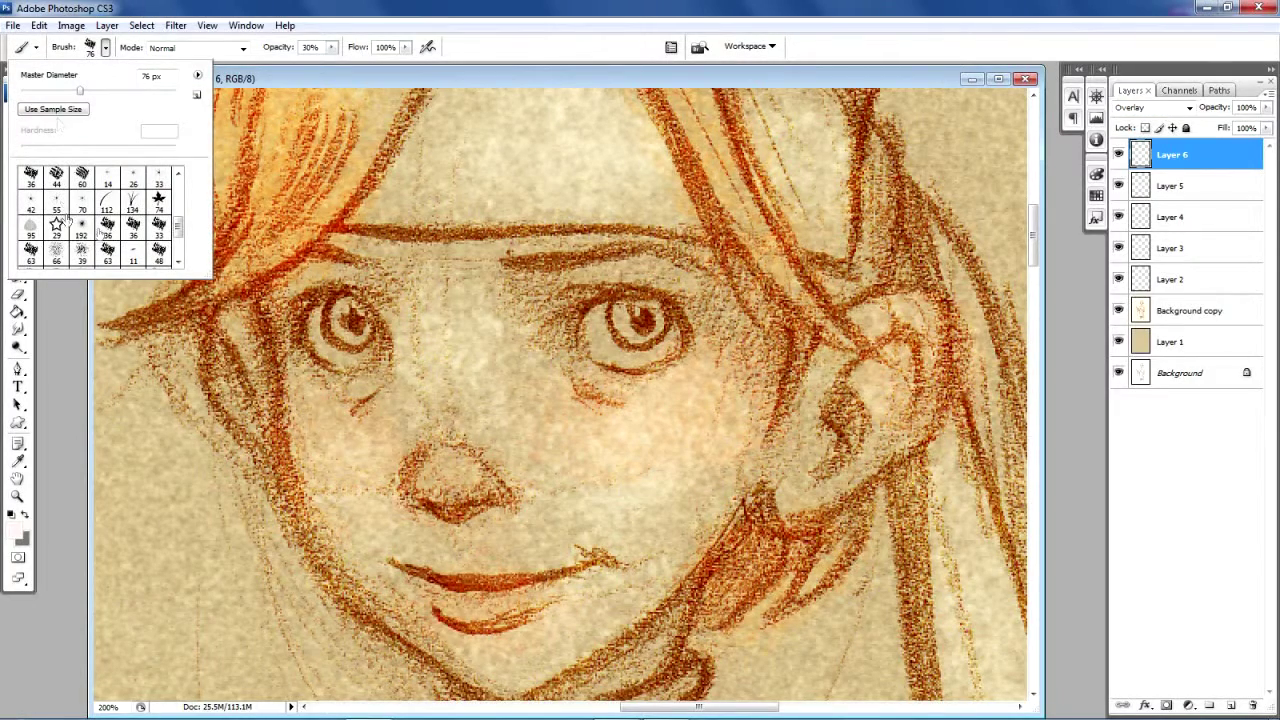
left_click(48, 92)
left_click(34, 91)
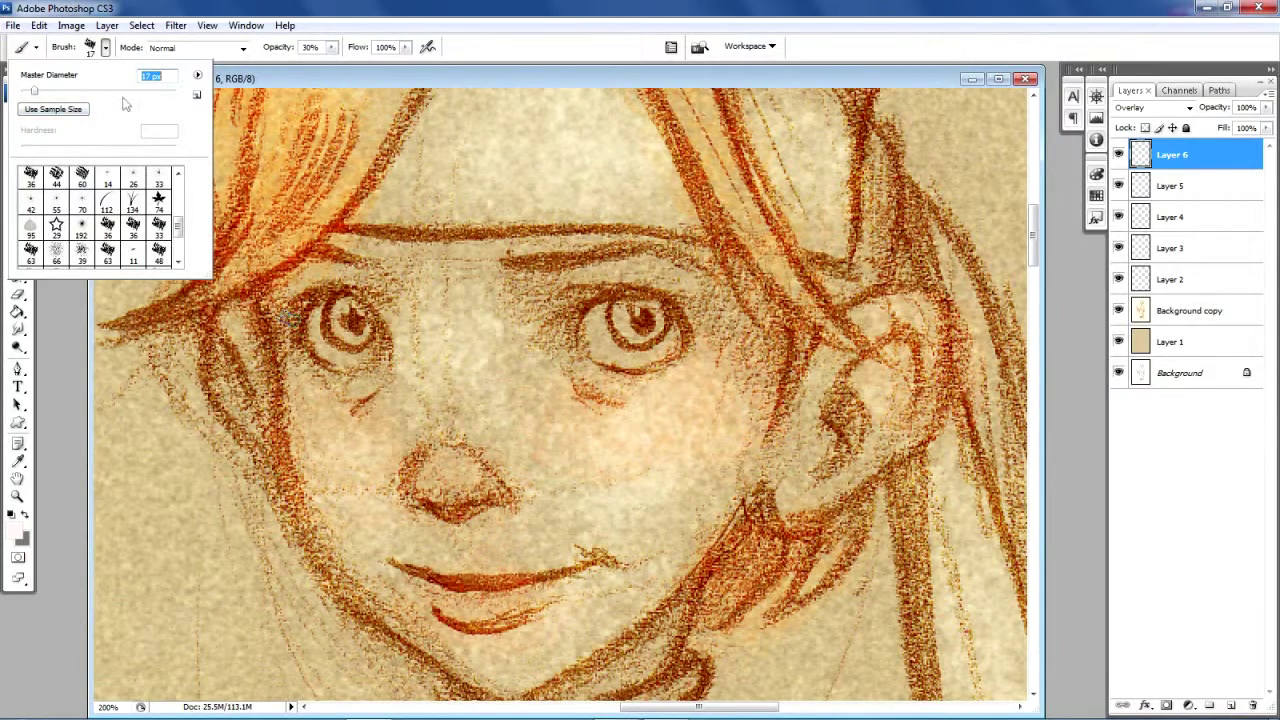
key("Return")
mouse_move(309, 327)
left_mouse_down()
mouse_move(360, 351)
mouse_move(327, 356)
mouse_move(362, 366)
left_mouse_up()
mouse_move(594, 329)
left_mouse_down()
mouse_move(654, 354)
mouse_move(600, 337)
mouse_move(619, 357)
mouse_move(610, 350)
mouse_move(658, 354)
left_mouse_up()
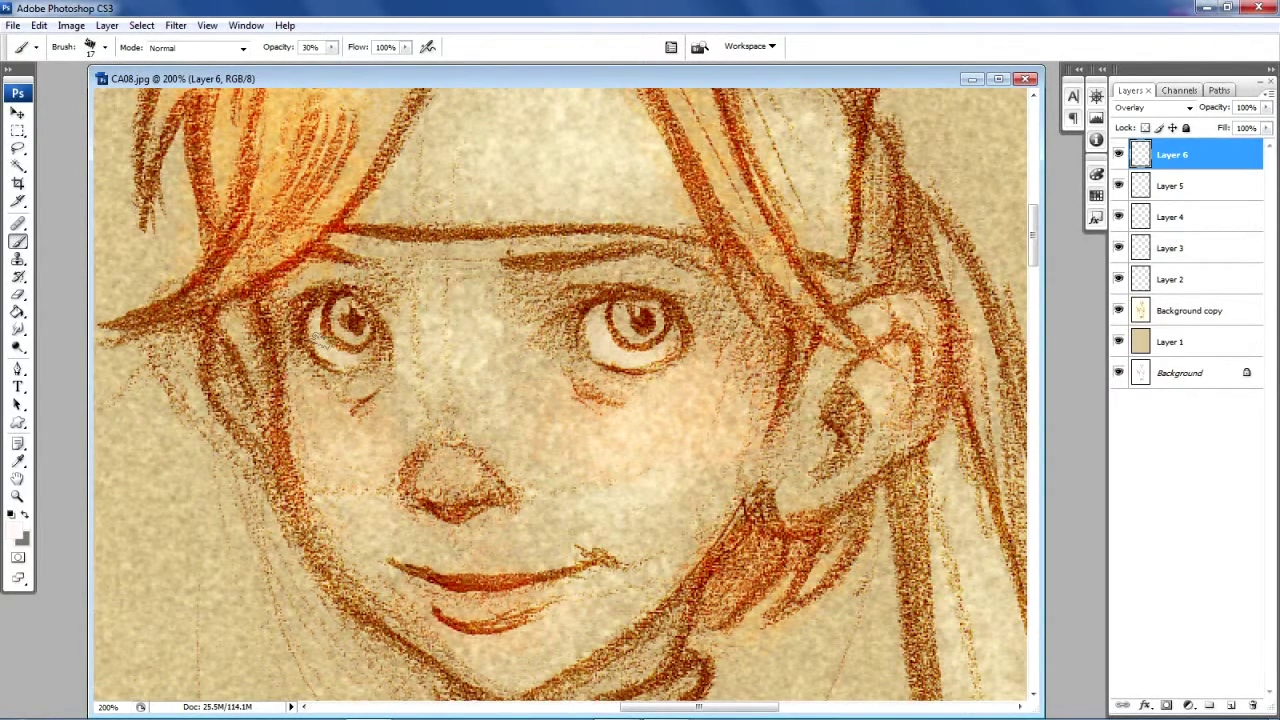
left_click_drag(600, 334, 644, 362)
Step: Change the foreground colour to bright green #31d225 for the brush
left_click(13, 516)
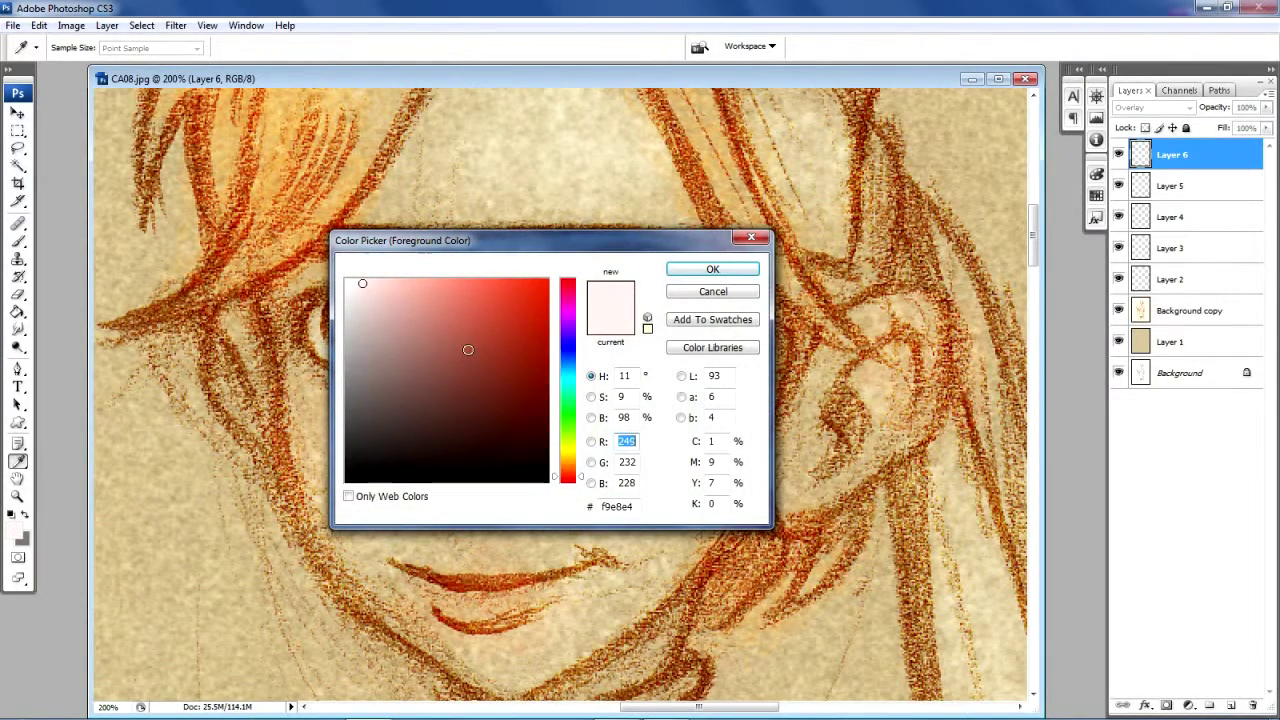
left_click(572, 420)
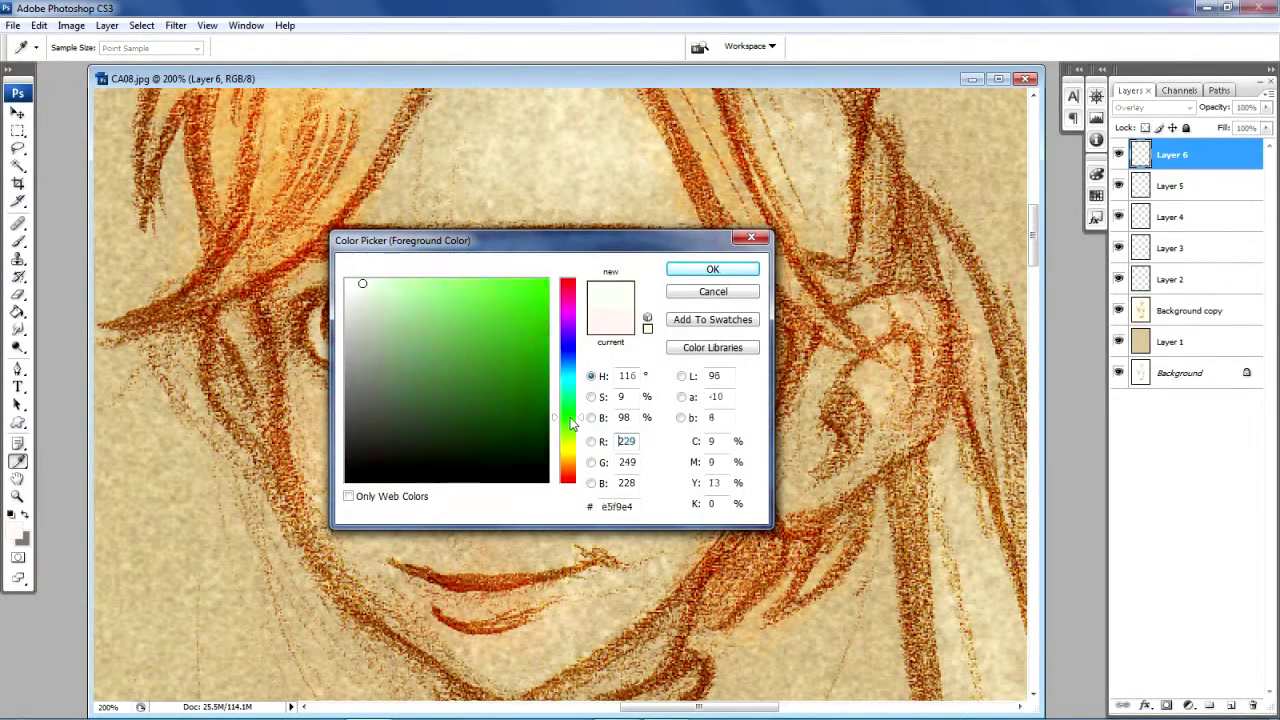
left_click(512, 315)
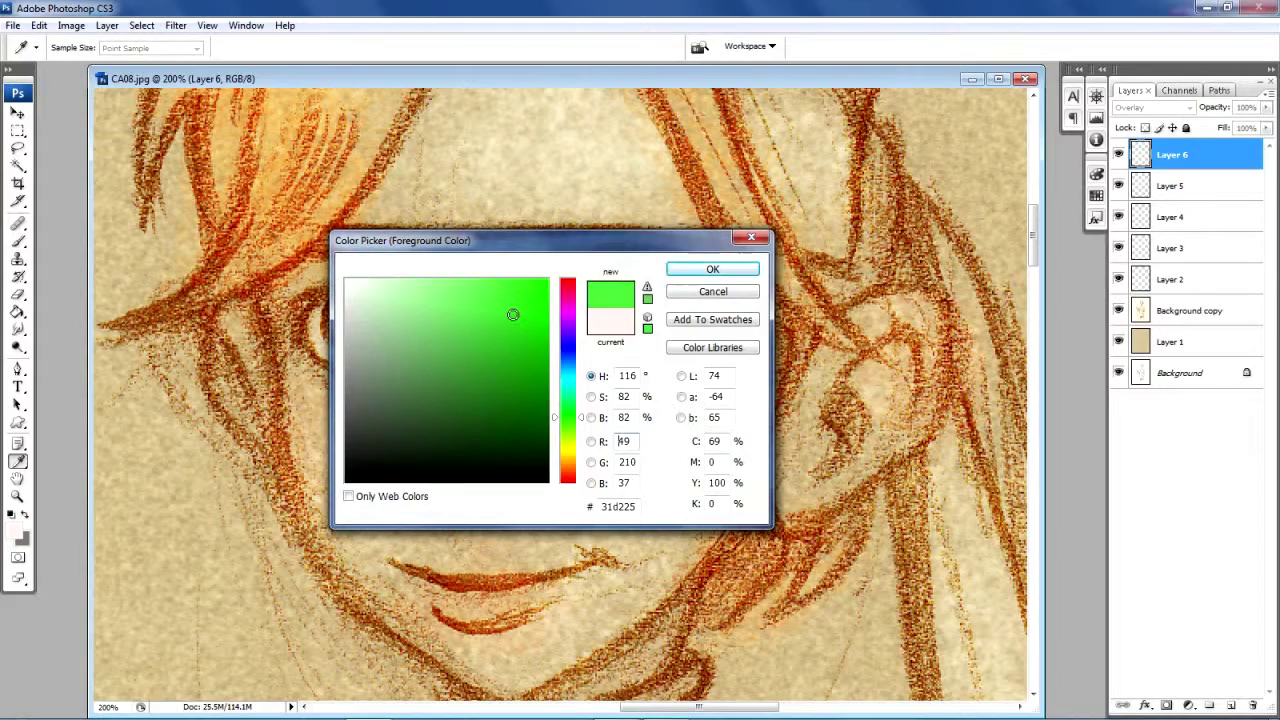
left_click(708, 270)
key("b")
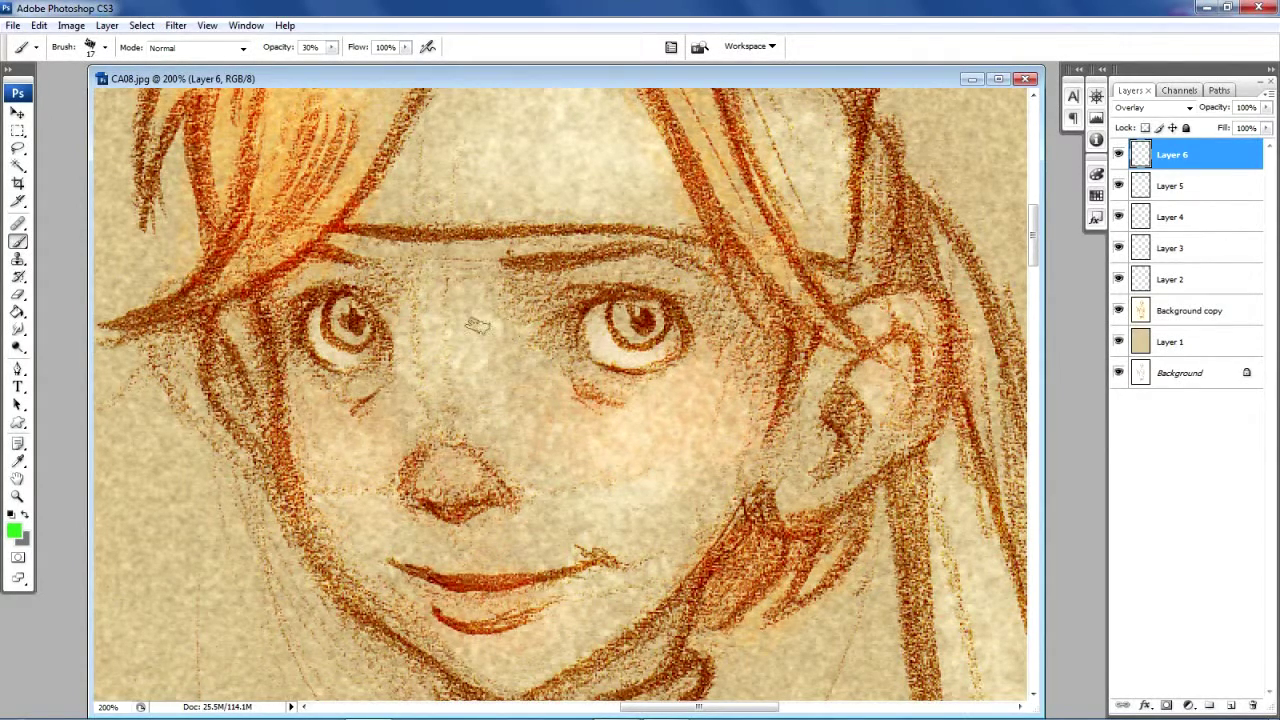
Step: Paint the irises of both eyes green on Layer 6 with the 17 px brush at 30% opacity
mouse_move(339, 319)
left_mouse_down()
mouse_move(346, 342)
mouse_move(345, 306)
mouse_move(334, 324)
mouse_move(365, 336)
left_mouse_up()
mouse_move(603, 351)
left_mouse_down()
mouse_move(624, 322)
mouse_move(652, 330)
mouse_move(620, 320)
mouse_move(650, 334)
mouse_move(632, 312)
left_mouse_up()
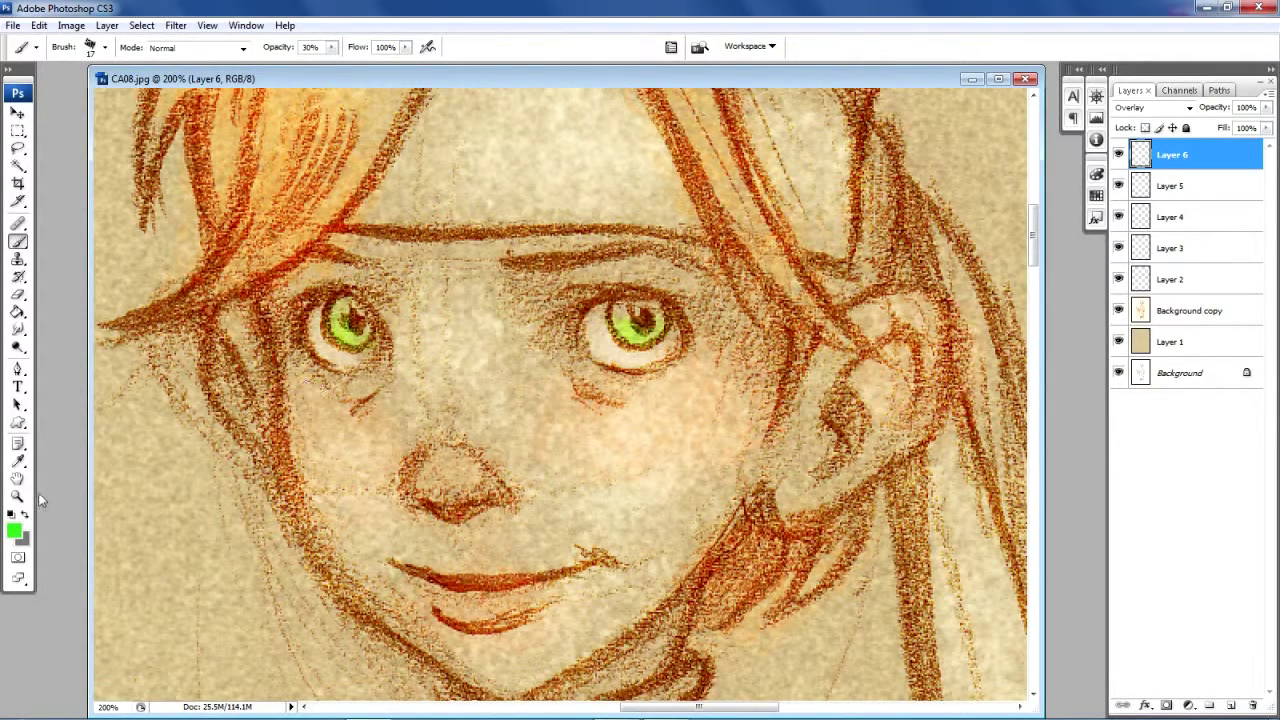
left_click(18, 496)
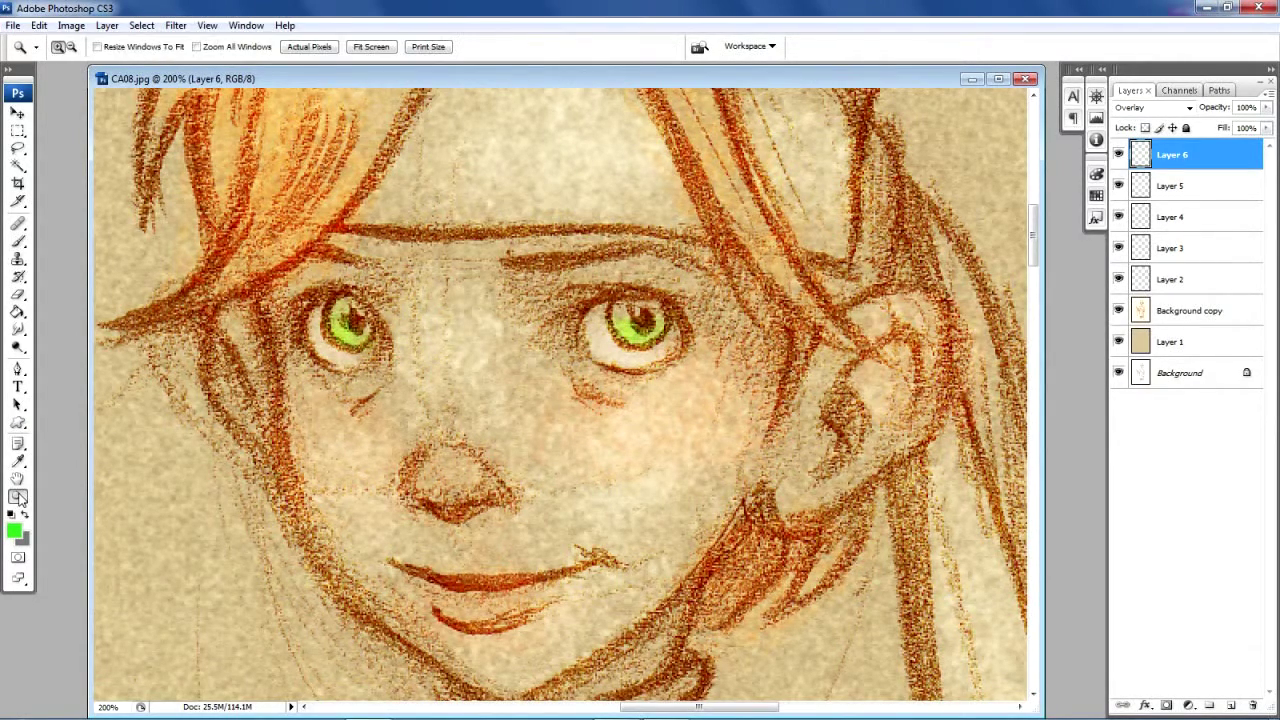
left_click(372, 47)
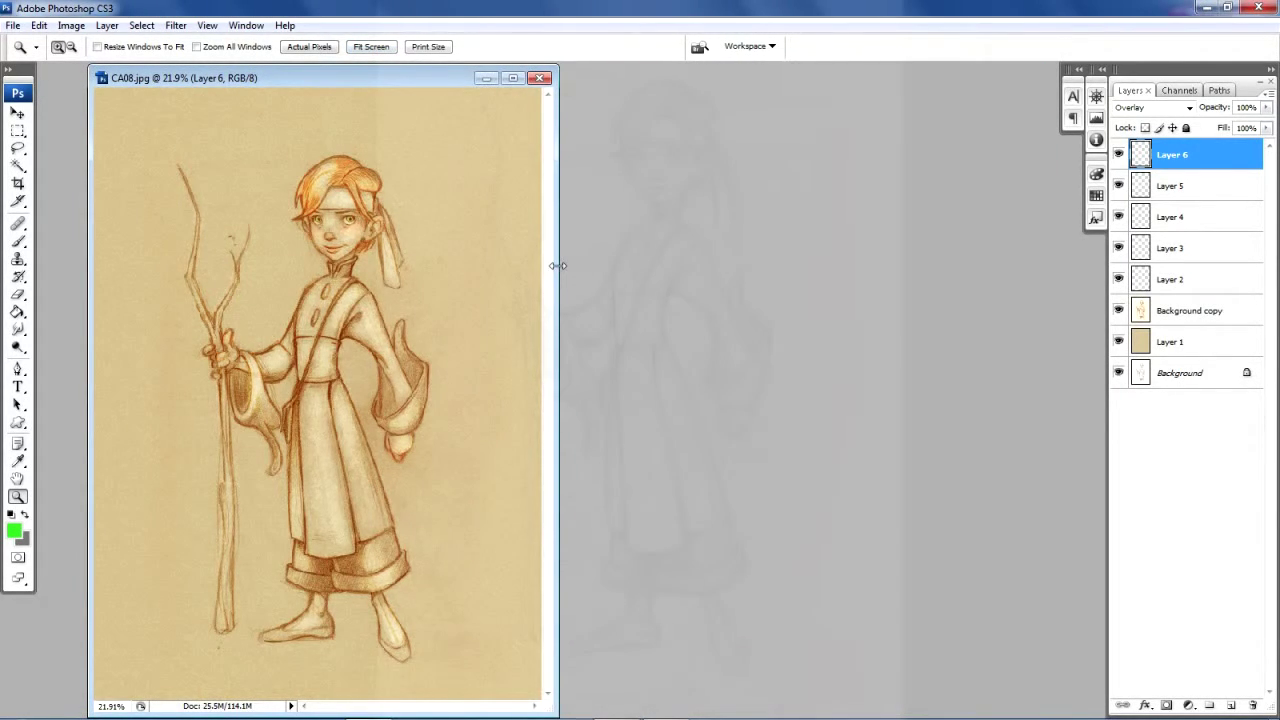
left_click_drag(556, 266, 882, 359)
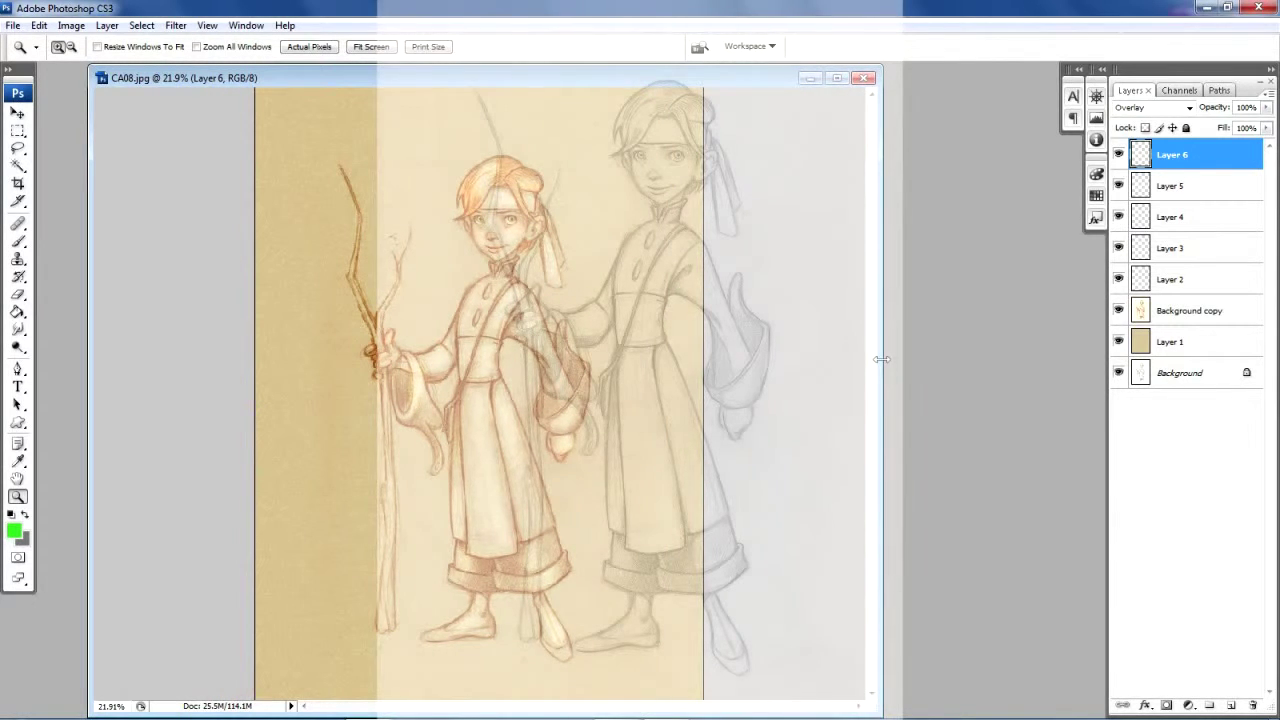